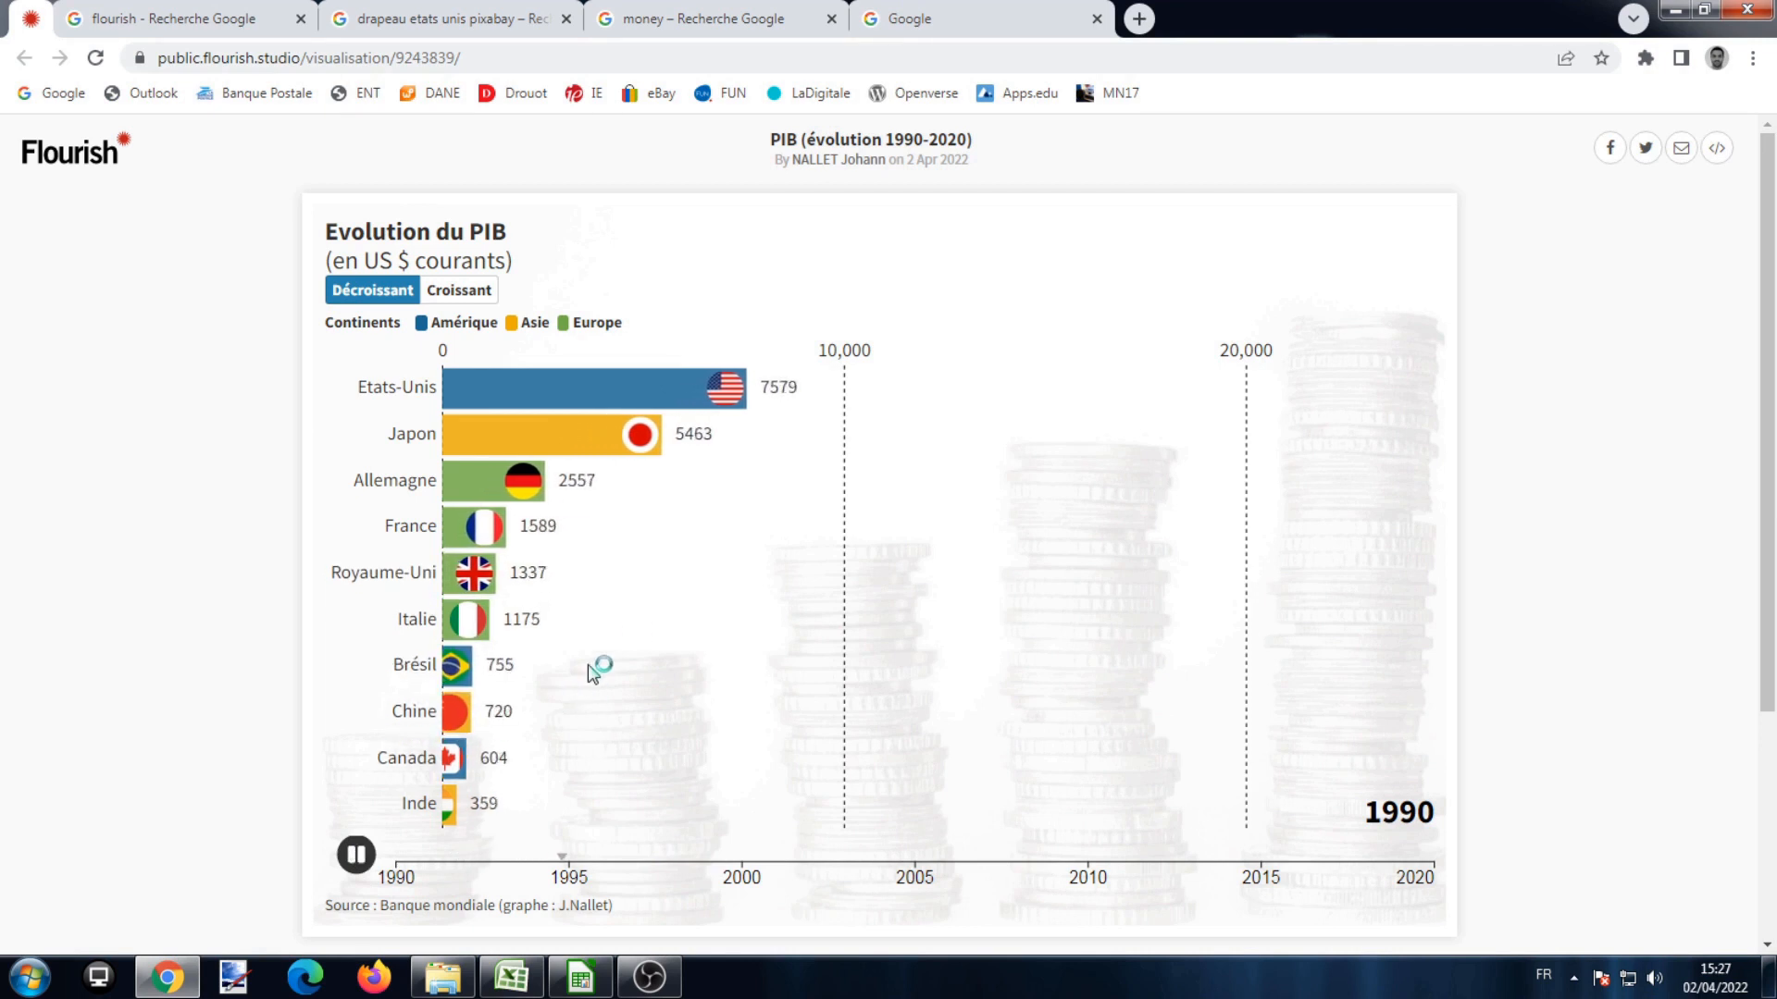
- Explore the published GDP bar chart race by switching between ascending and descending order and moving the timeline forward to 2010
{"action": "left_click", "coordinate": [514, 326]}
{"action": "left_click", "coordinate": [515, 326]}
{"action": "left_click", "coordinate": [459, 290]}
{"action": "left_click", "coordinate": [382, 292]}
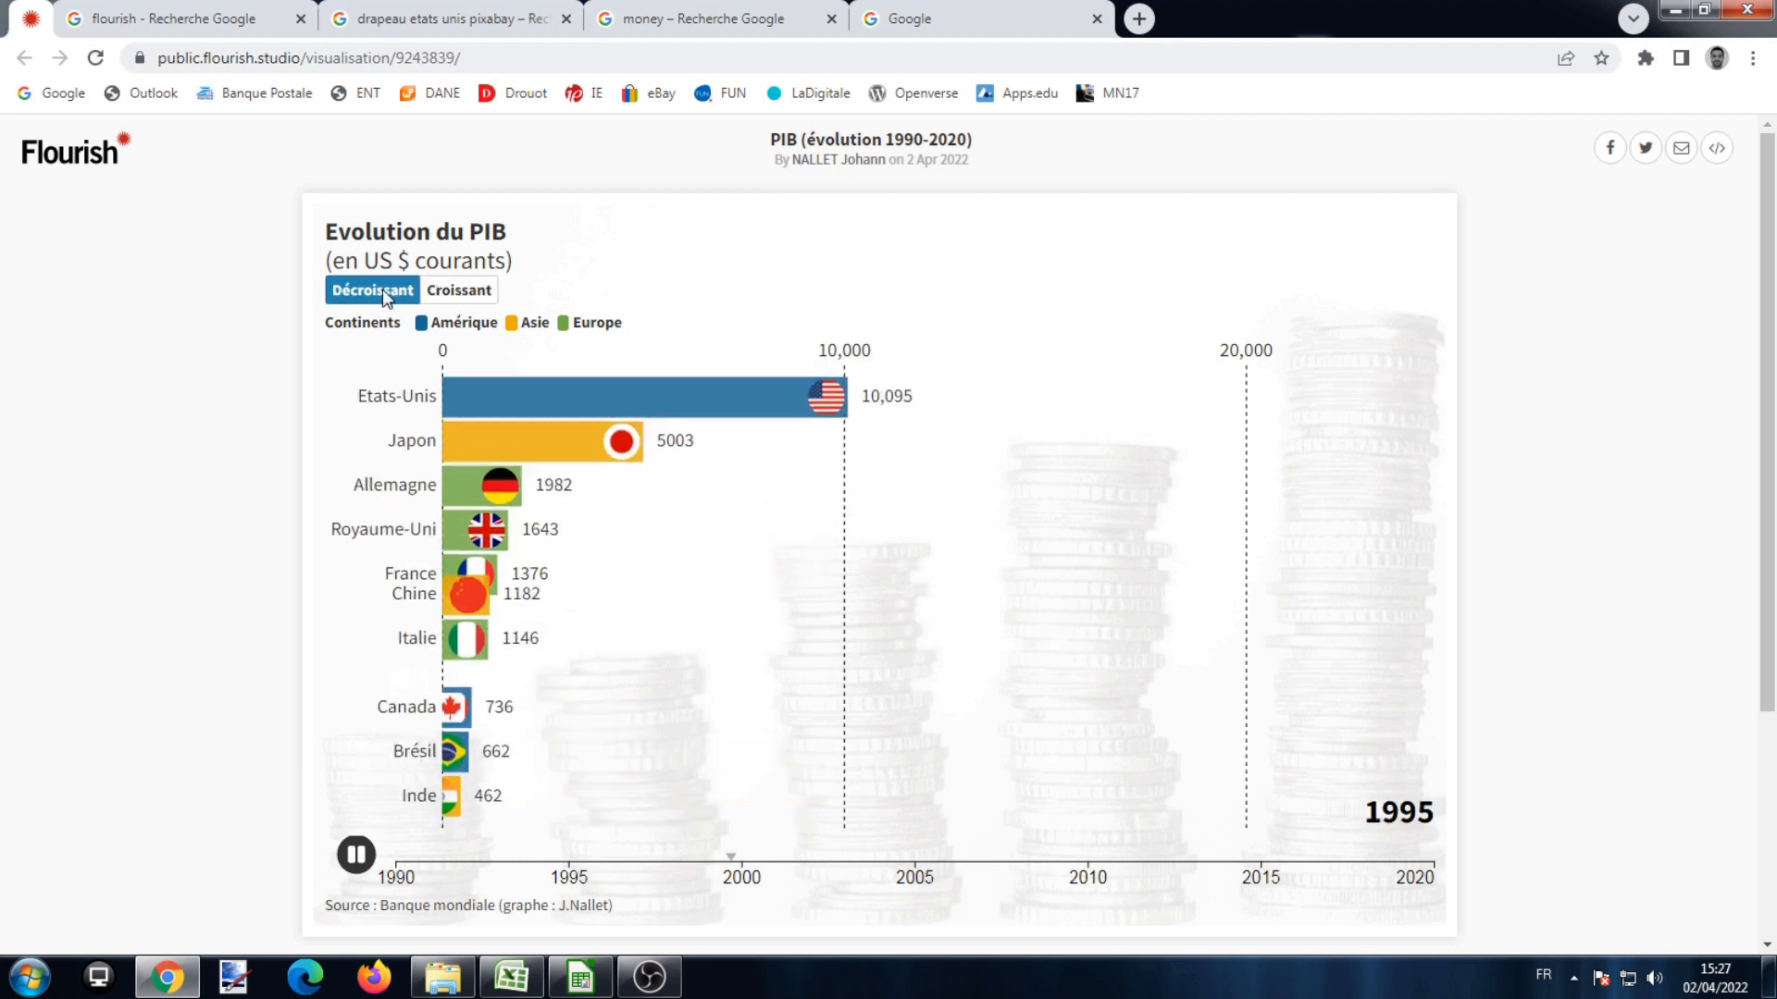
{"action": "left_click", "coordinate": [767, 870]}
{"action": "left_click_drag", "start_coordinate": [767, 869], "coordinate": [1206, 857]}
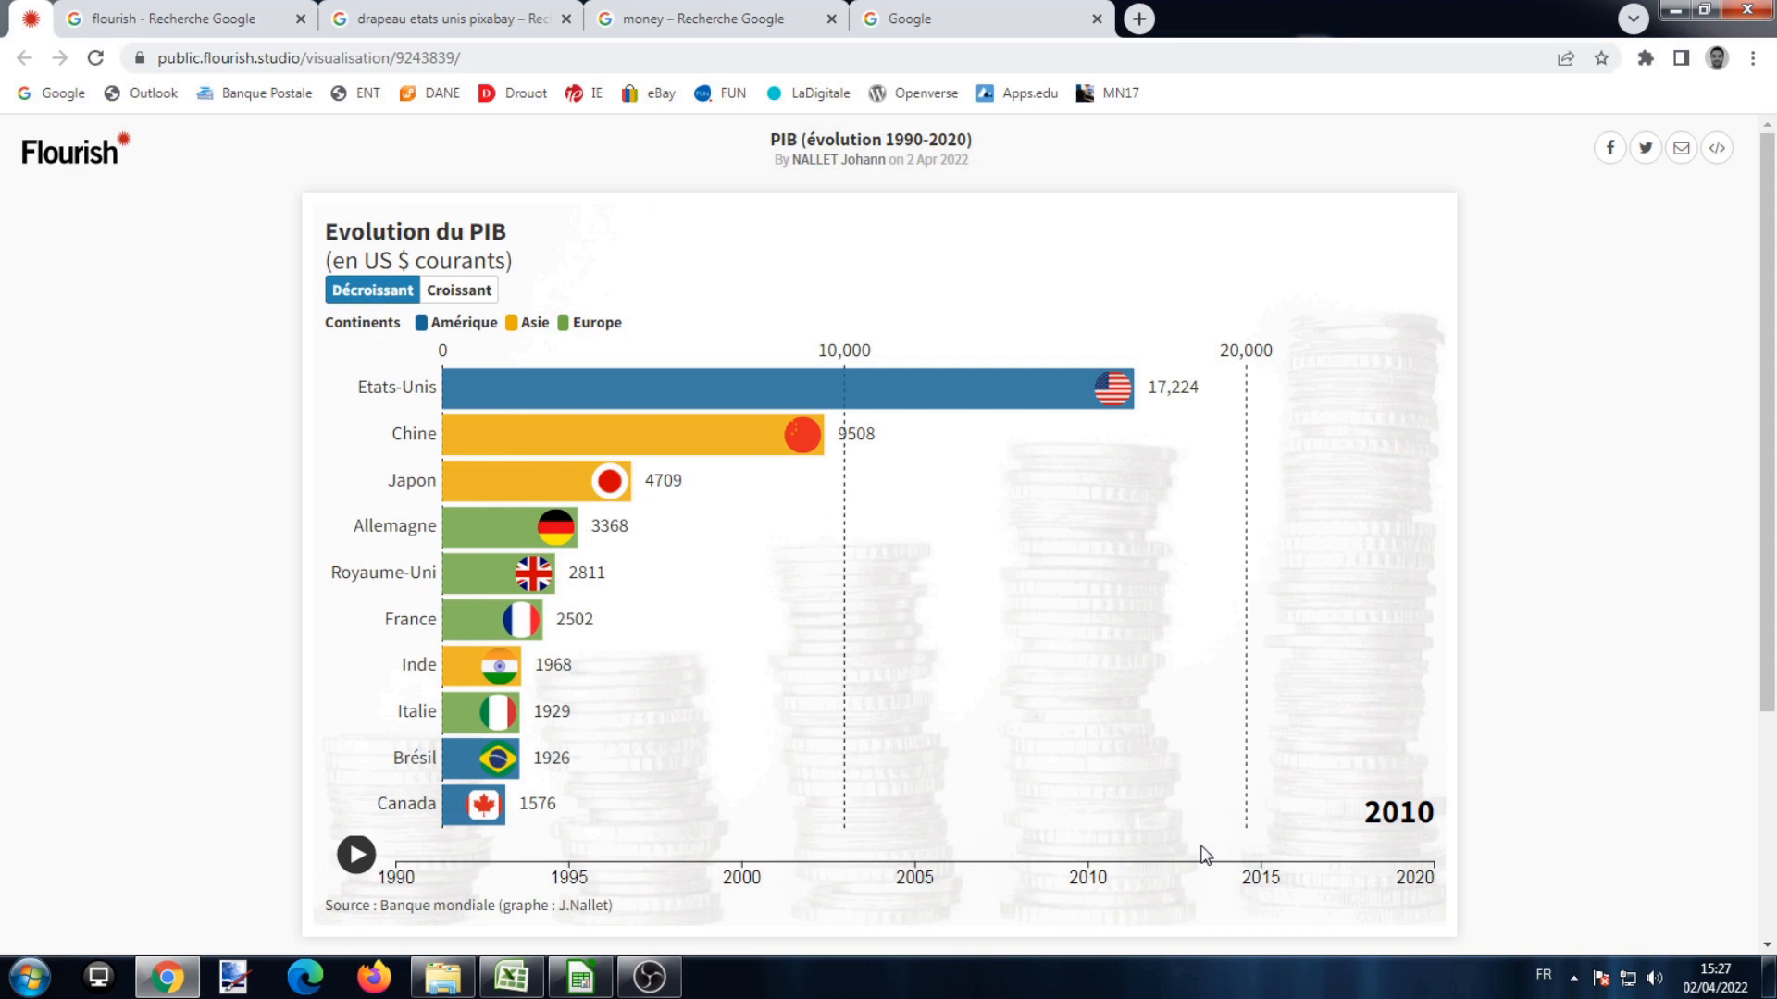
- Open the Flourish site from the Google search results, dismiss the translation prompt and log in with Google
{"action": "left_click", "coordinate": [61, 13]}
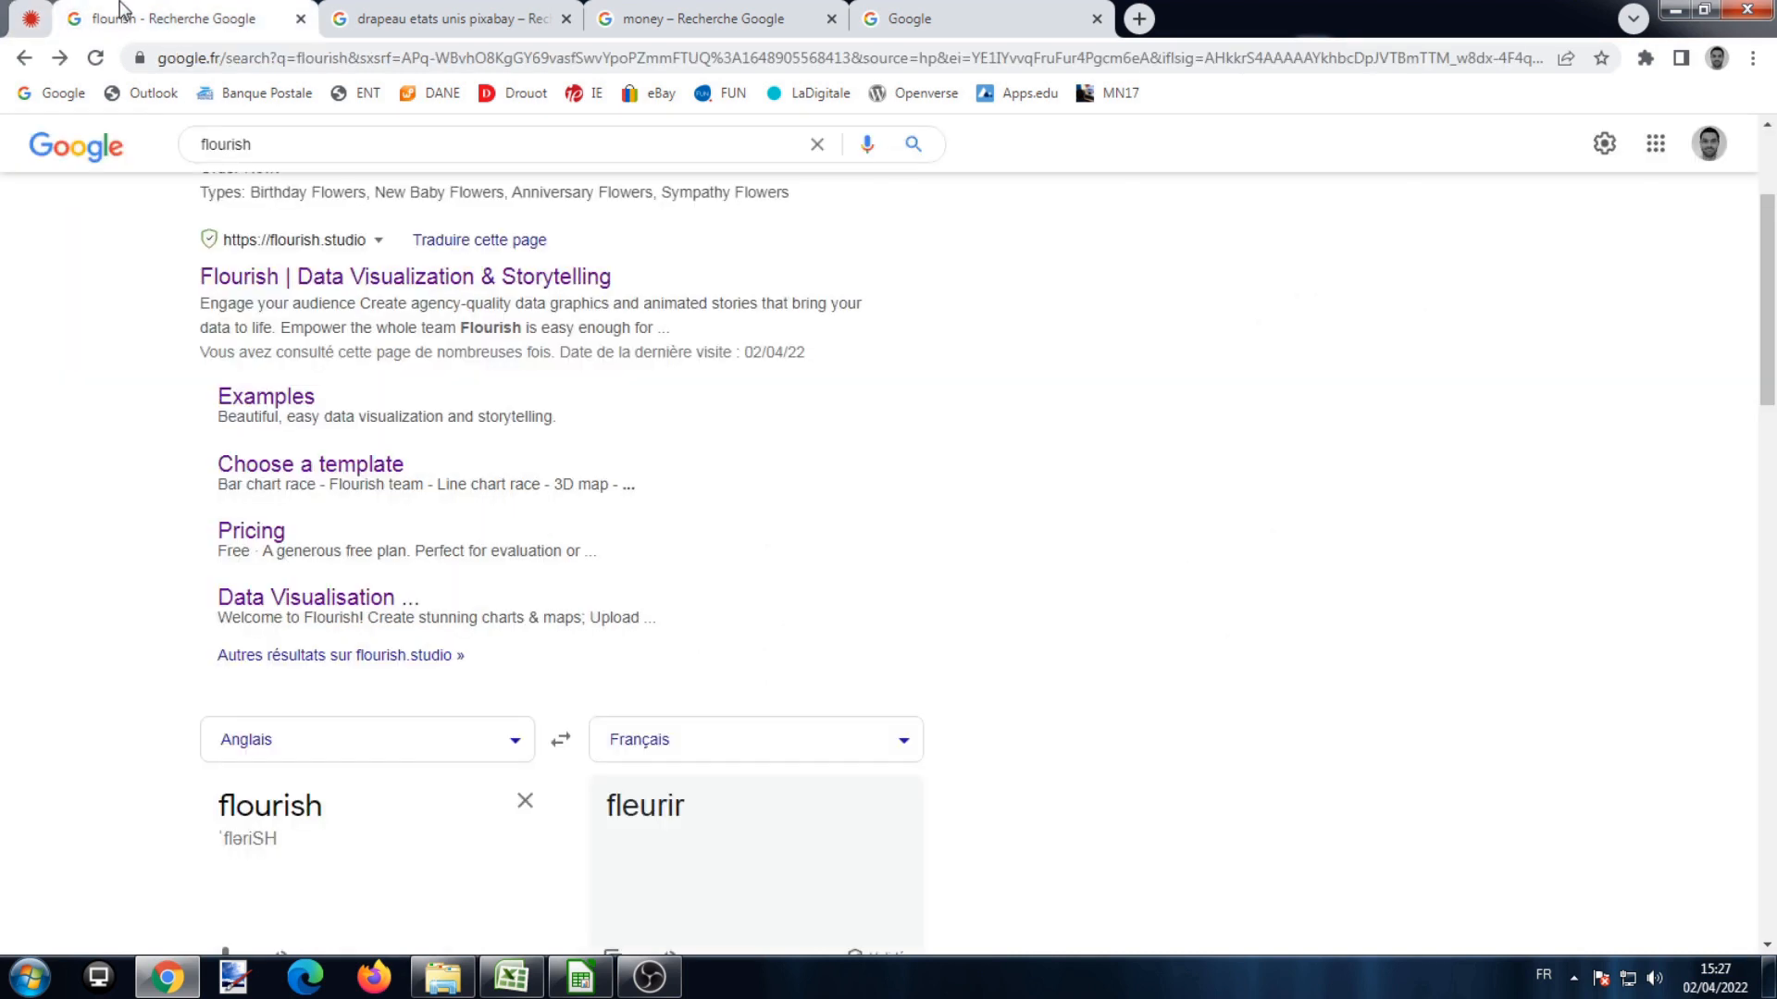
{"action": "left_click", "coordinate": [379, 278]}
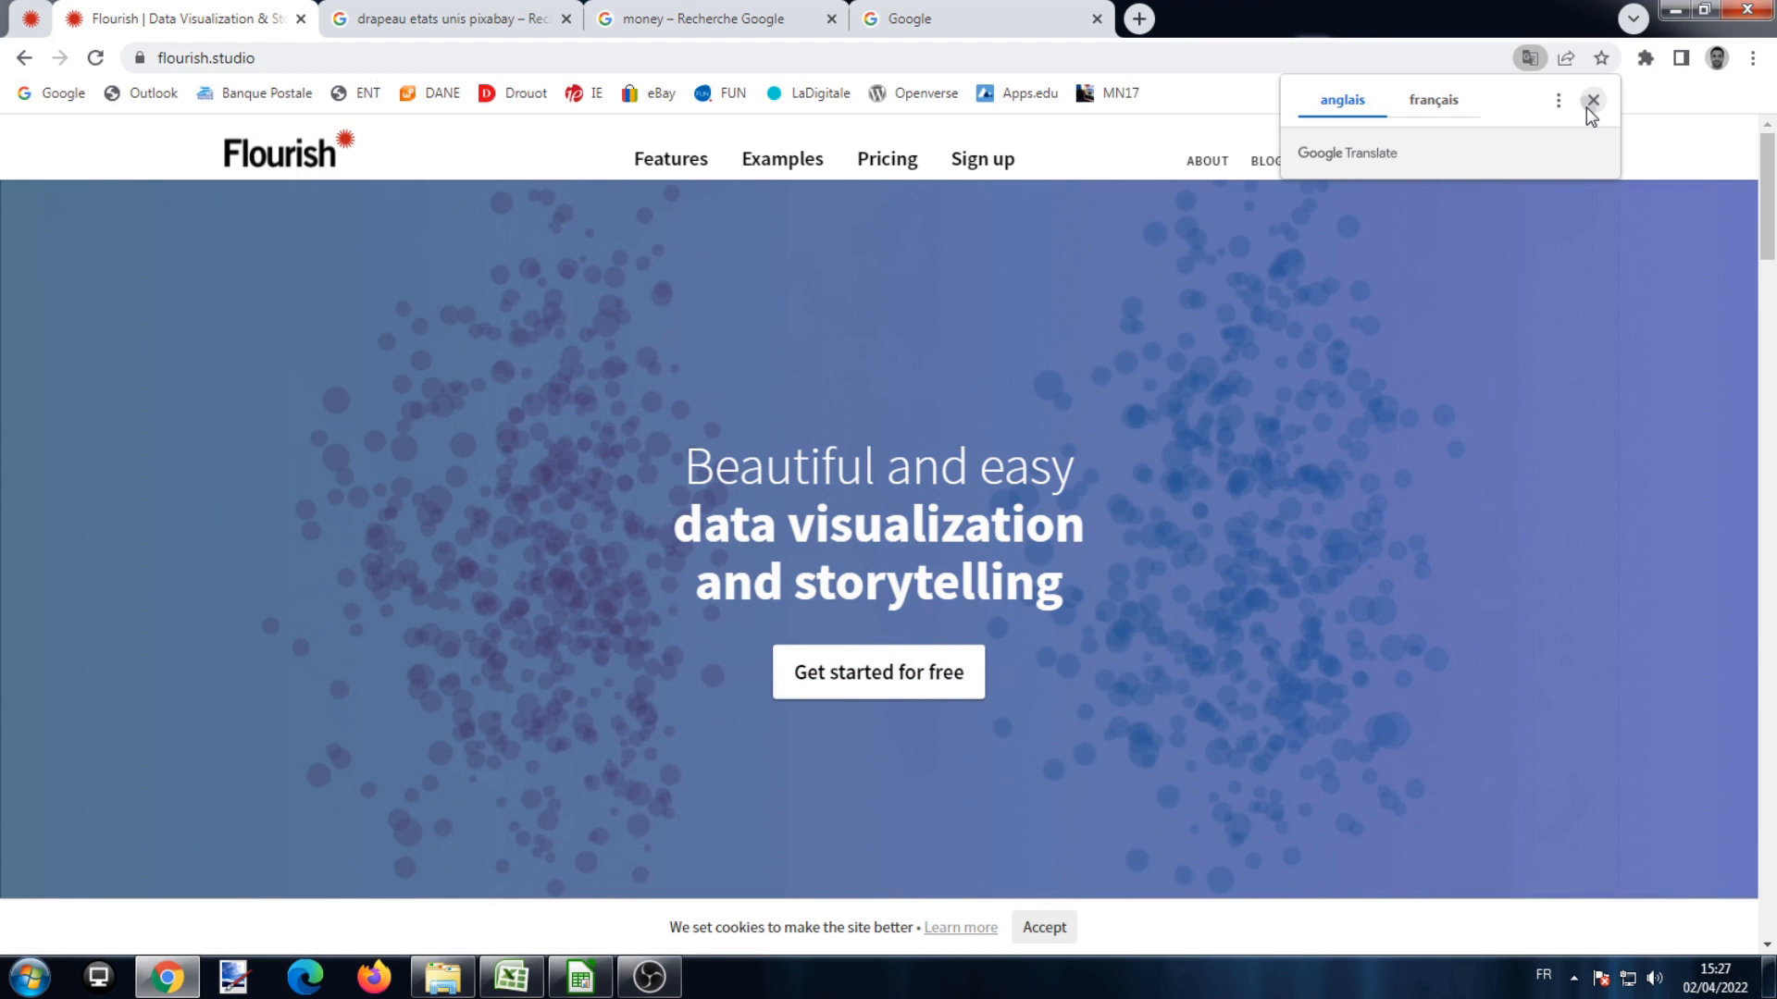
{"action": "left_click", "coordinate": [1588, 104]}
{"action": "left_click", "coordinate": [860, 675]}
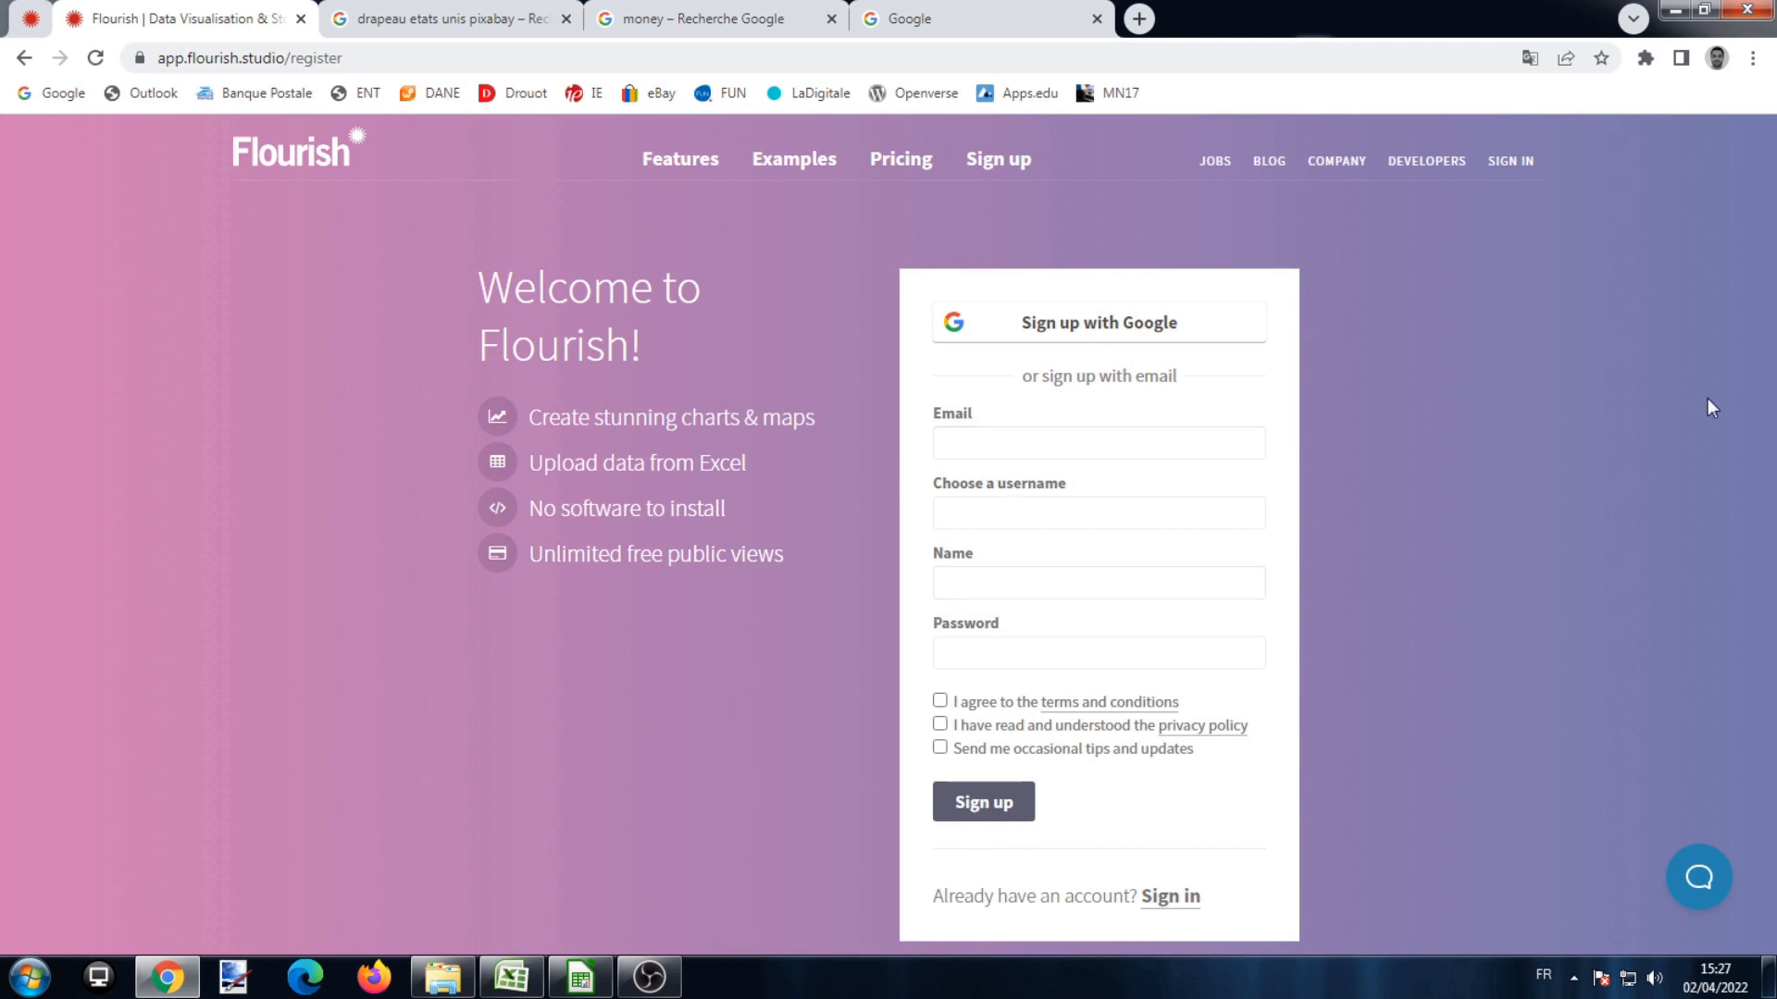
{"action": "left_click", "coordinate": [1510, 162]}
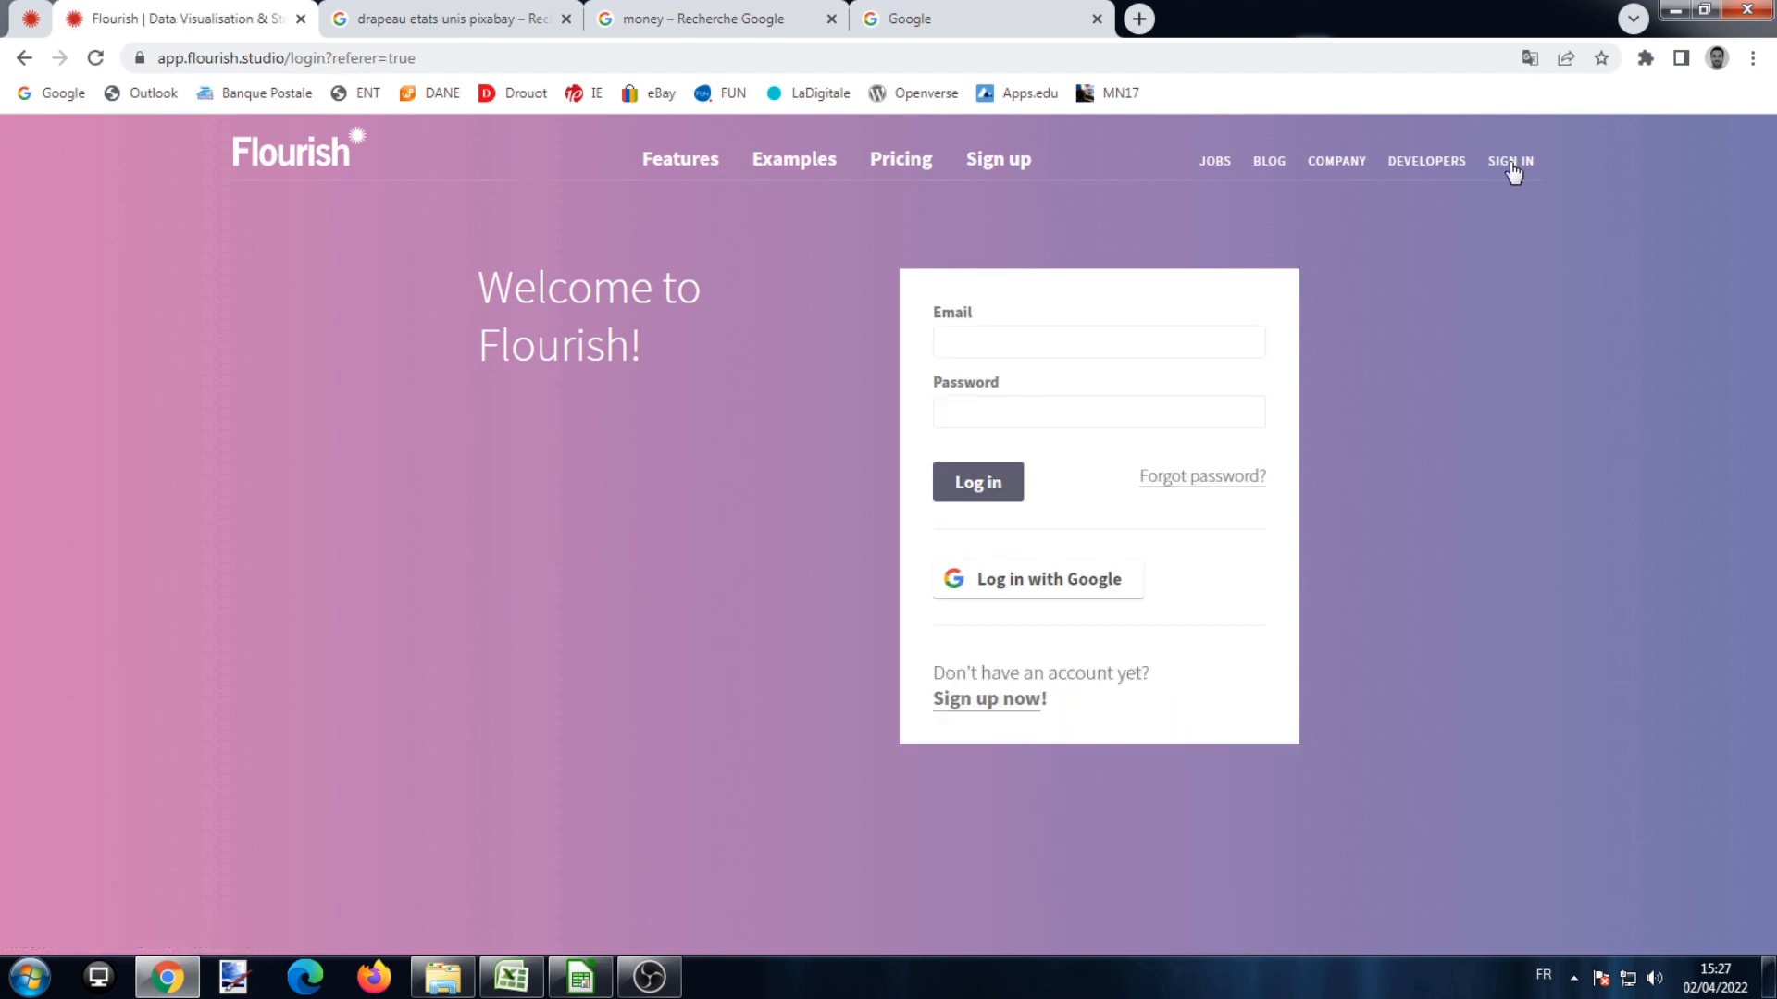
{"action": "left_click", "coordinate": [1073, 587]}
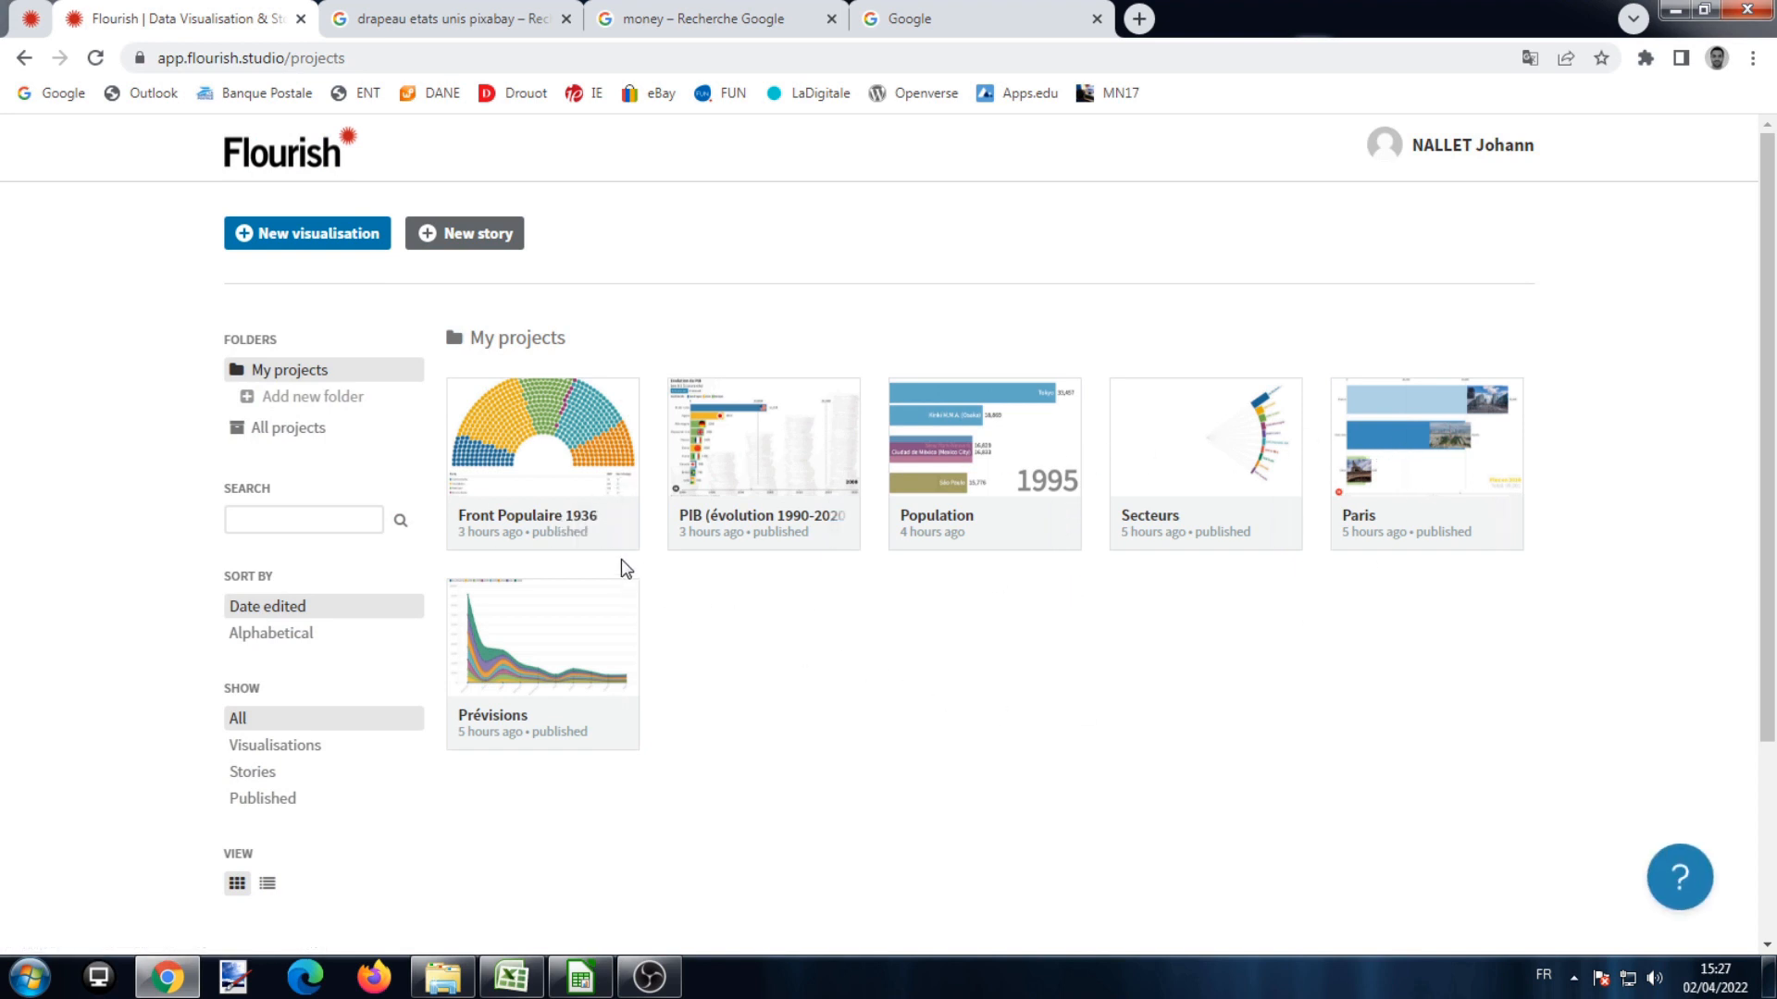
- Look over the My projects list and its folder options, and filter it to published projects
{"action": "mouse_move", "coordinate": [626, 537]}
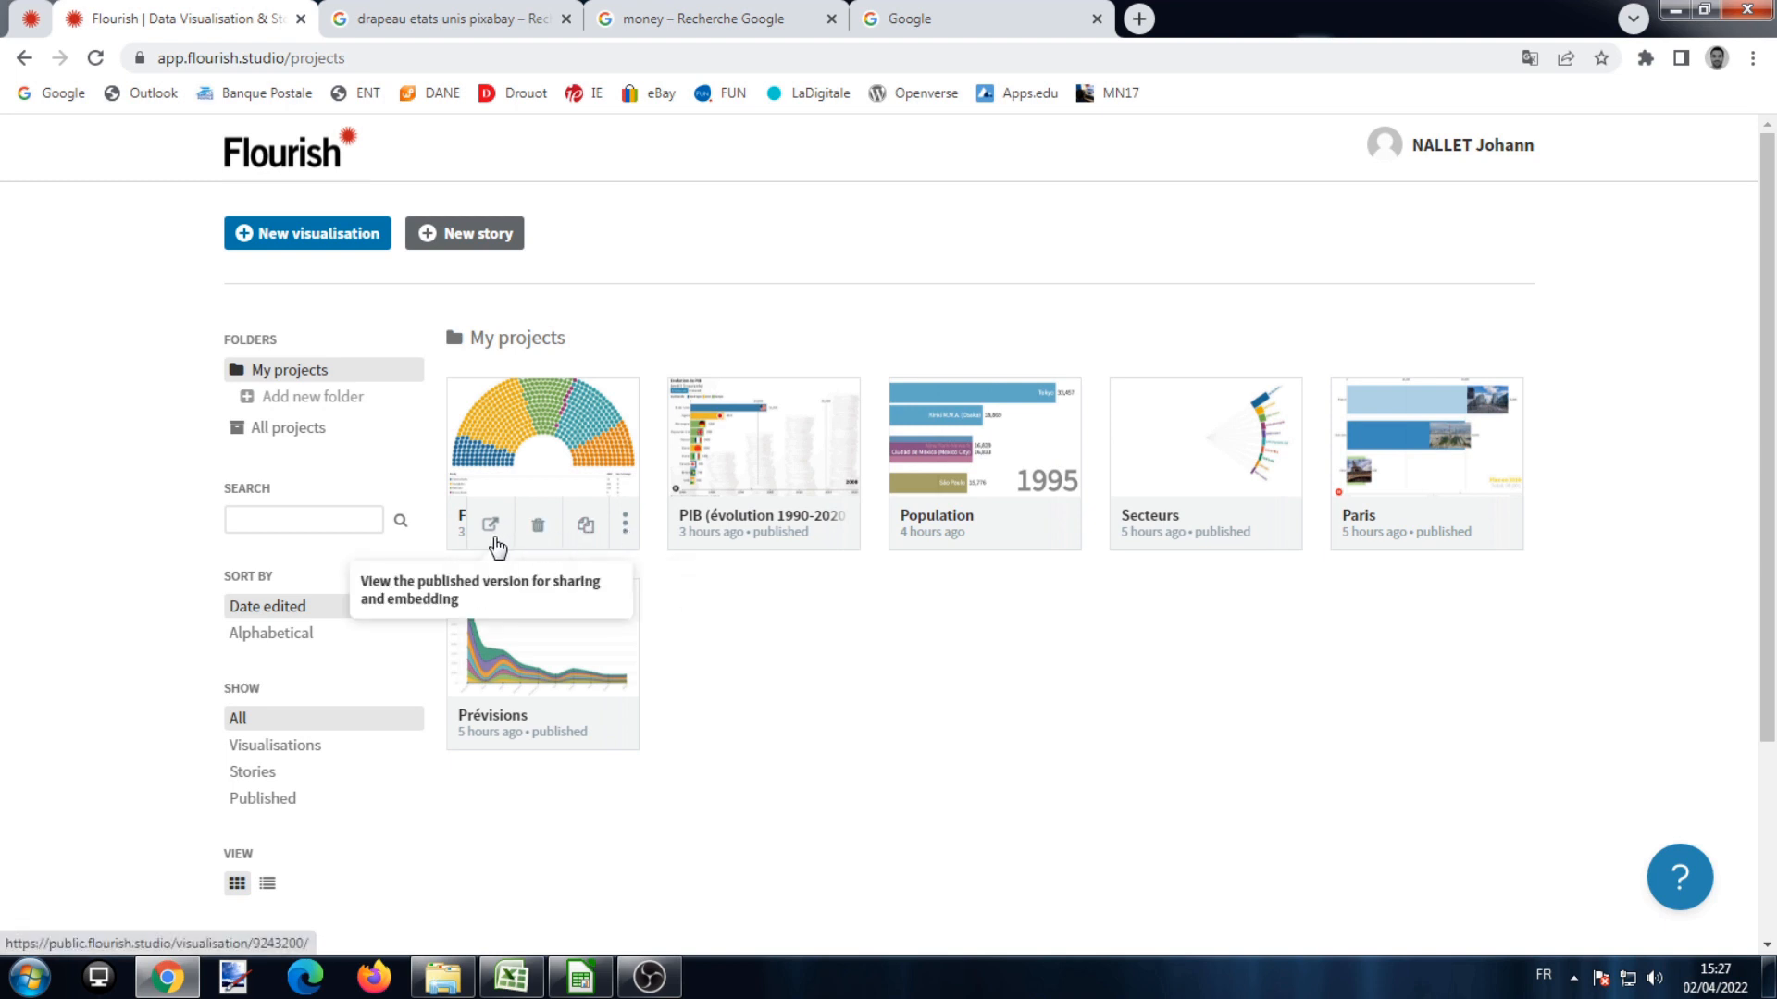
{"action": "left_click", "coordinate": [295, 397]}
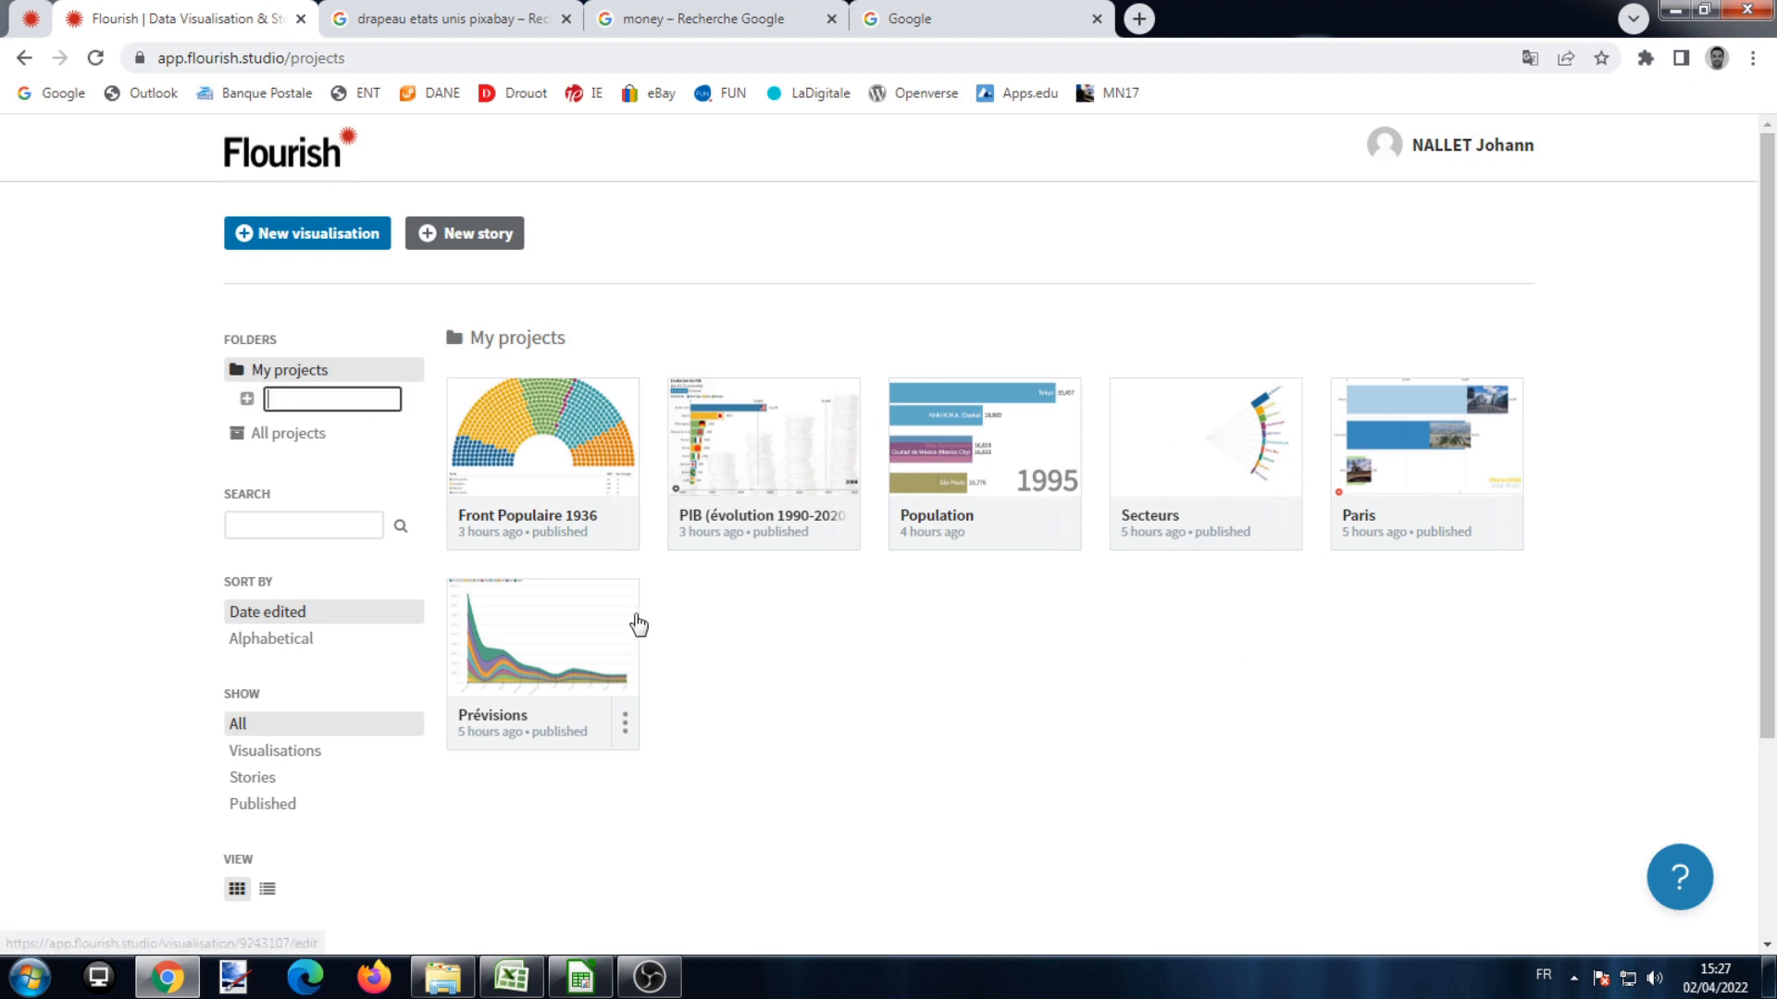
{"action": "left_click", "coordinate": [710, 617]}
{"action": "left_click", "coordinate": [248, 716]}
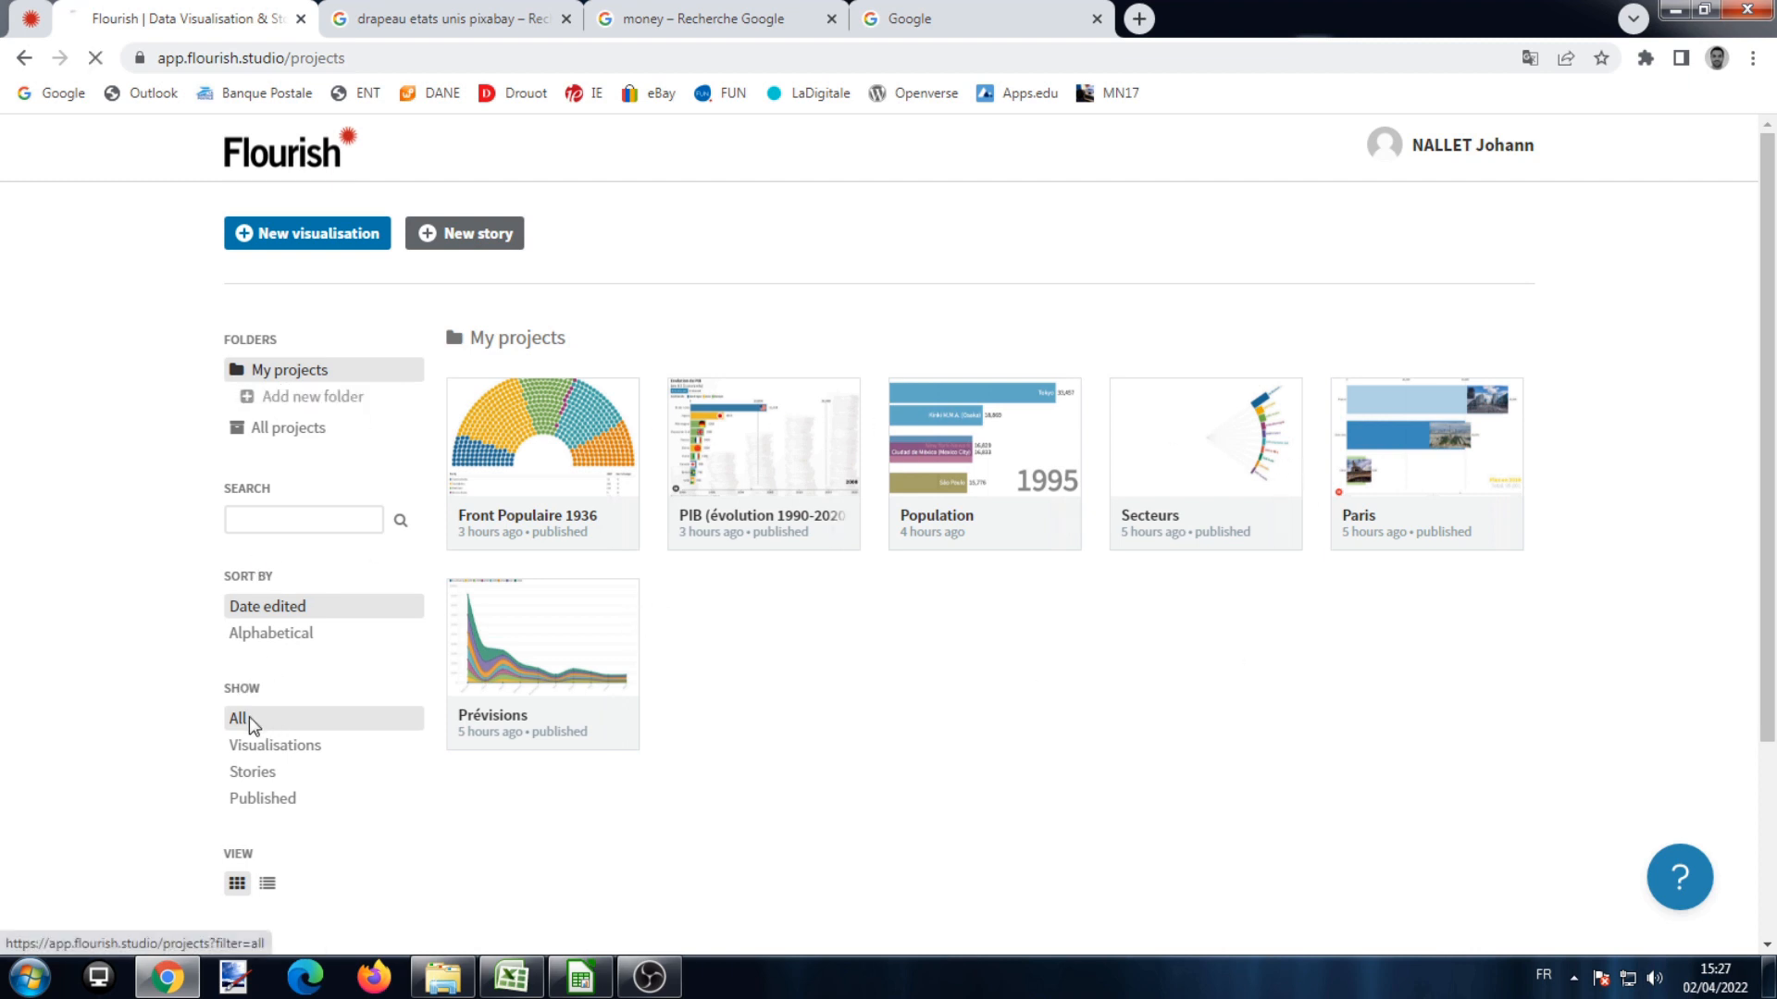
{"action": "left_click", "coordinate": [268, 798]}
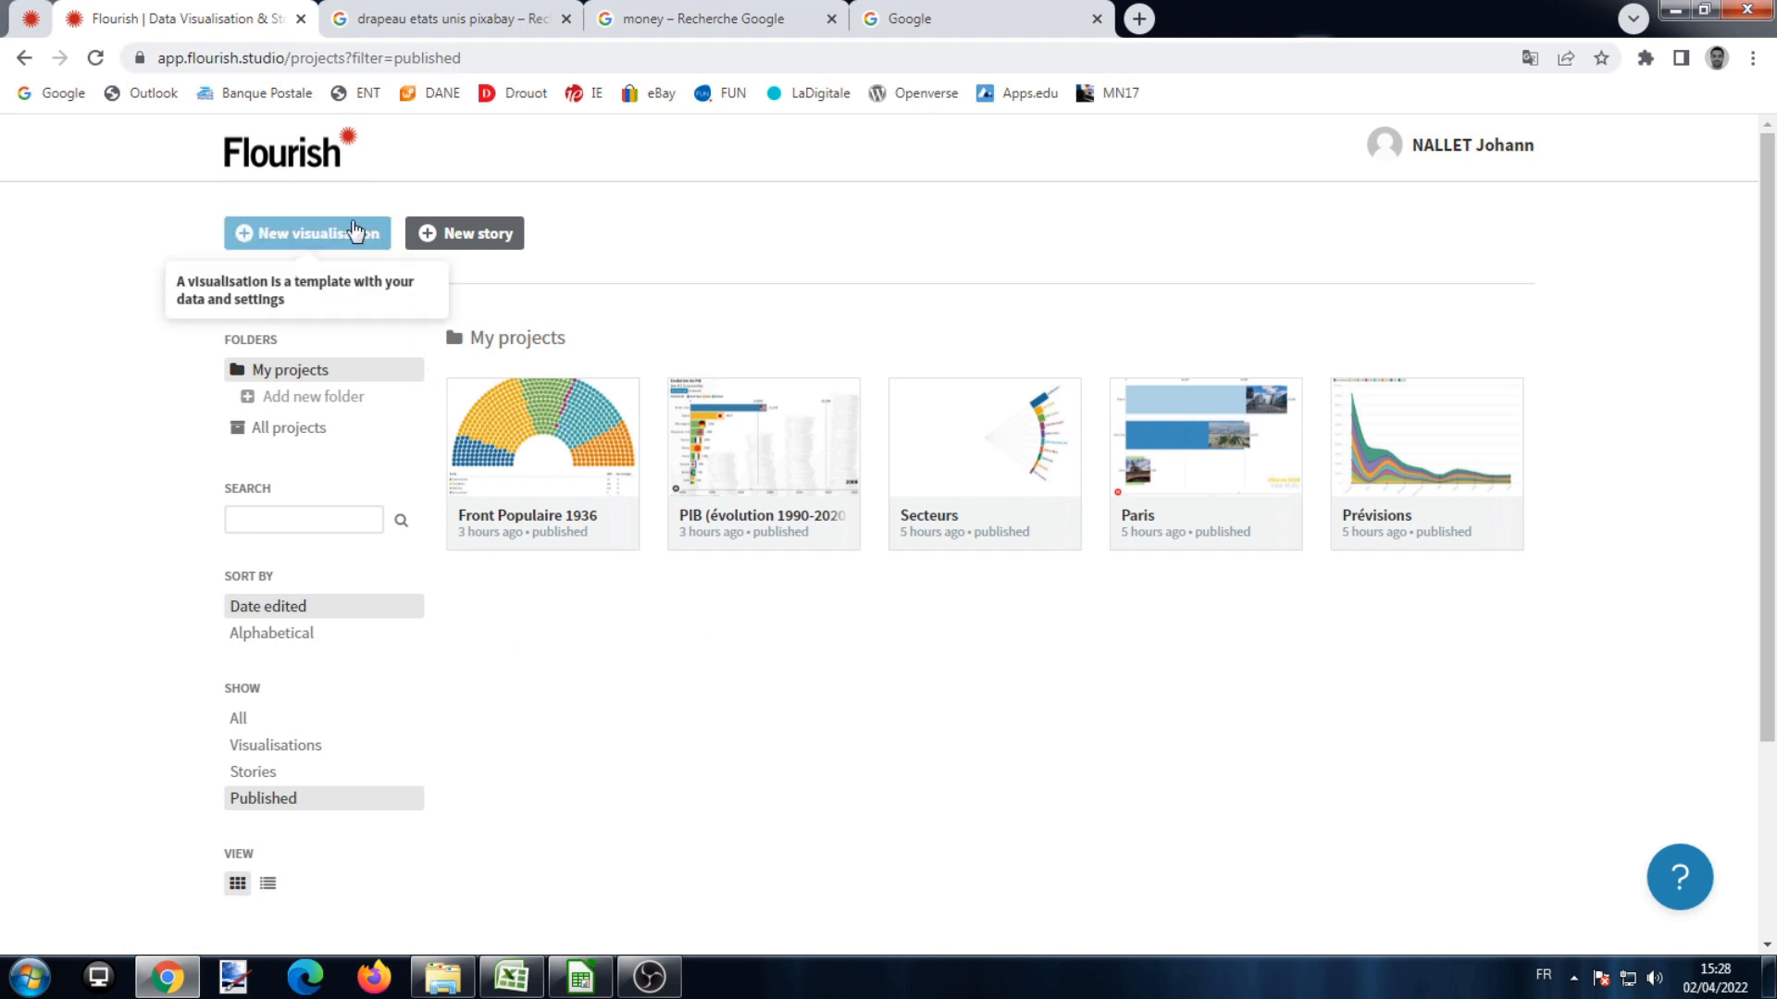
- Create a new visualisation from the Bar chart race template and pause its preview animation
{"action": "left_click", "coordinate": [307, 235]}
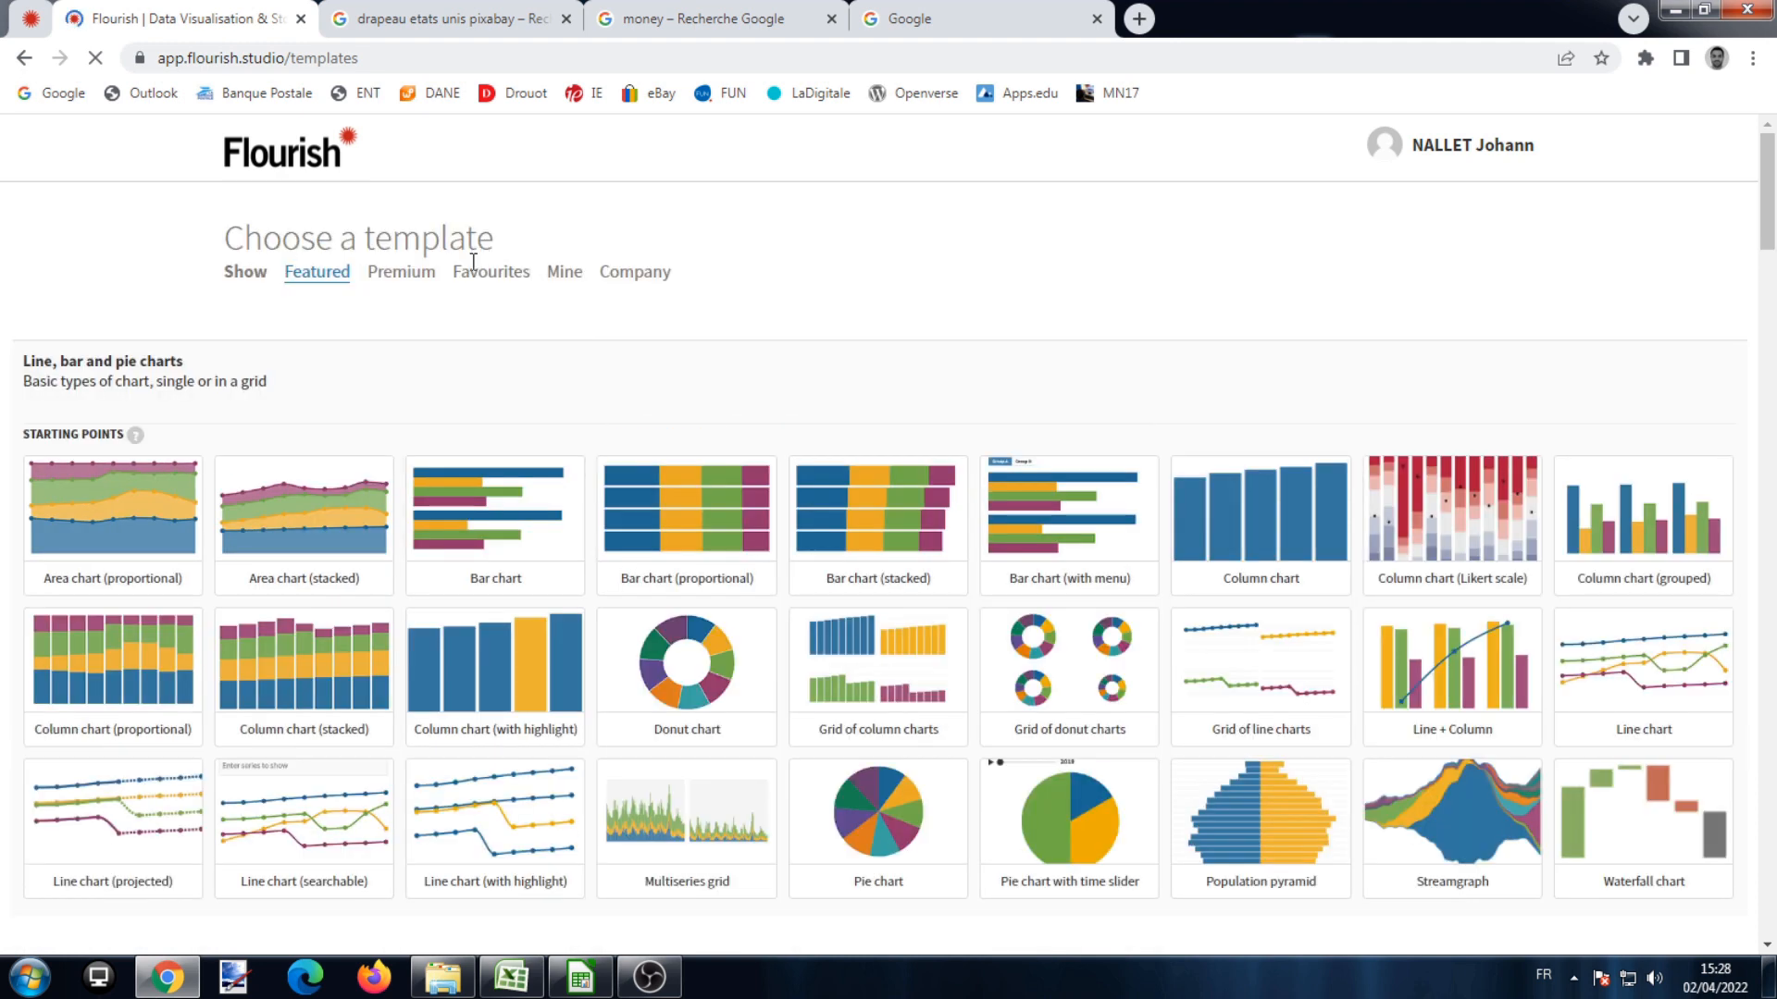
{"action": "left_click_drag", "start_coordinate": [1765, 214], "coordinate": [1773, 689]}
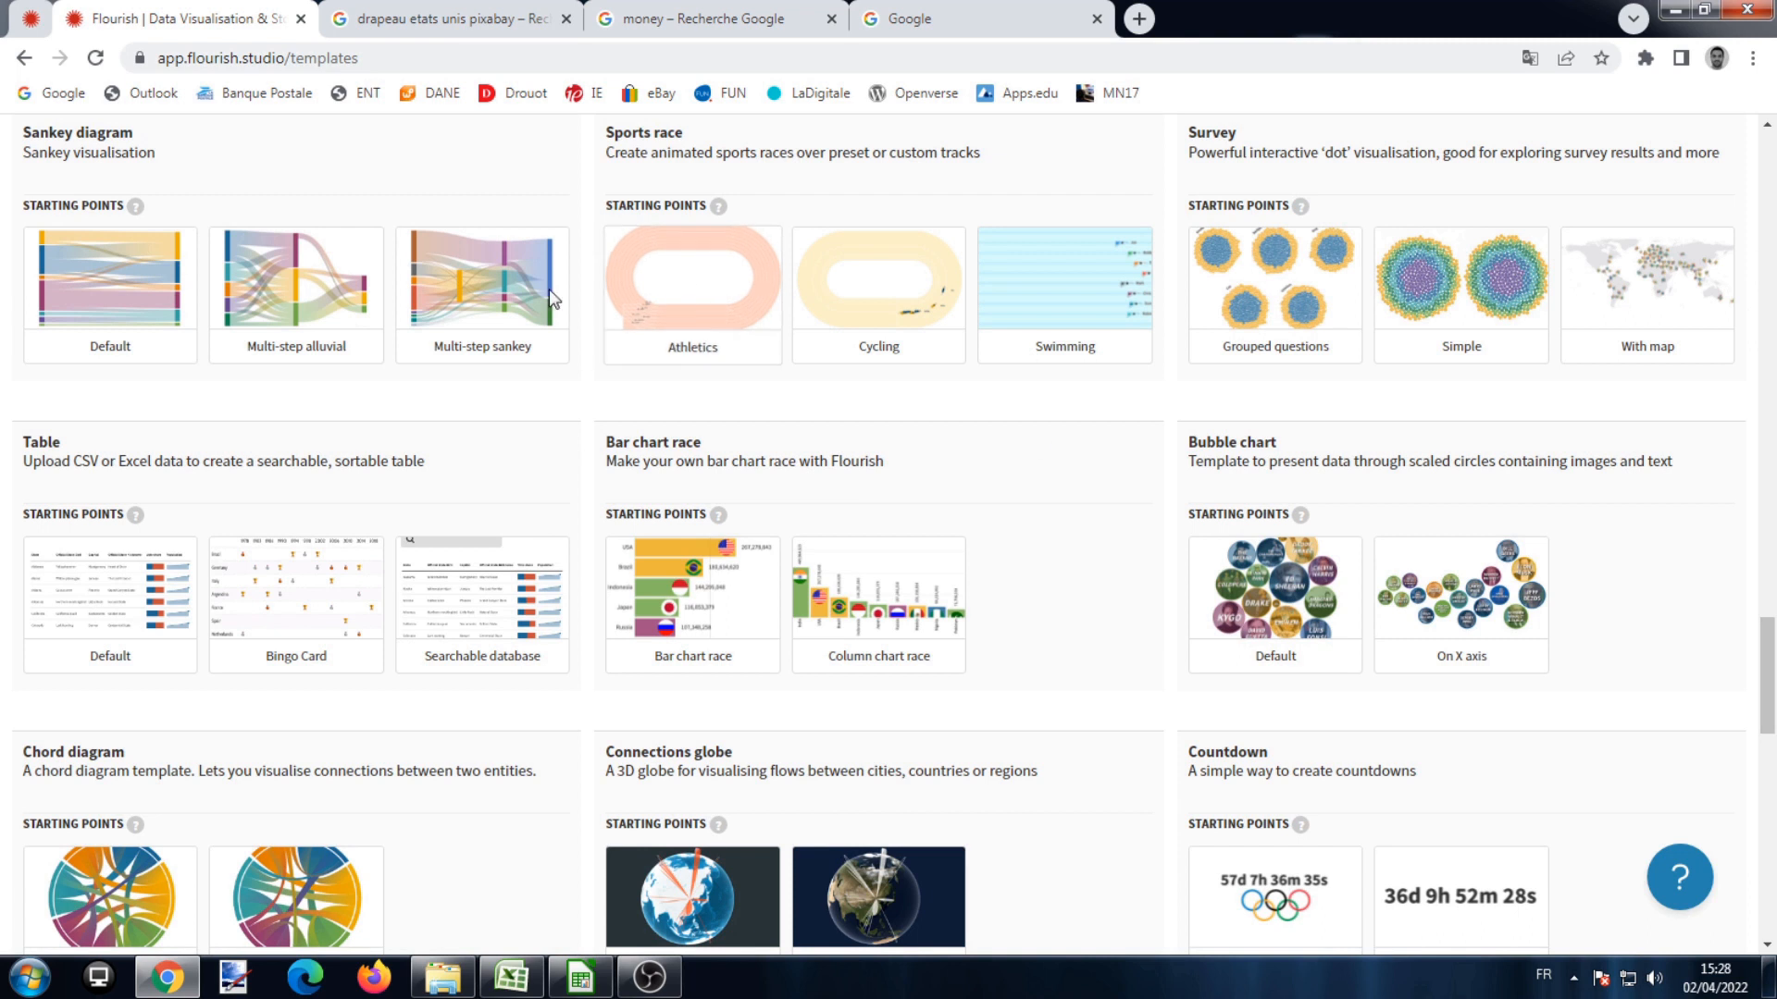
{"action": "mouse_move", "coordinate": [1773, 720]}
{"action": "left_mouse_down"}
{"action": "mouse_move", "coordinate": [1773, 629]}
{"action": "mouse_move", "coordinate": [1773, 740]}
{"action": "left_mouse_up"}
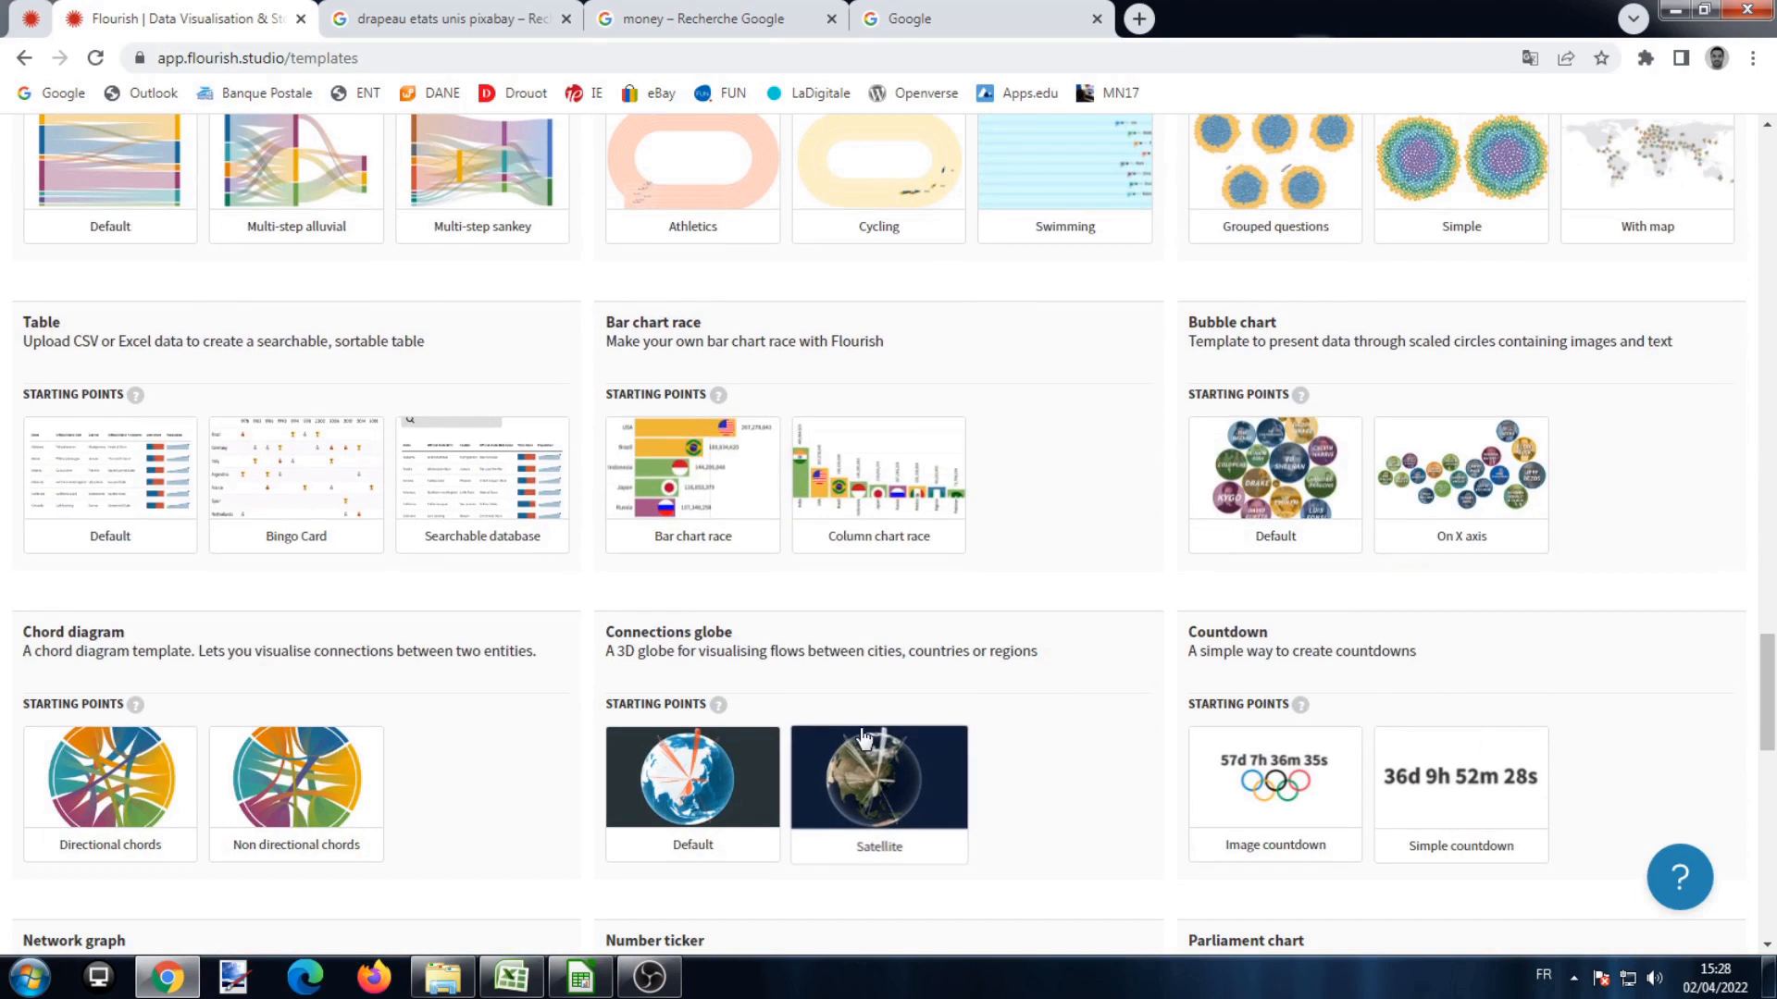
{"action": "left_click", "coordinate": [719, 495]}
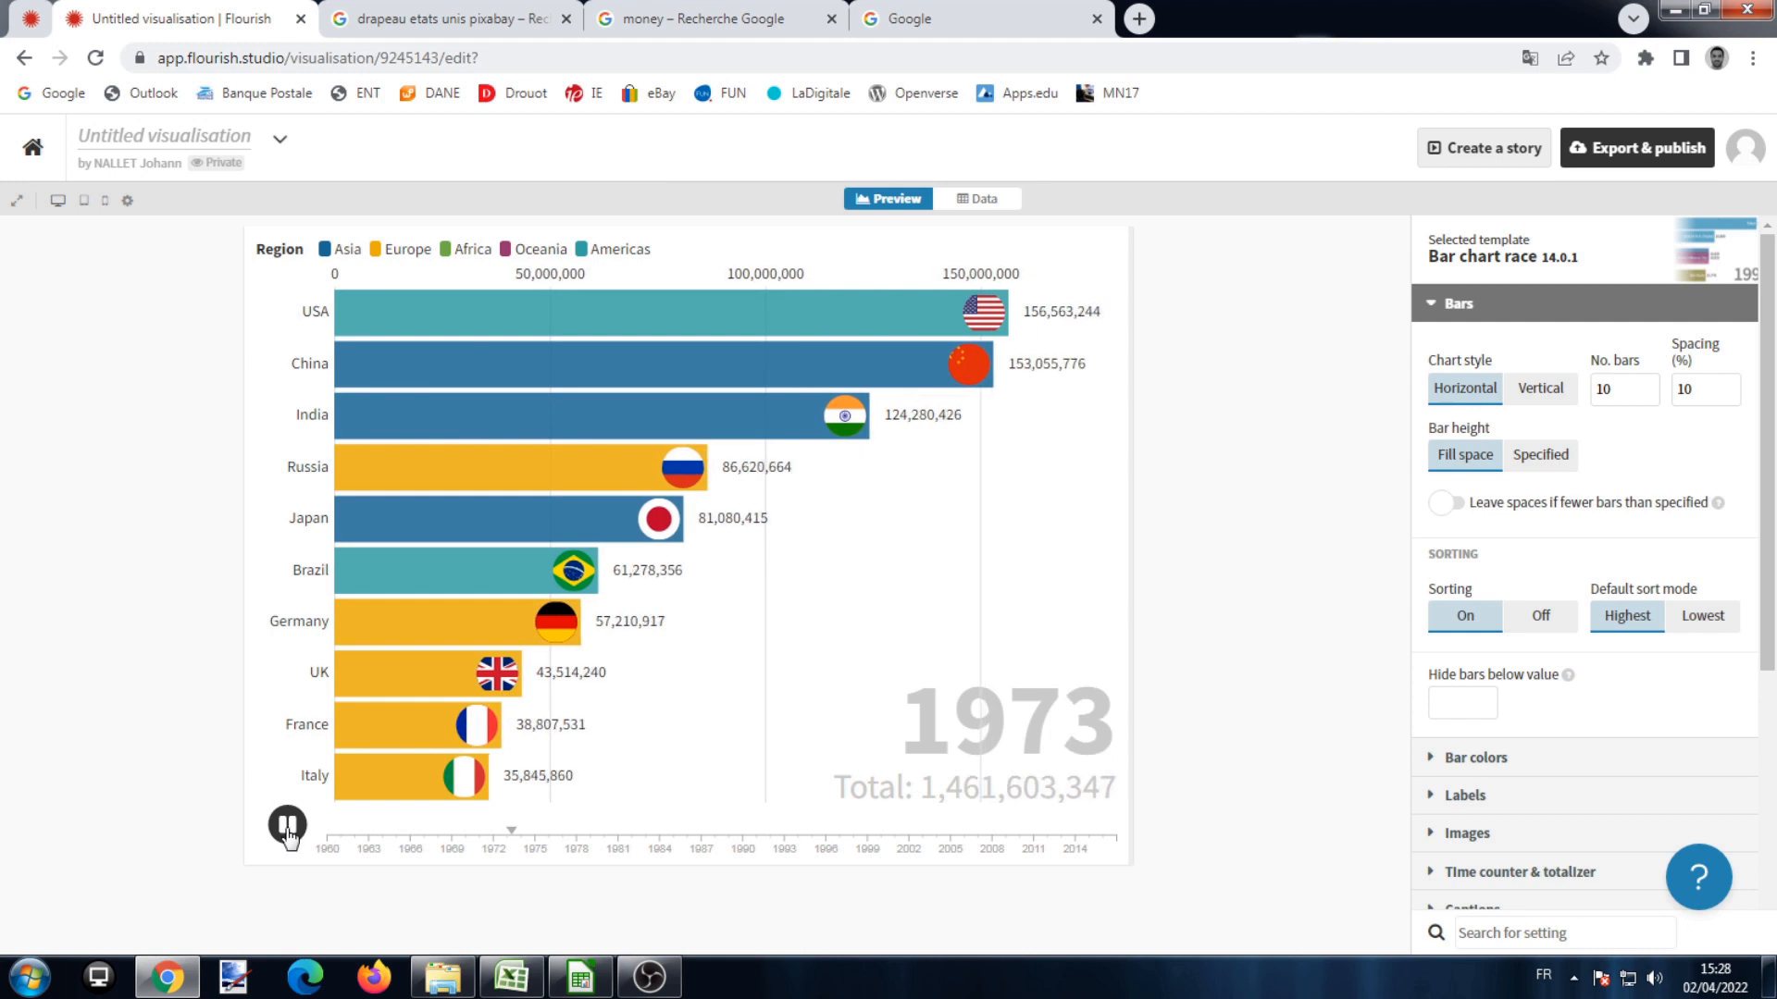
{"action": "left_click", "coordinate": [287, 825]}
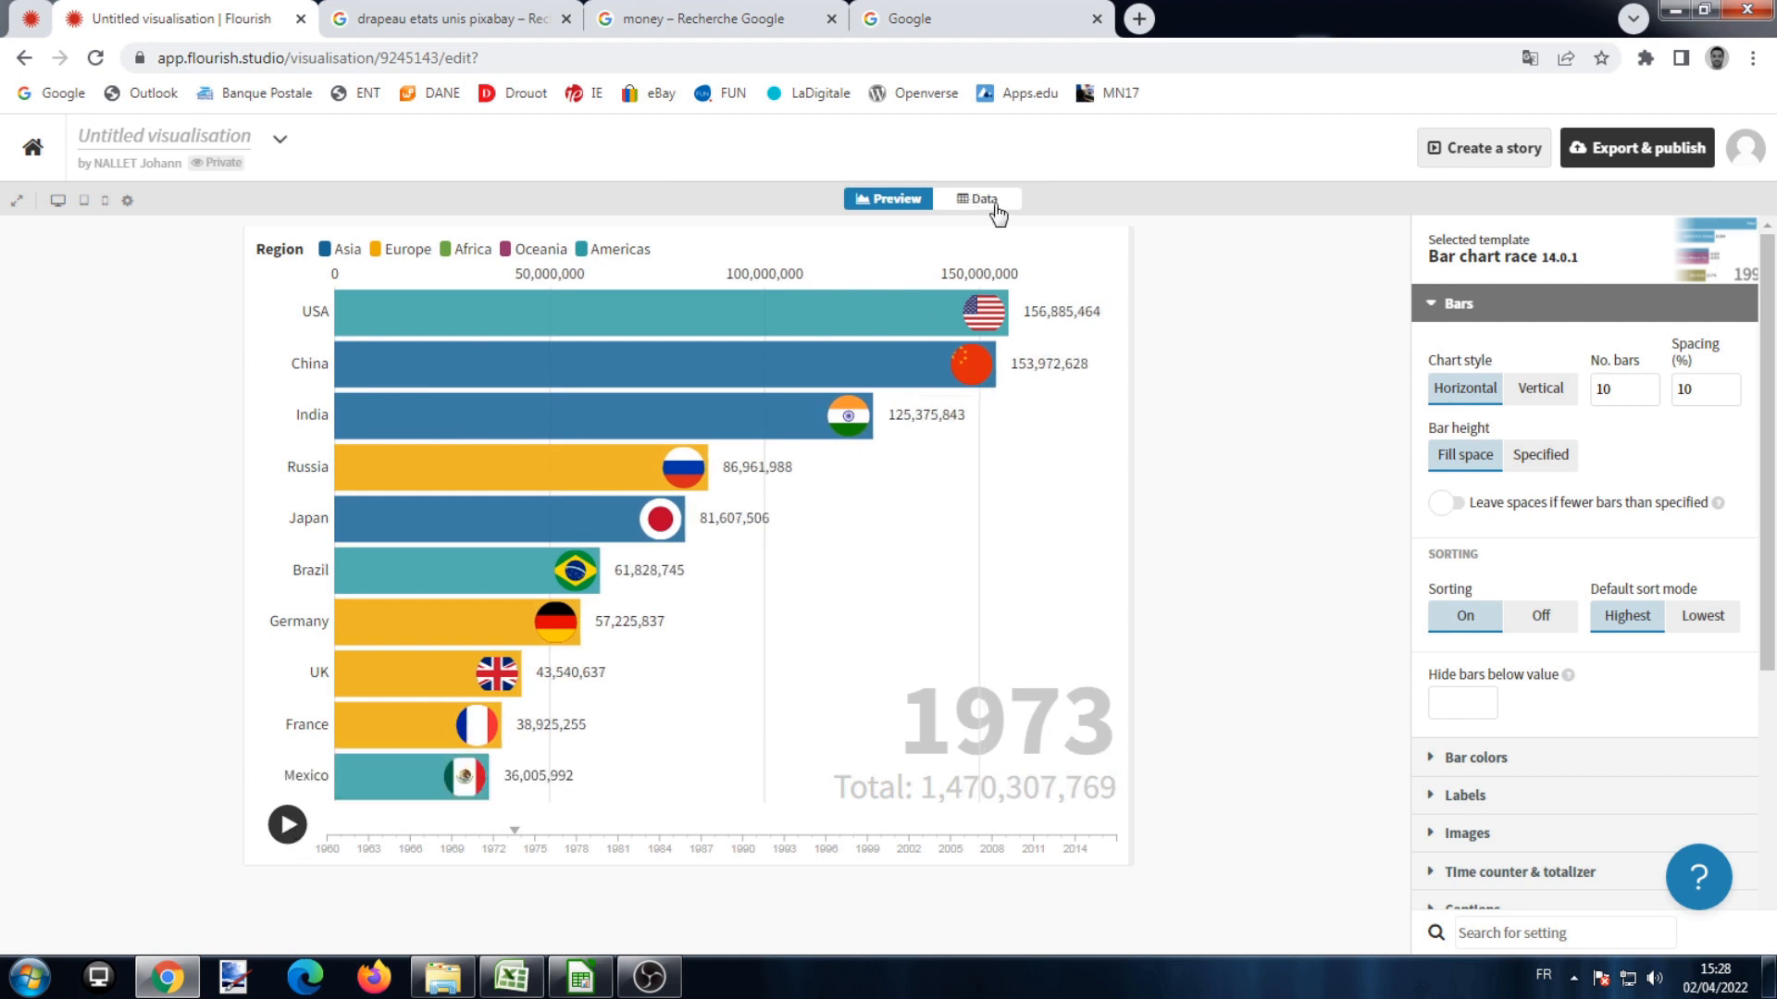
- Clear all the sample data from the visualisation's Data sheet
{"action": "left_click", "coordinate": [982, 200]}
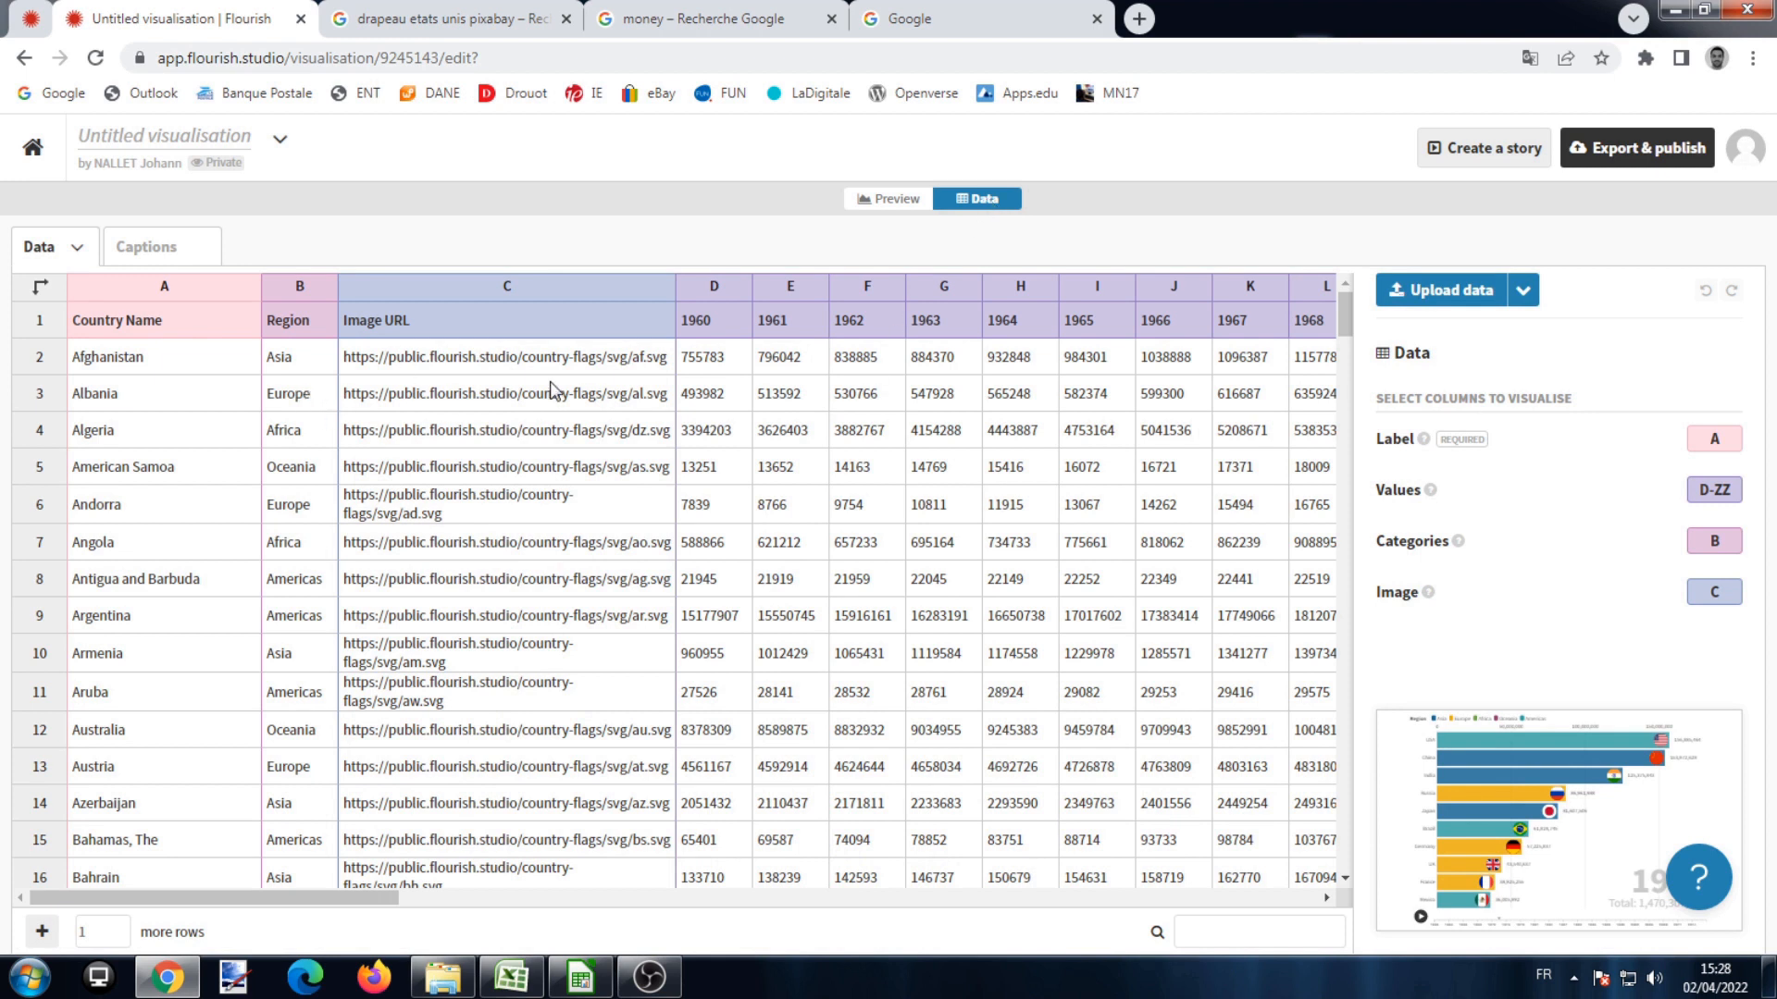
{"action": "left_click", "coordinate": [134, 363]}
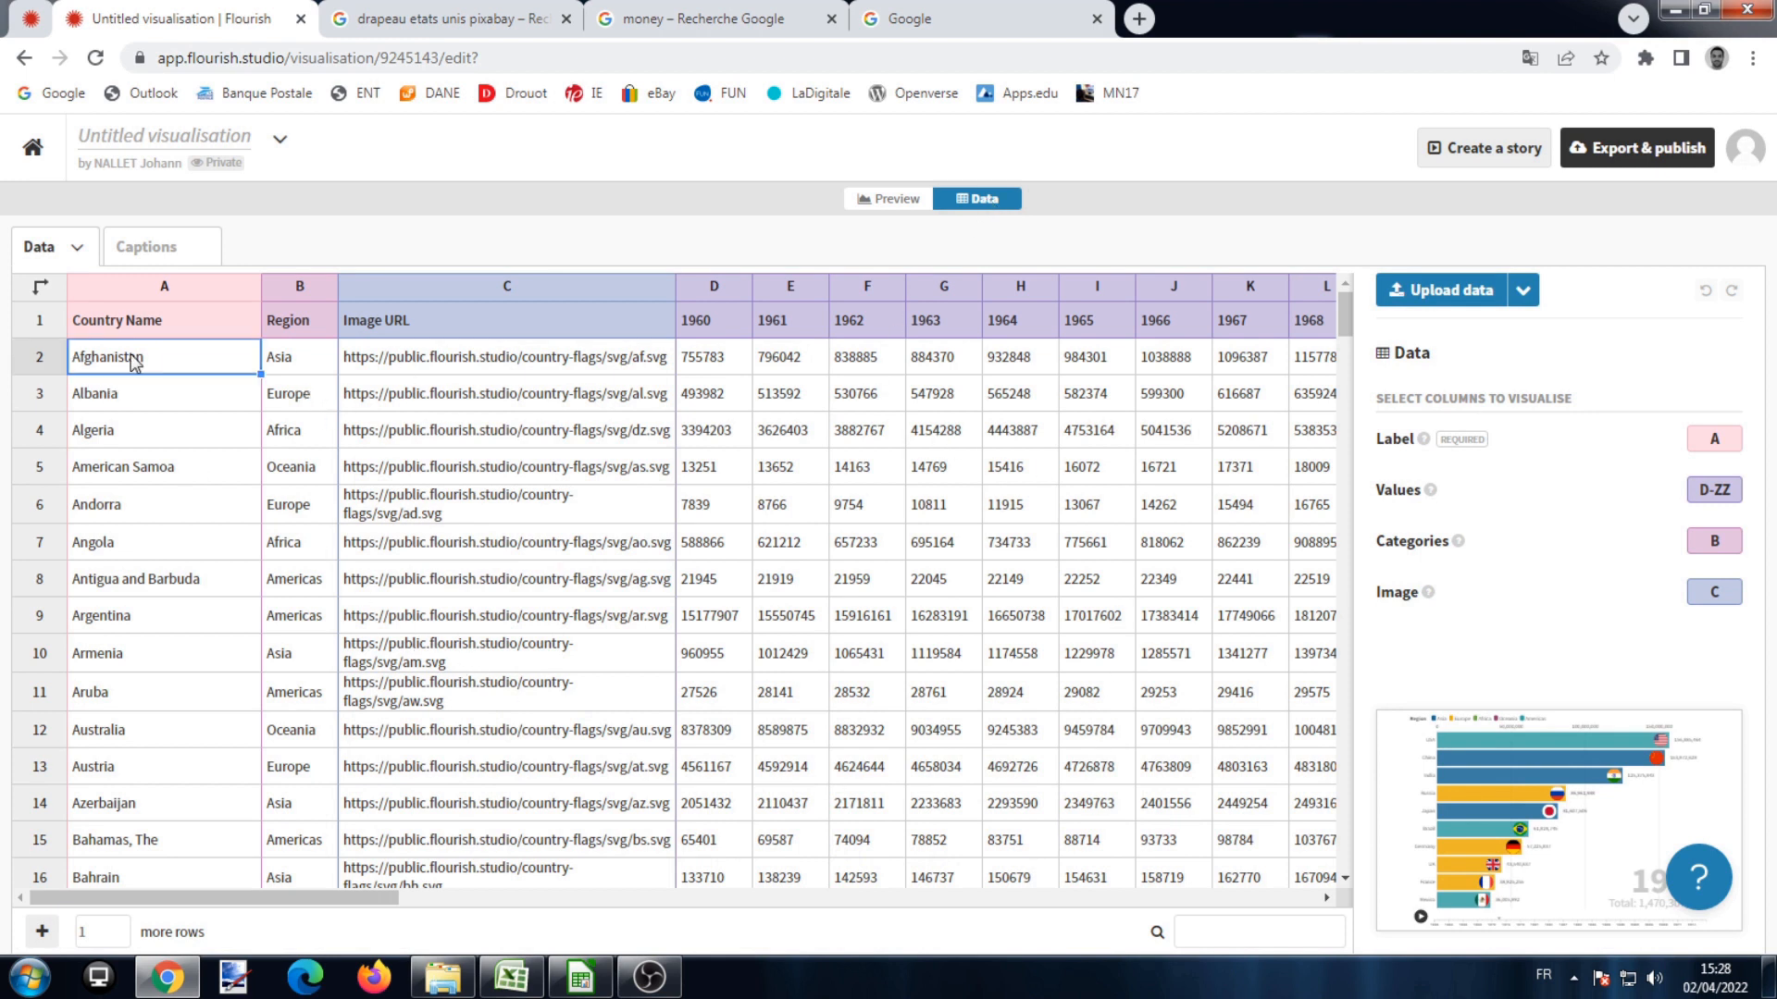
{"action": "key", "text": "ctrl+a"}
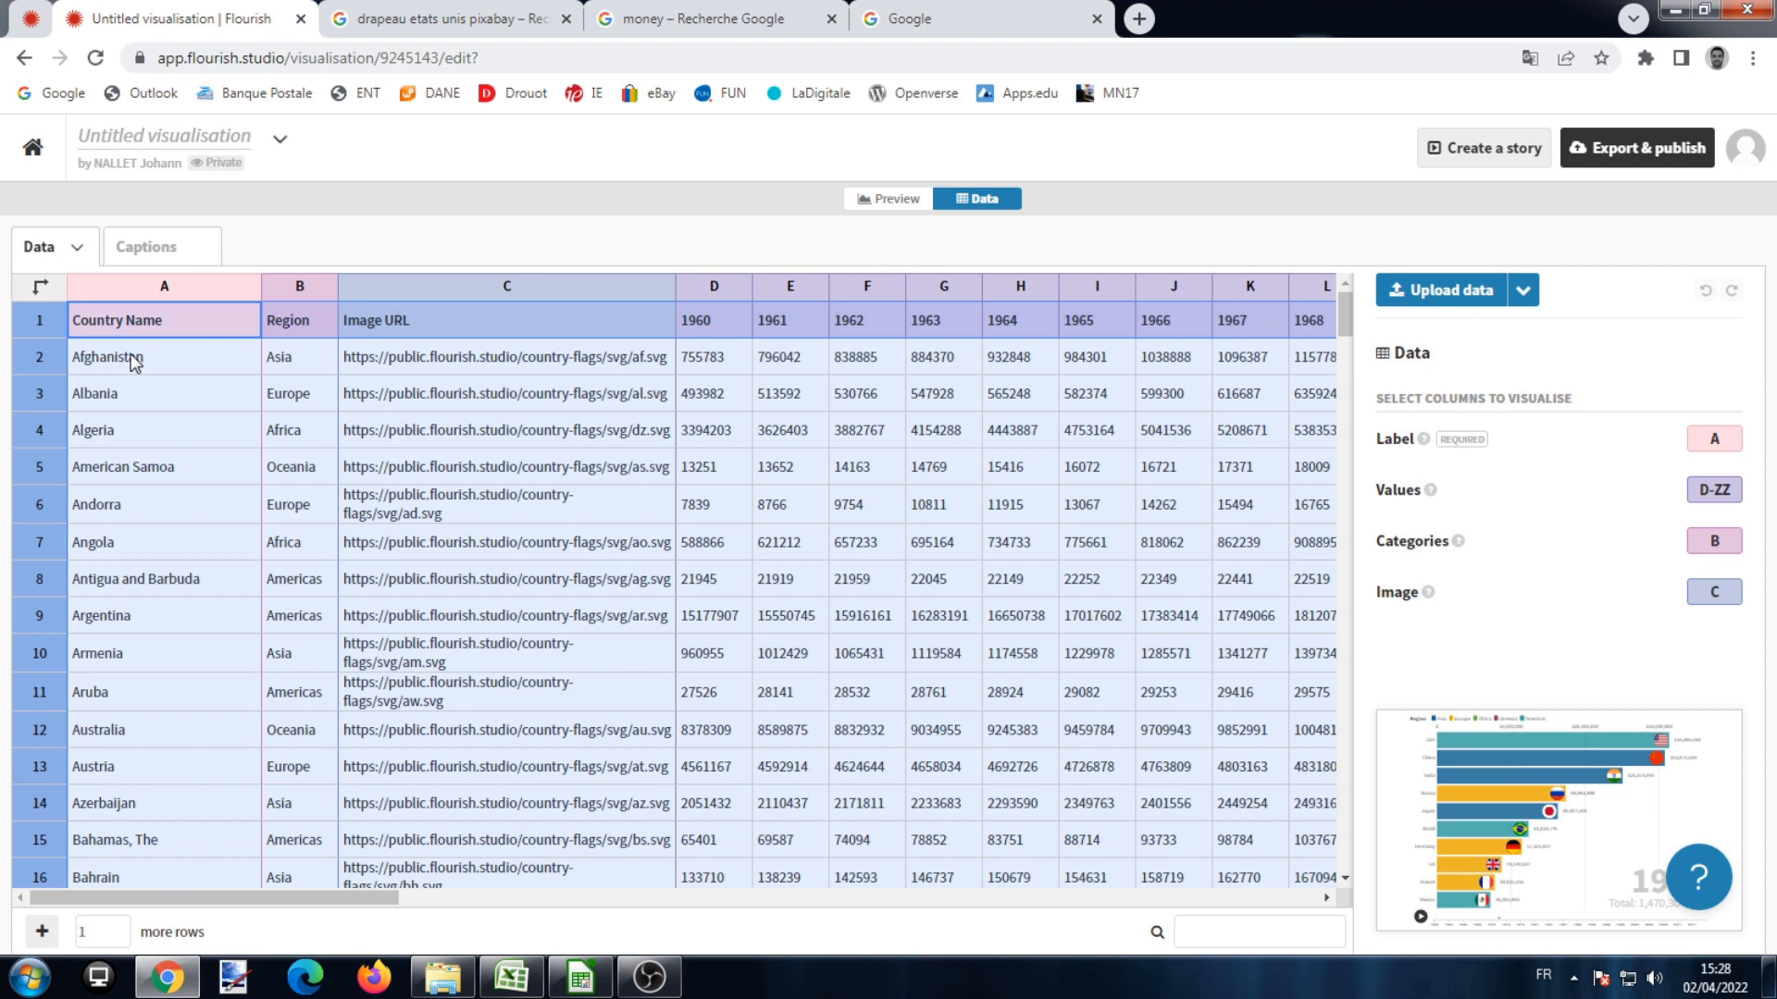
{"action": "key", "text": "Delete"}
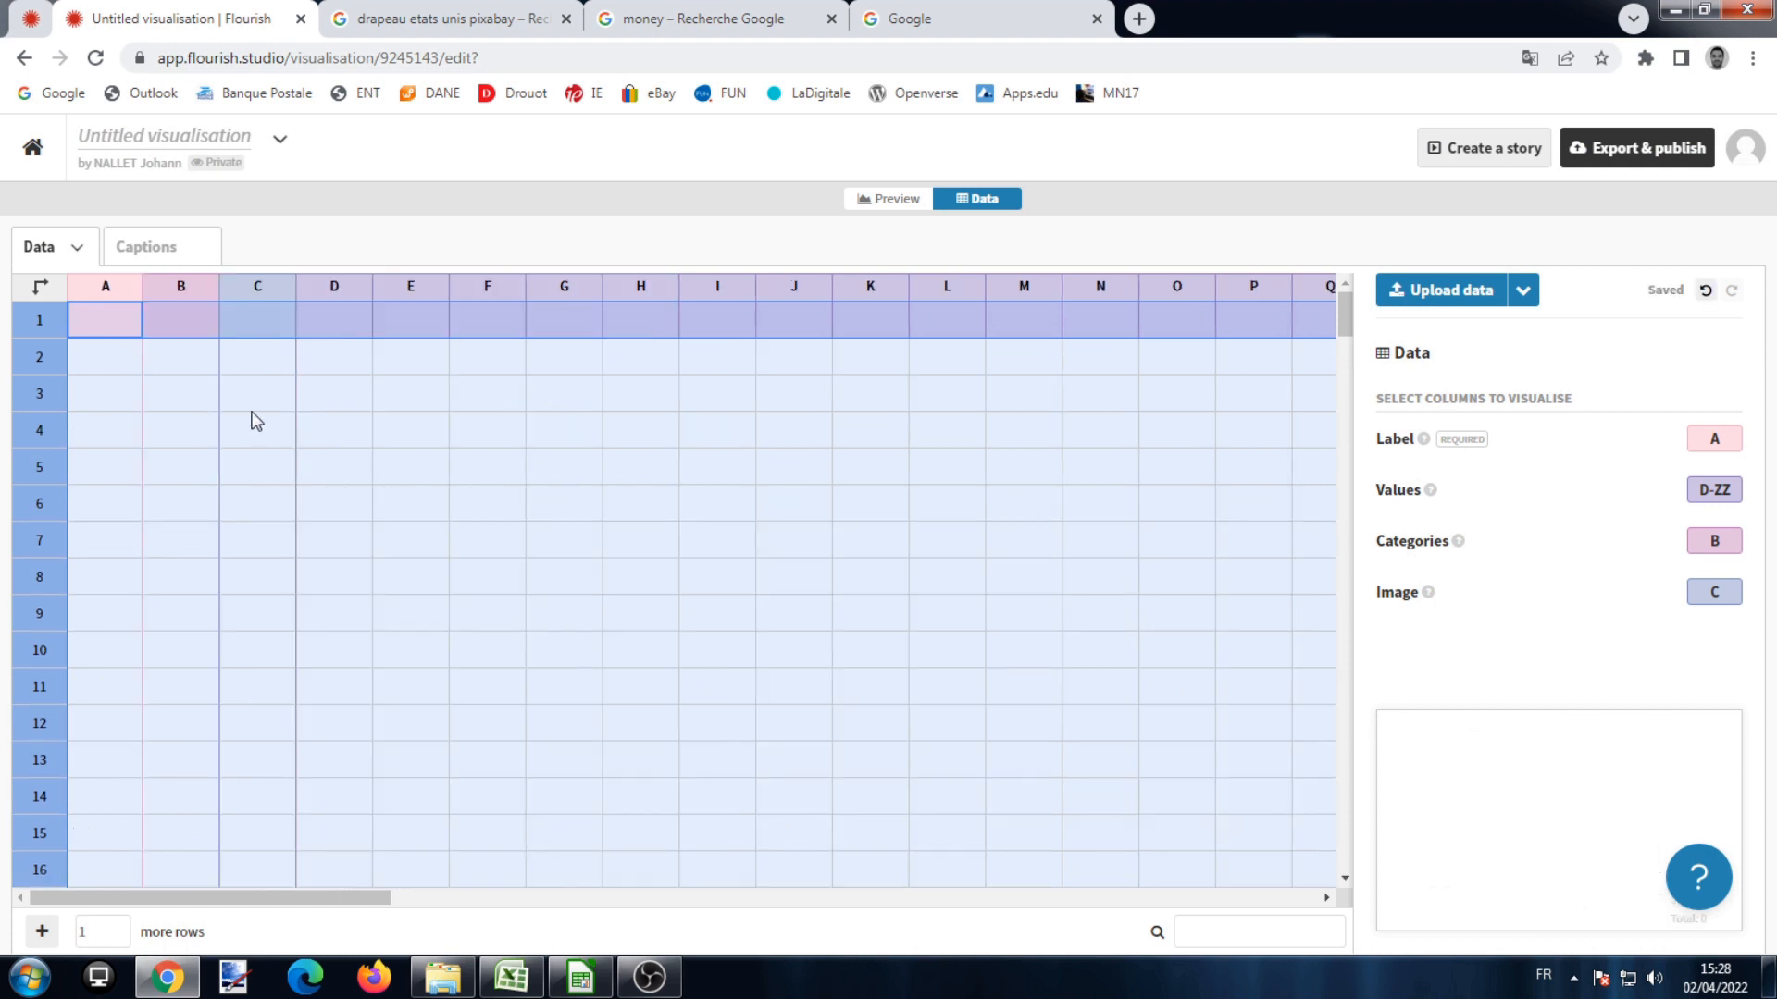
{"action": "left_click", "coordinate": [409, 468]}
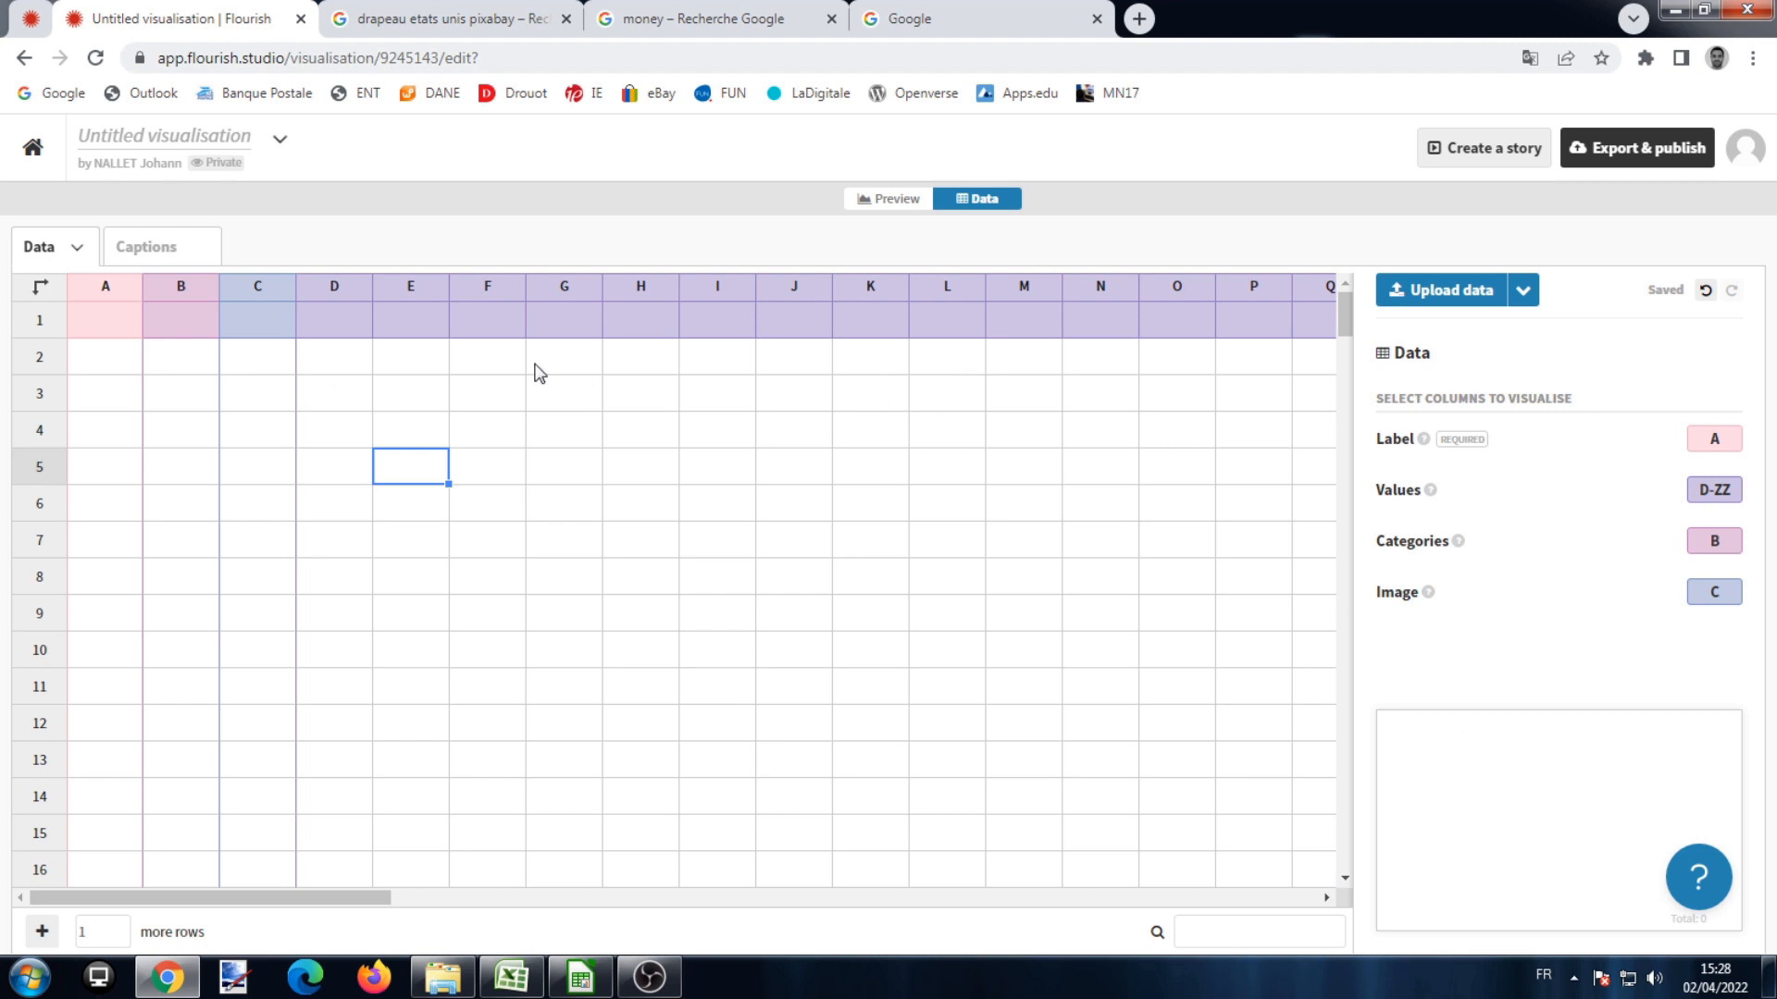
- Enter the headings Pays, Région and PIB en 1995 in columns A to C of row 2
{"action": "double_click", "coordinate": [129, 355]}
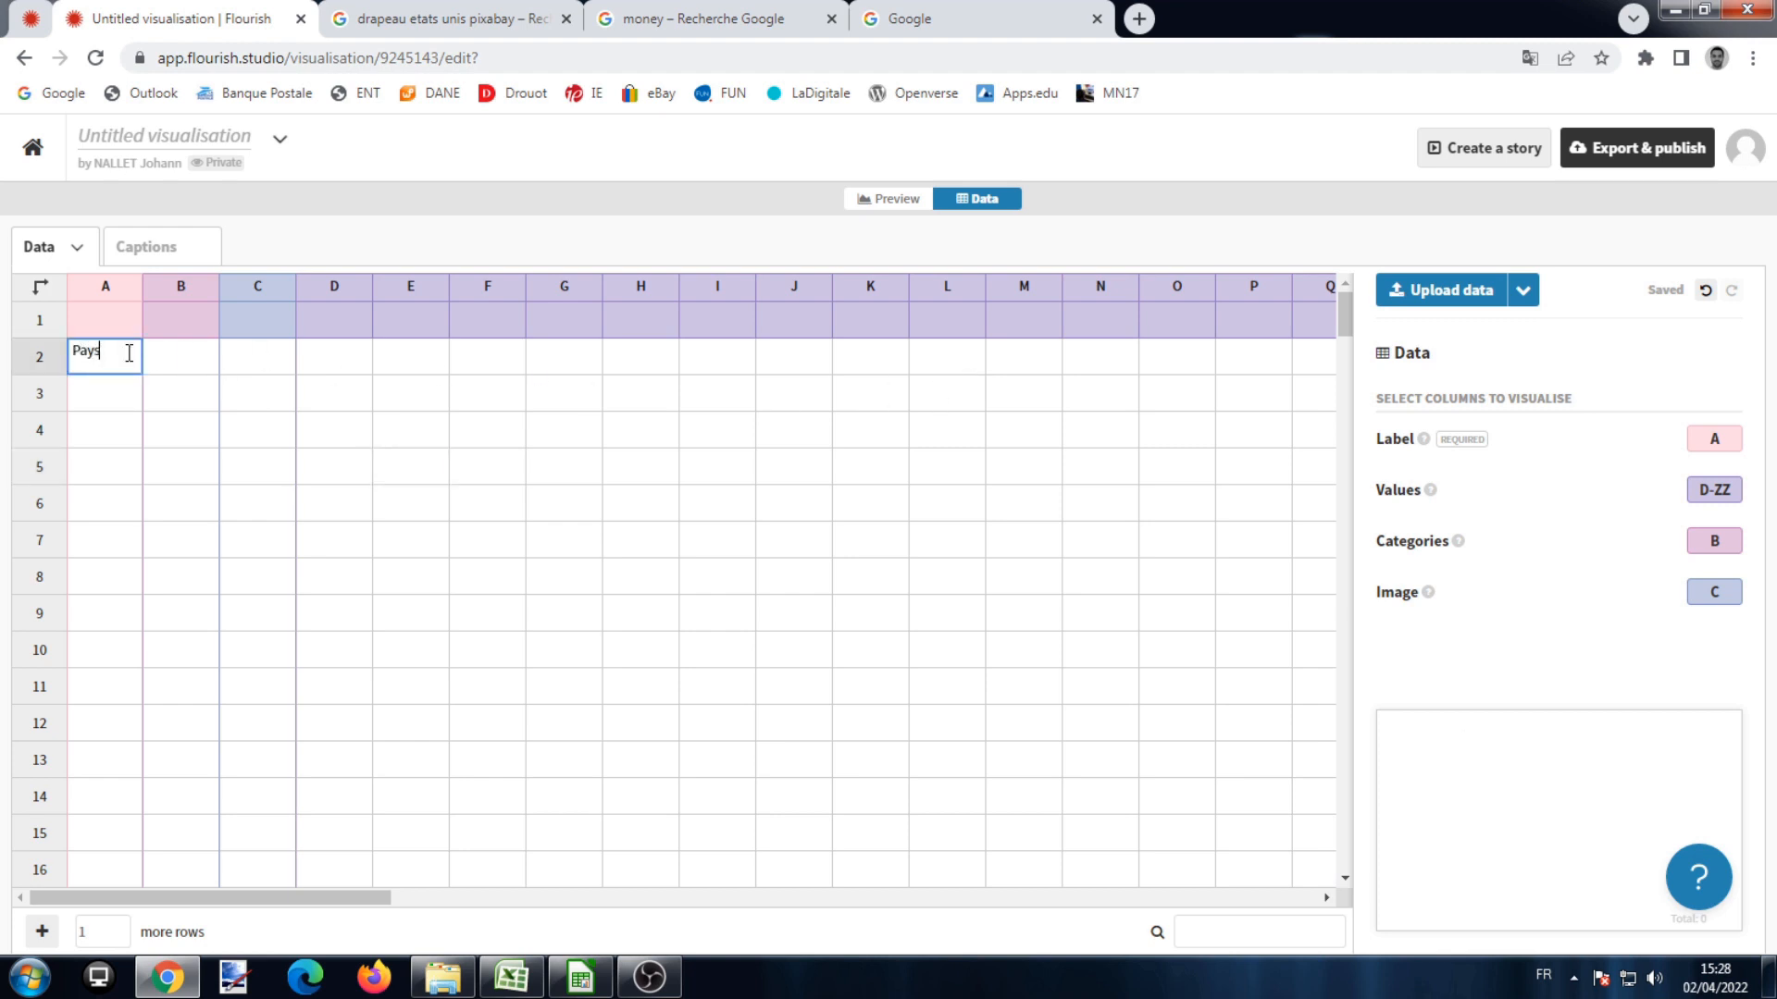
{"action": "left_click", "coordinate": [186, 351]}
{"action": "type", "text": "Régi"}
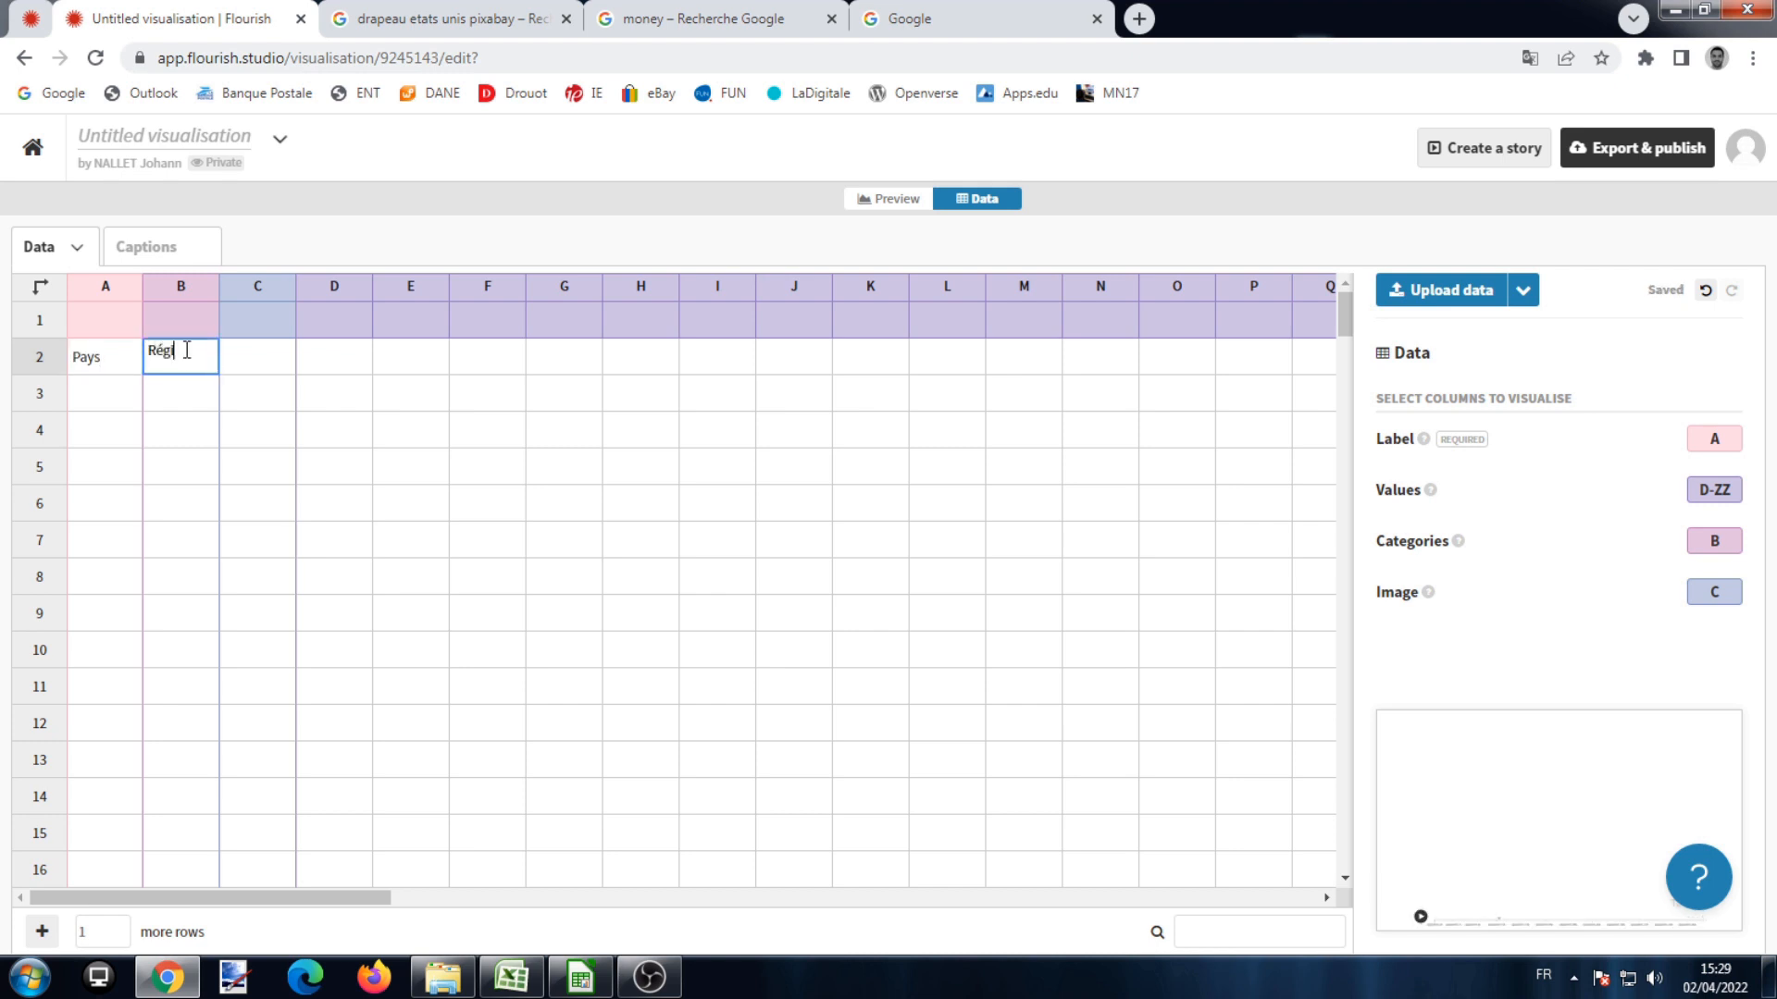
{"action": "type", "text": "on"}
{"action": "double_click", "coordinate": [283, 353]}
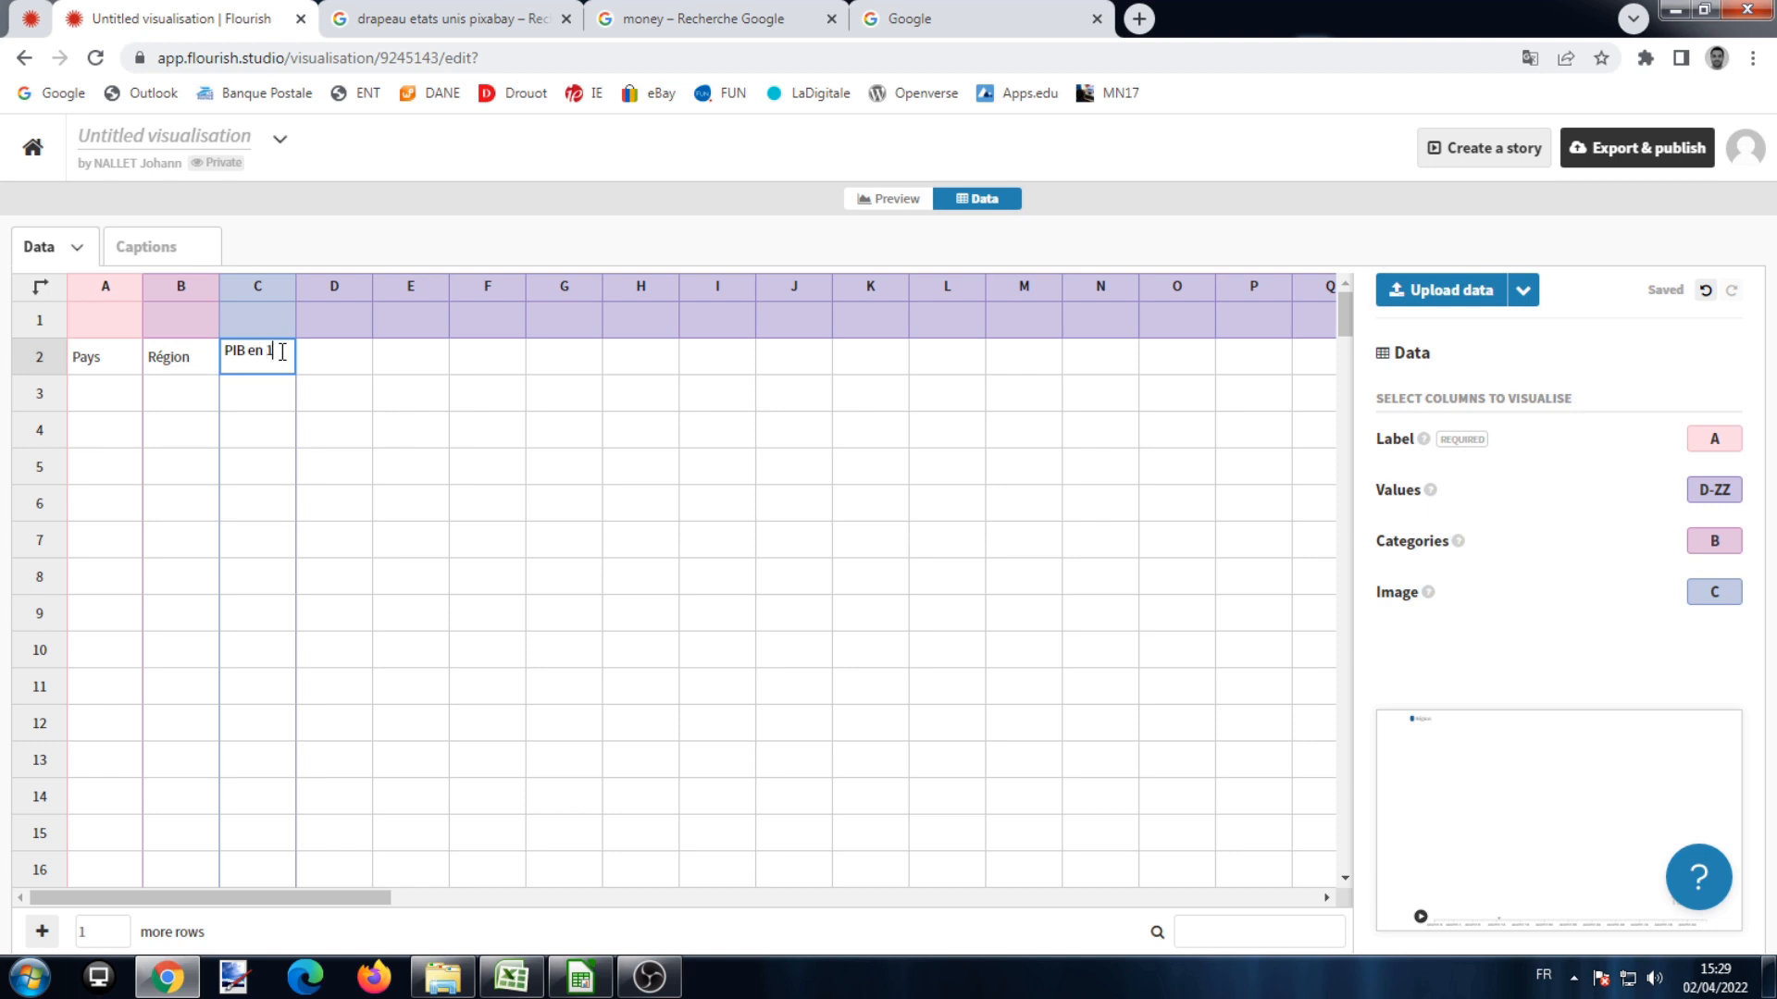
- Fill row 3 with Chine in the Pays column and 1000 in the PIB en 1995 column
{"action": "double_click", "coordinate": [96, 396]}
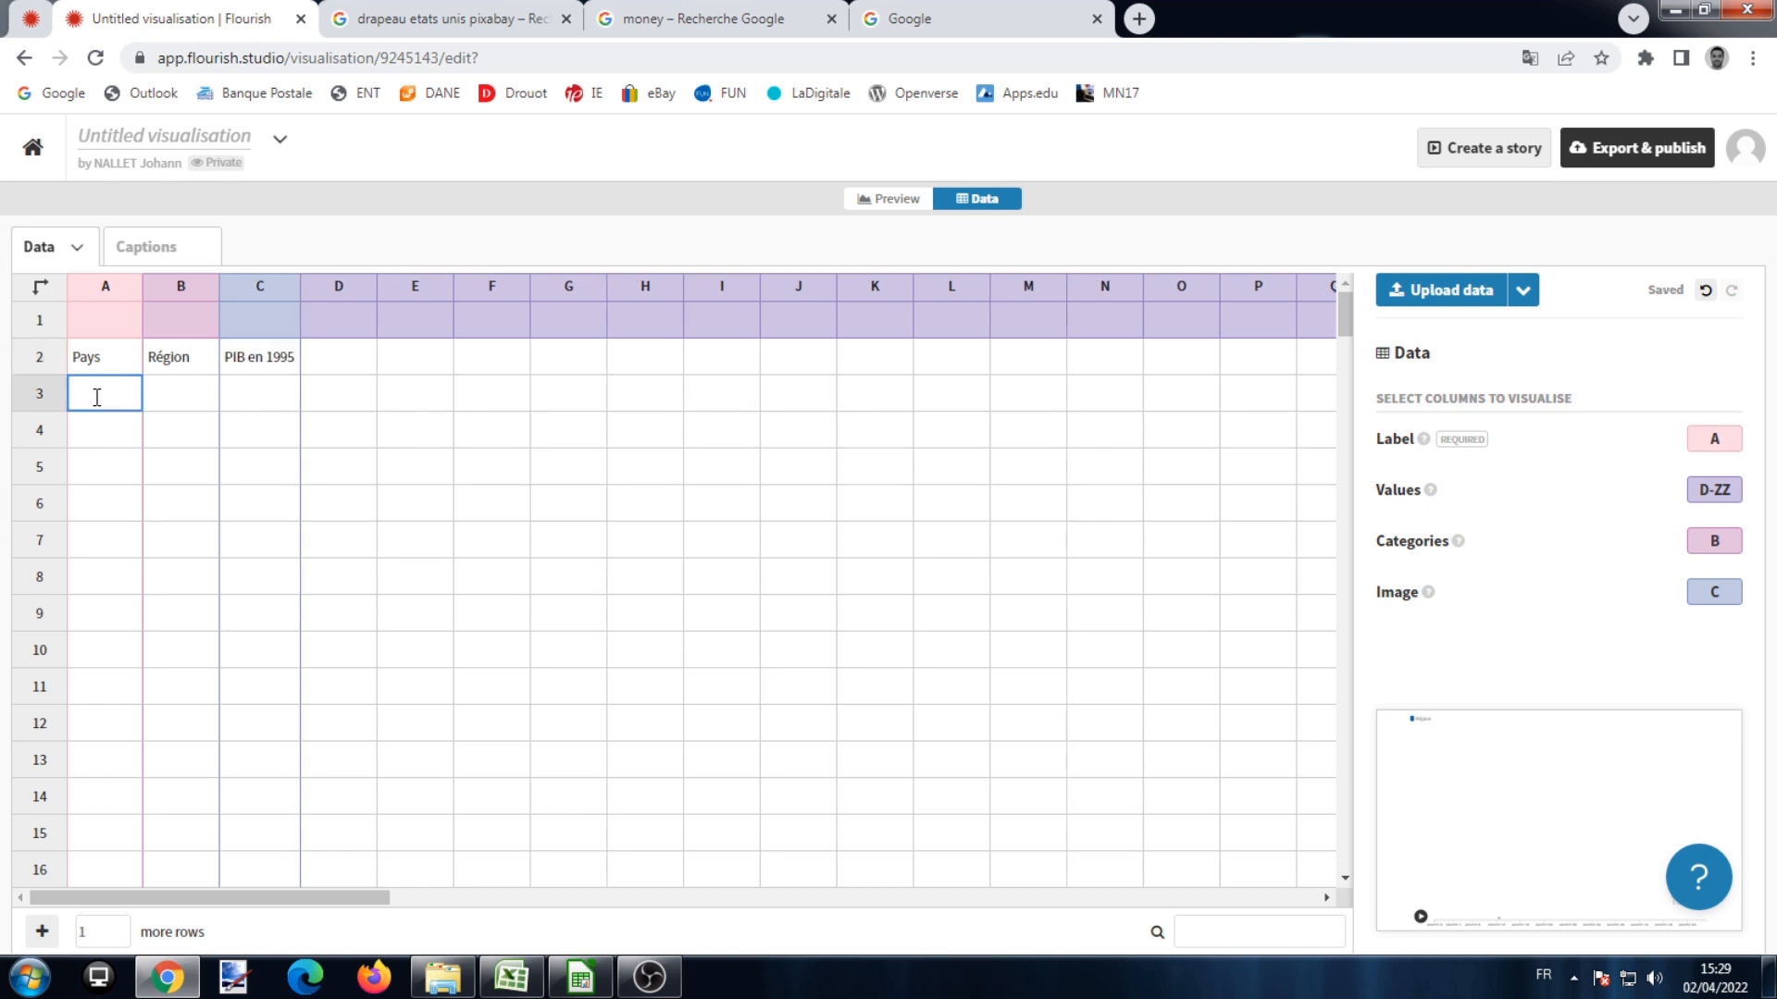
{"action": "double_click", "coordinate": [248, 404]}
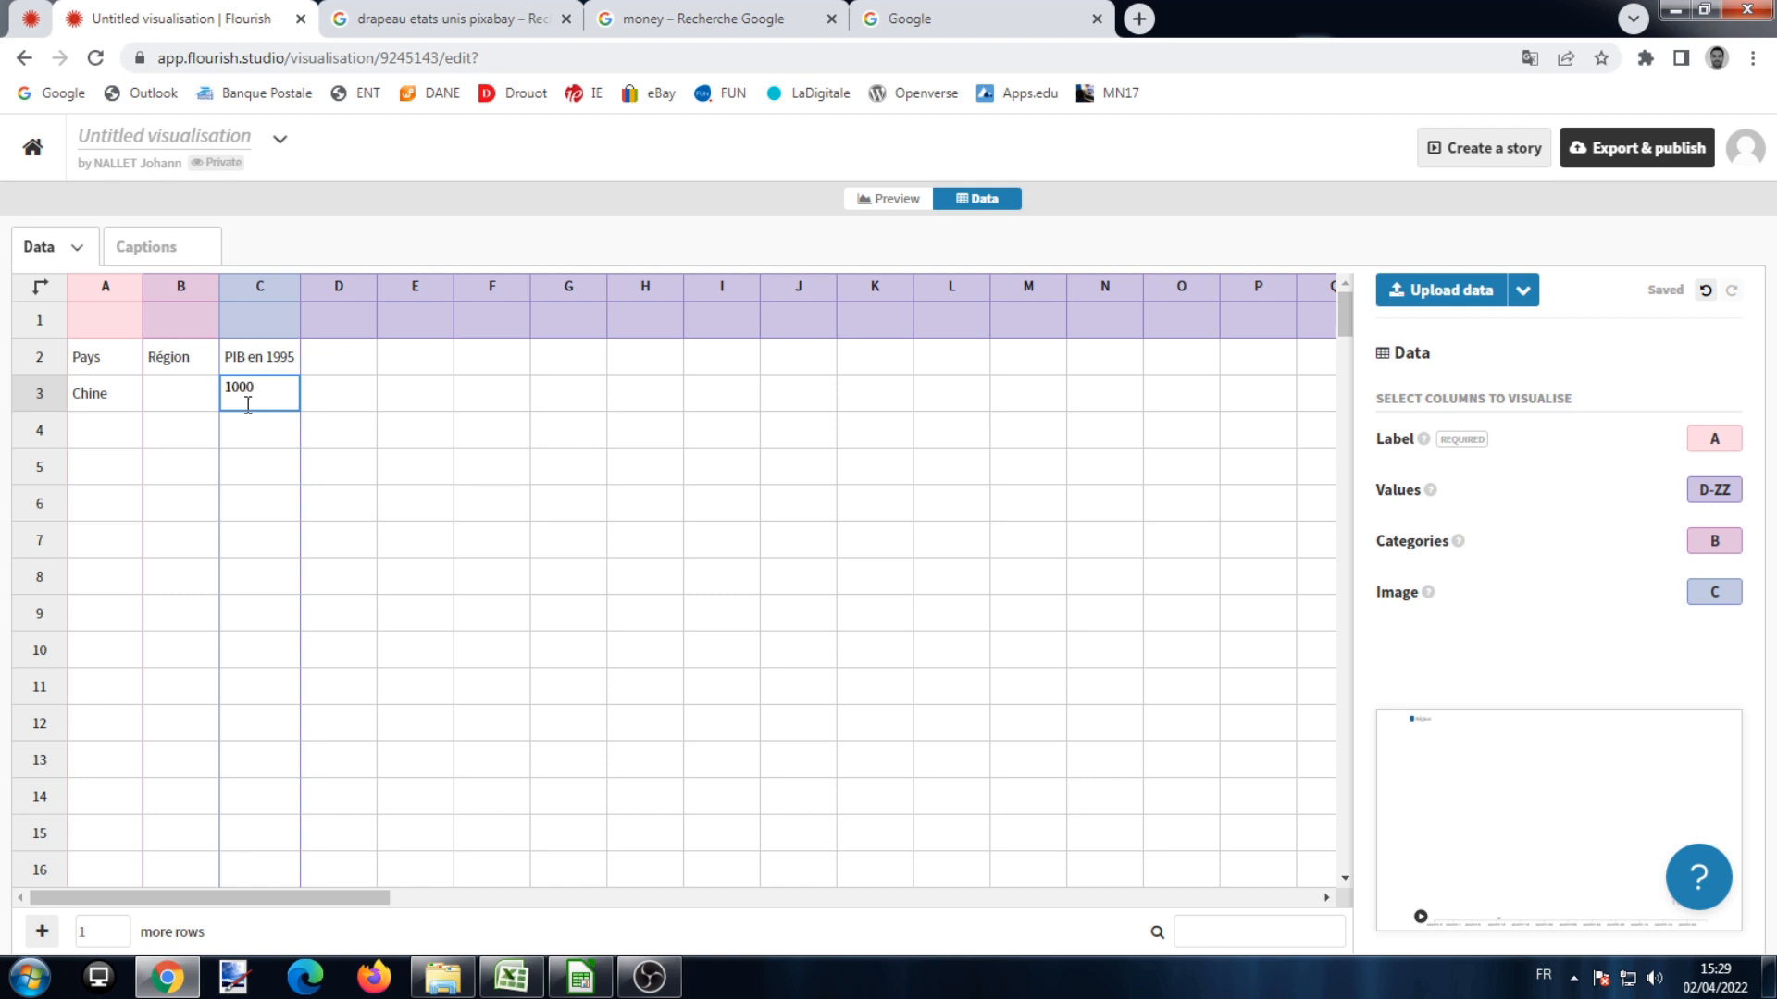
{"action": "left_click", "coordinate": [421, 432]}
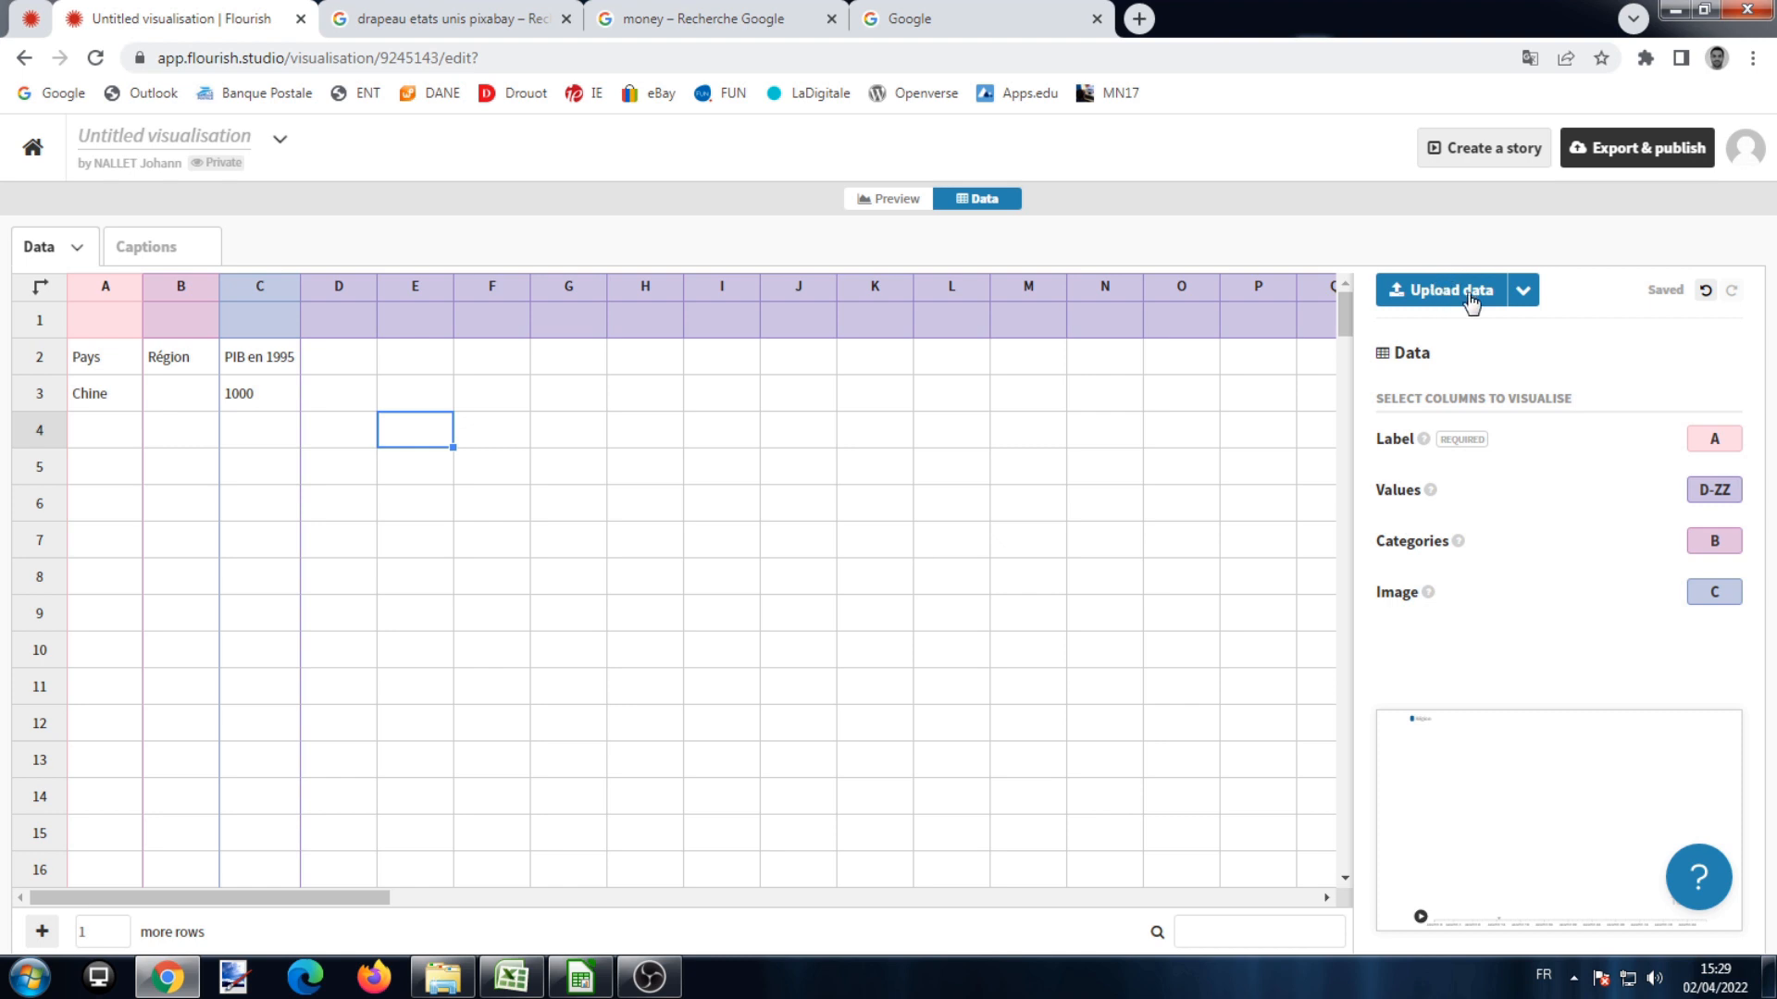
- Check the data upload options, and examine the country, continent, yearly GDP and image link columns in the PIB workbook in Excel
{"action": "left_click", "coordinate": [1523, 290]}
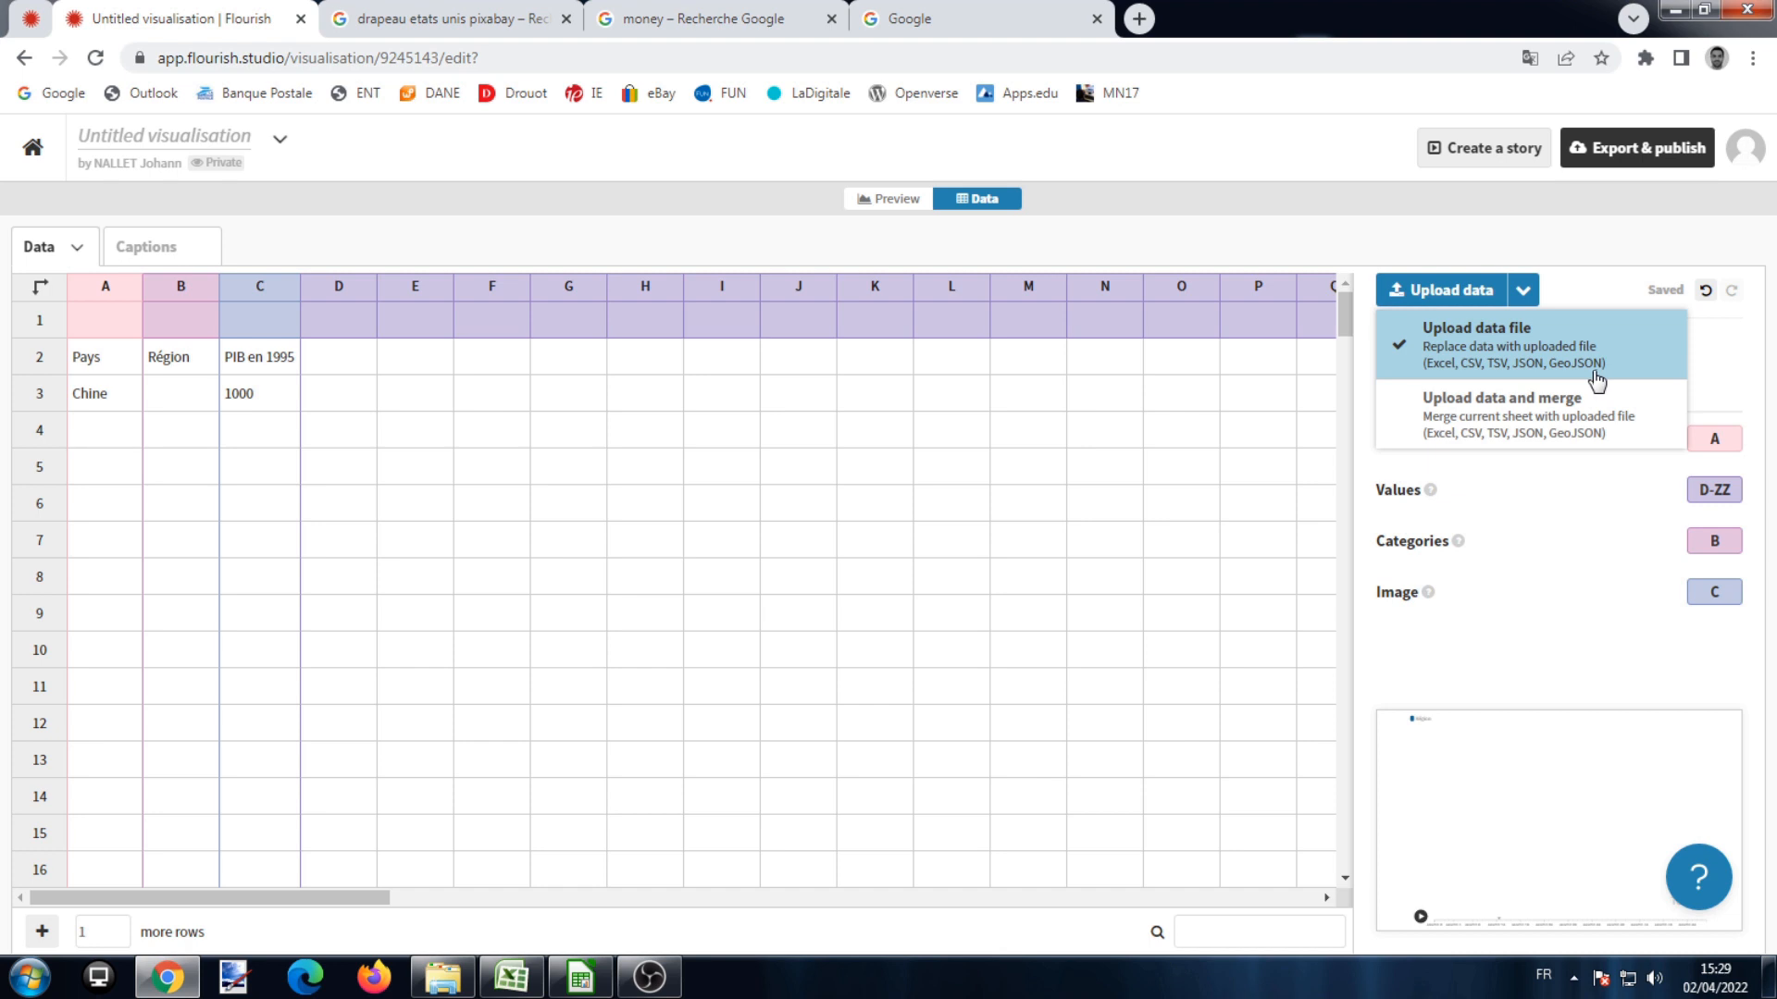
{"action": "left_click", "coordinate": [527, 971]}
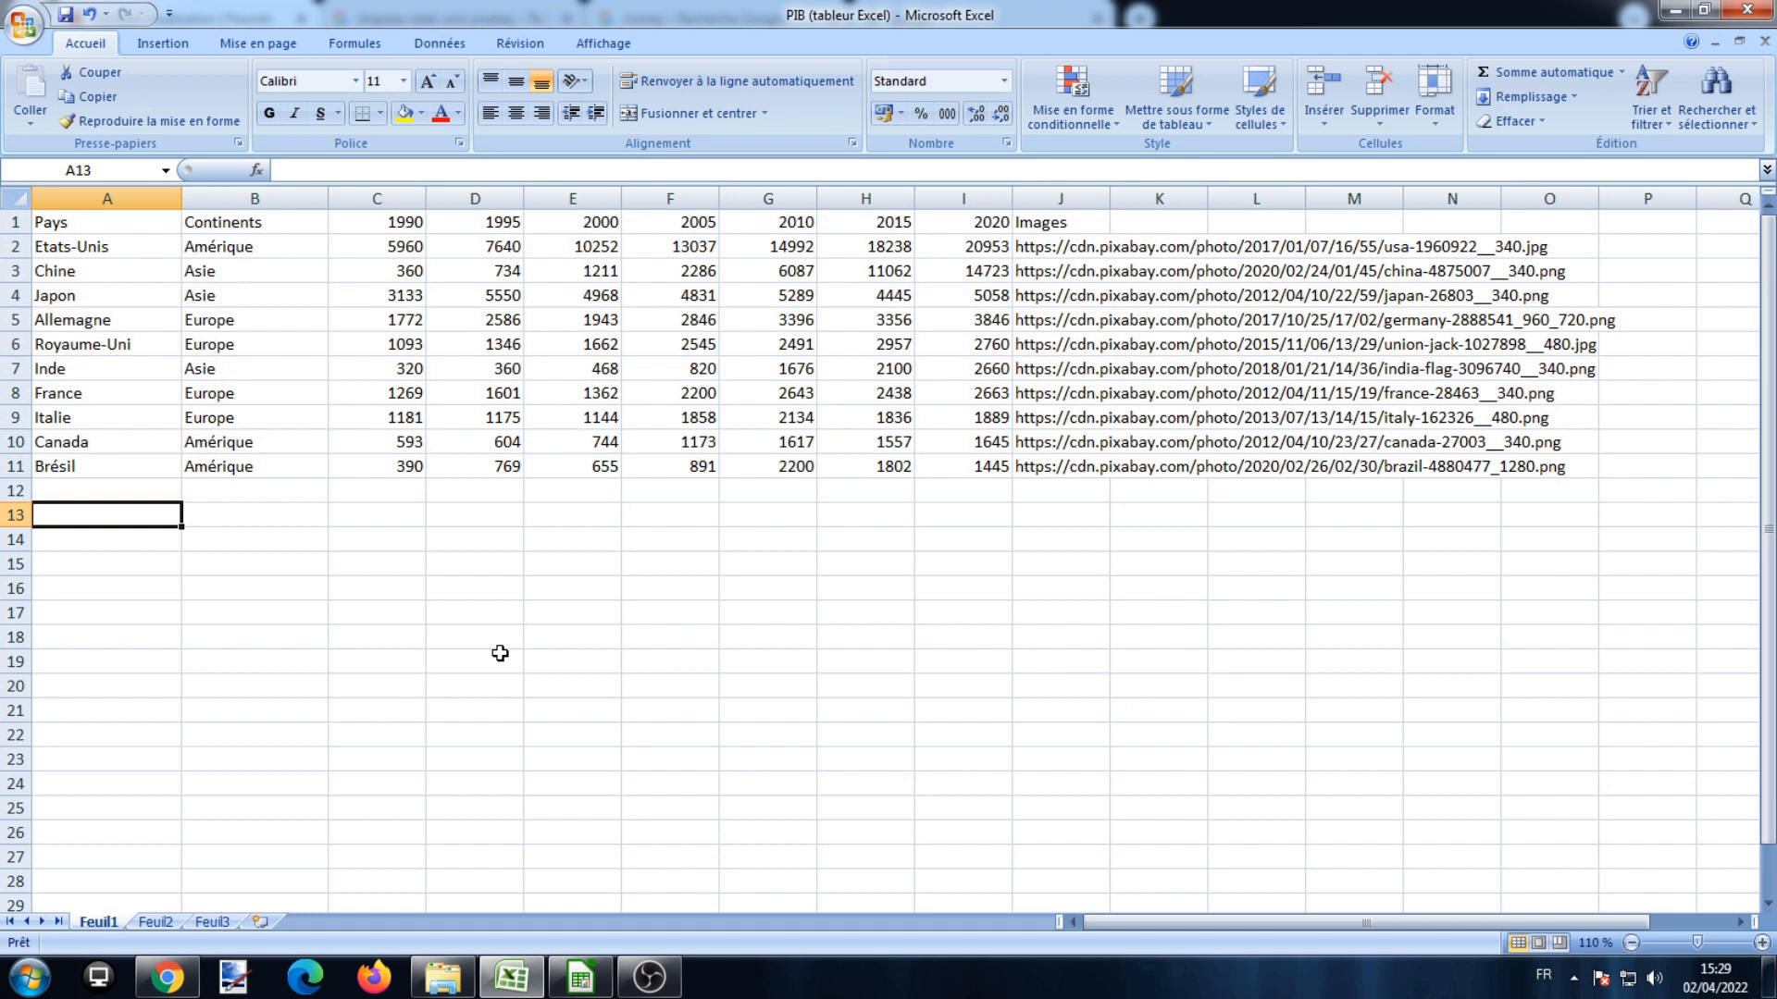
{"action": "left_click", "coordinate": [89, 227]}
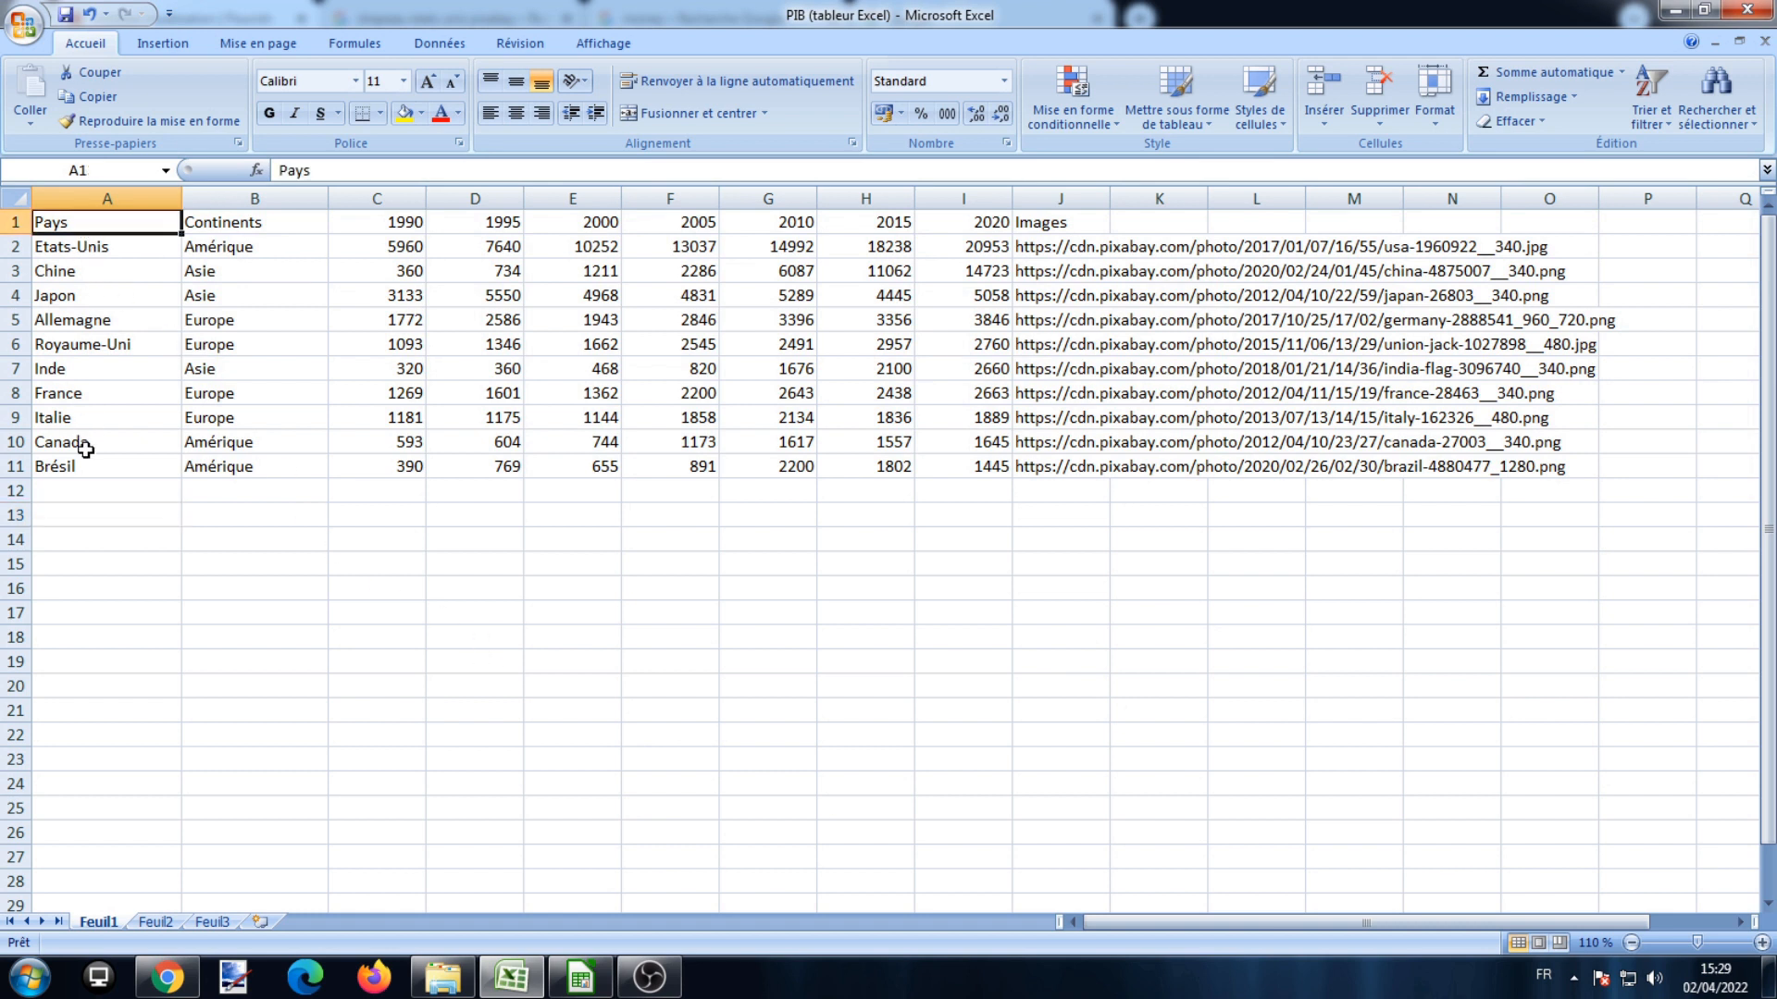
{"action": "left_click_drag", "start_coordinate": [228, 229], "coordinate": [239, 463]}
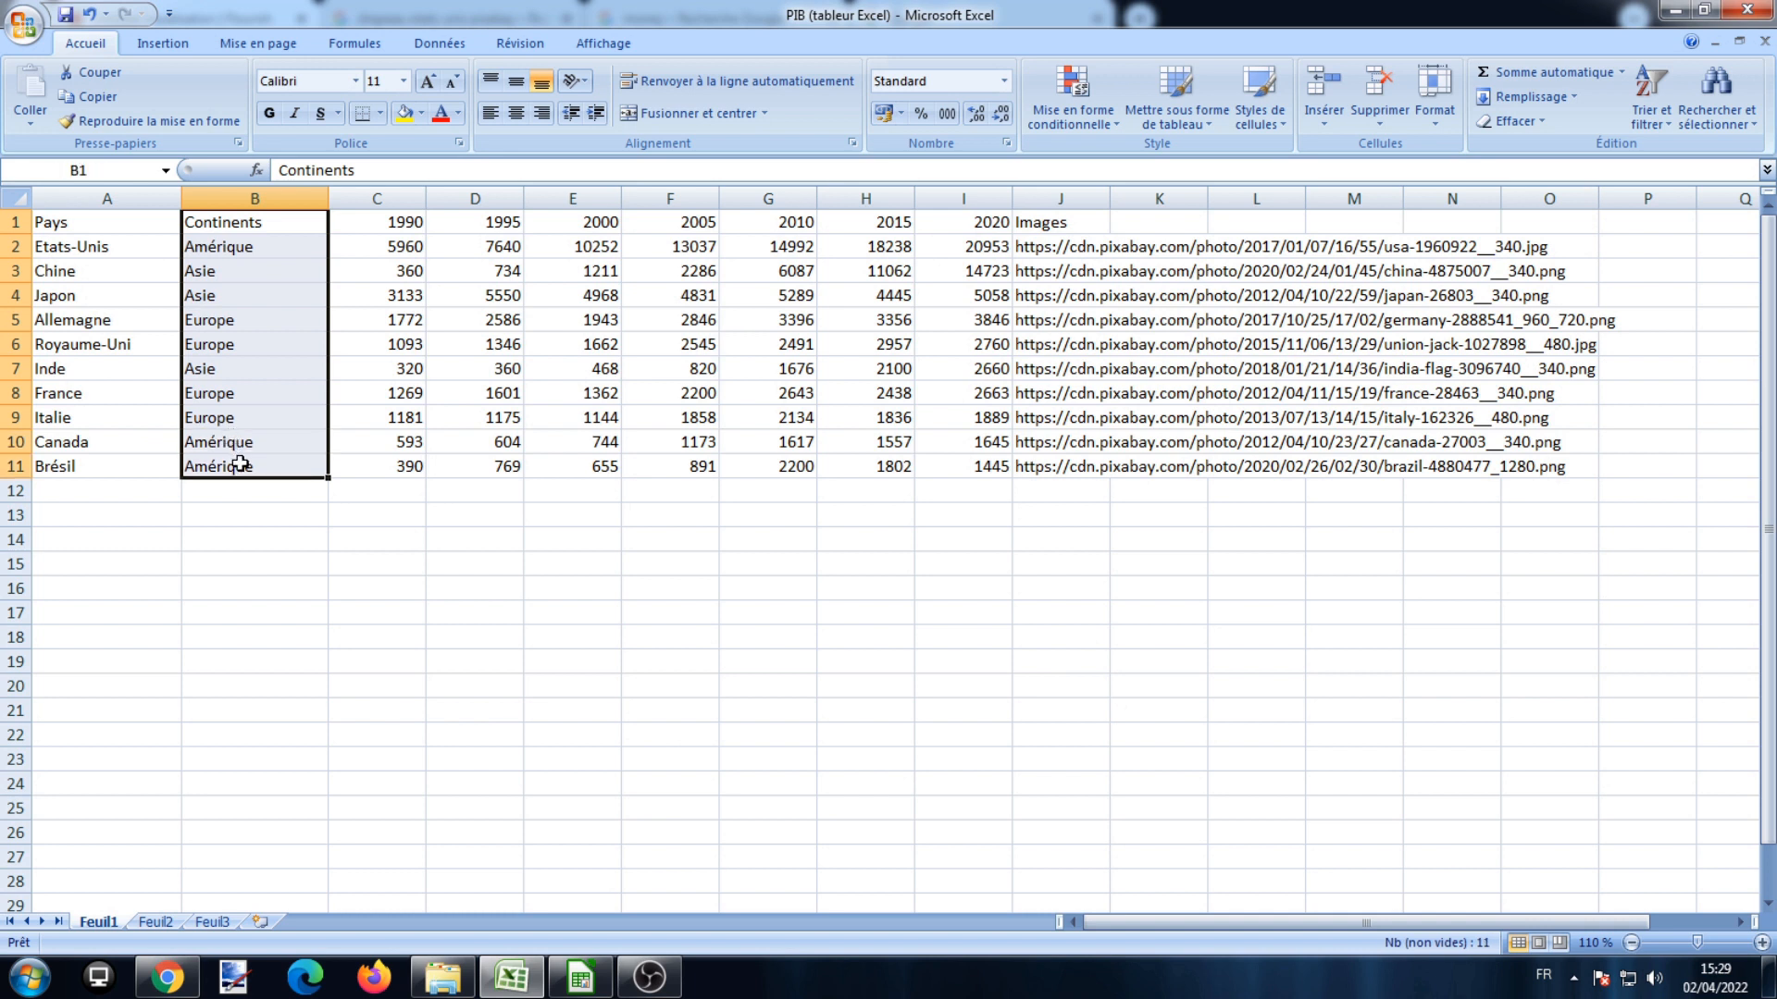
{"action": "left_click_drag", "start_coordinate": [389, 219], "coordinate": [866, 474]}
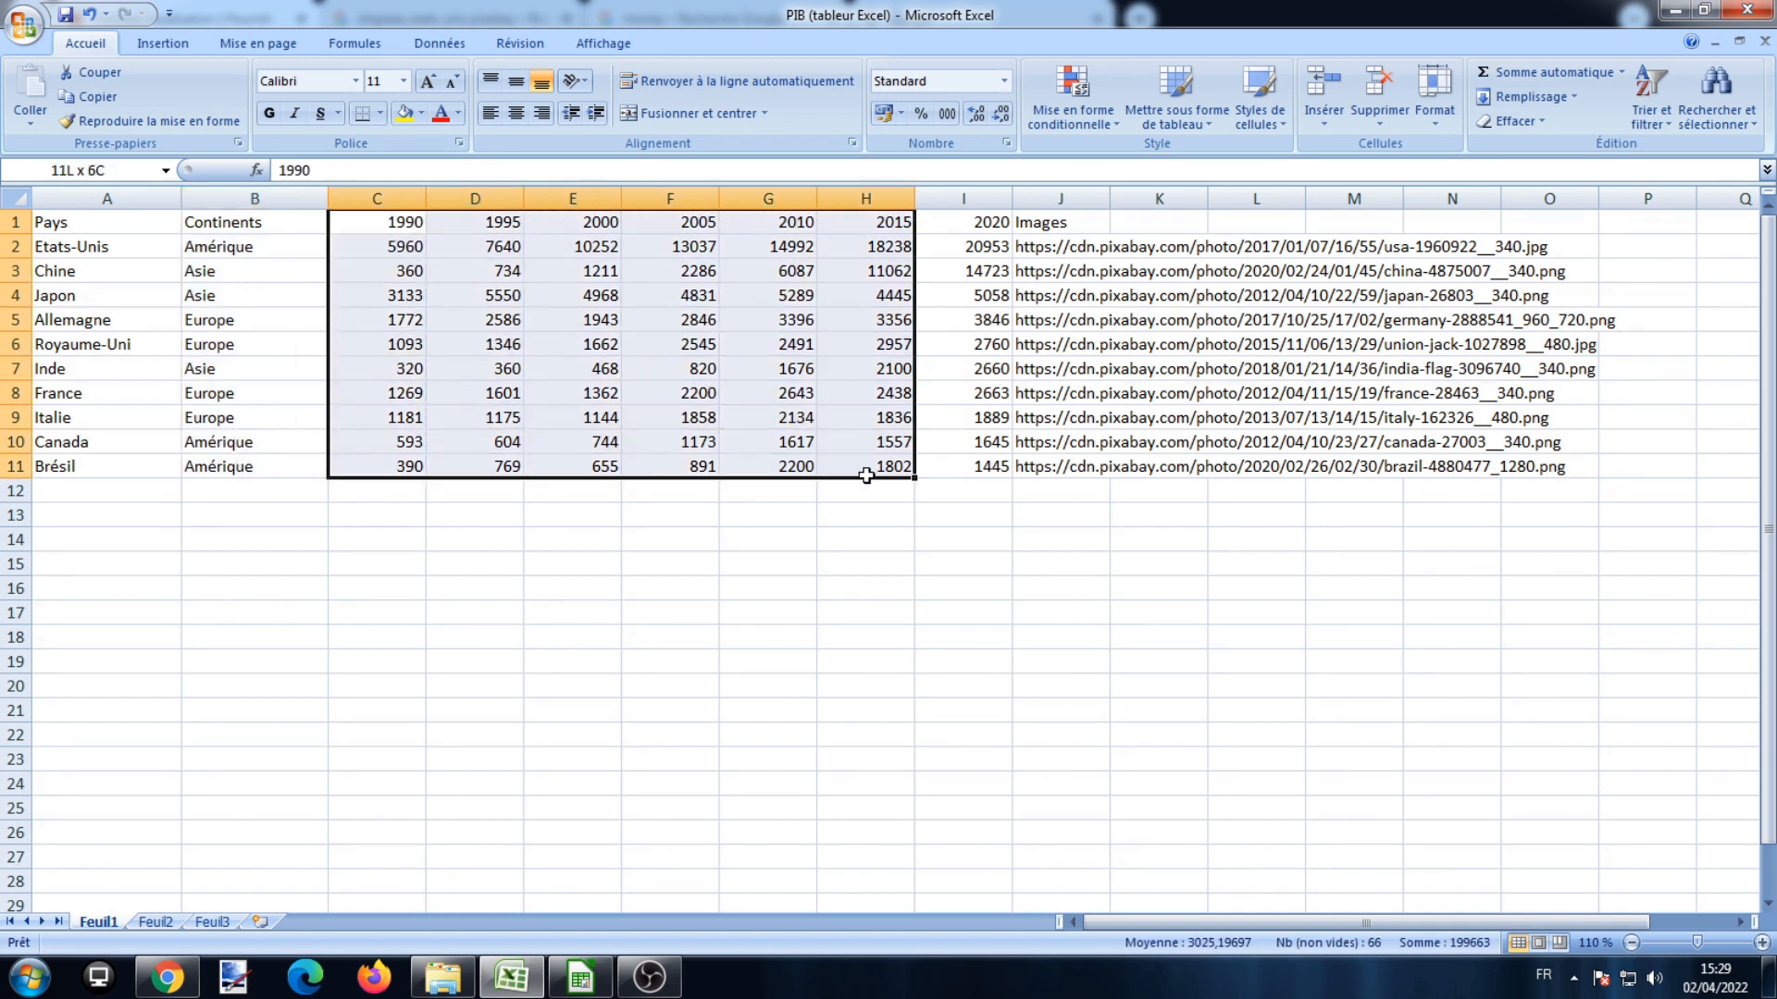
{"action": "left_click", "coordinate": [979, 542]}
{"action": "left_click_drag", "start_coordinate": [1527, 474], "coordinate": [1073, 222]}
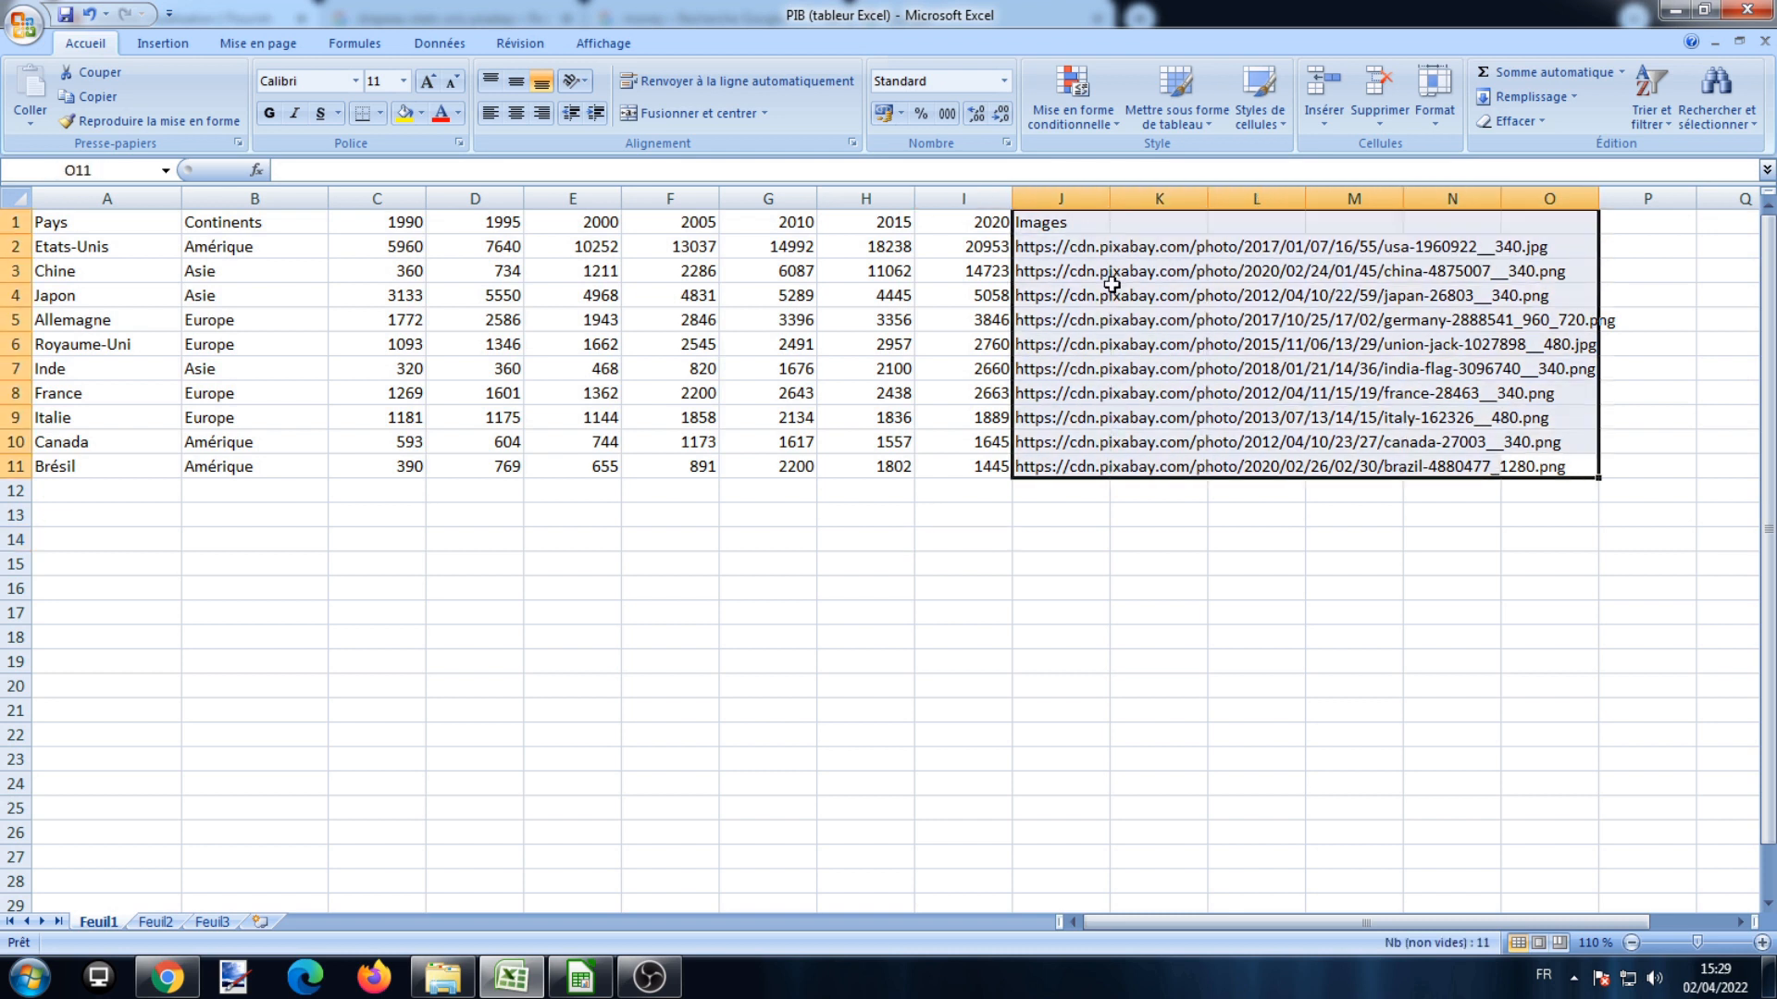
- Copy the image address of the first American flag in the browser's Pixabay image results, and return to the PIB workbook in Excel
{"action": "left_click", "coordinate": [166, 977]}
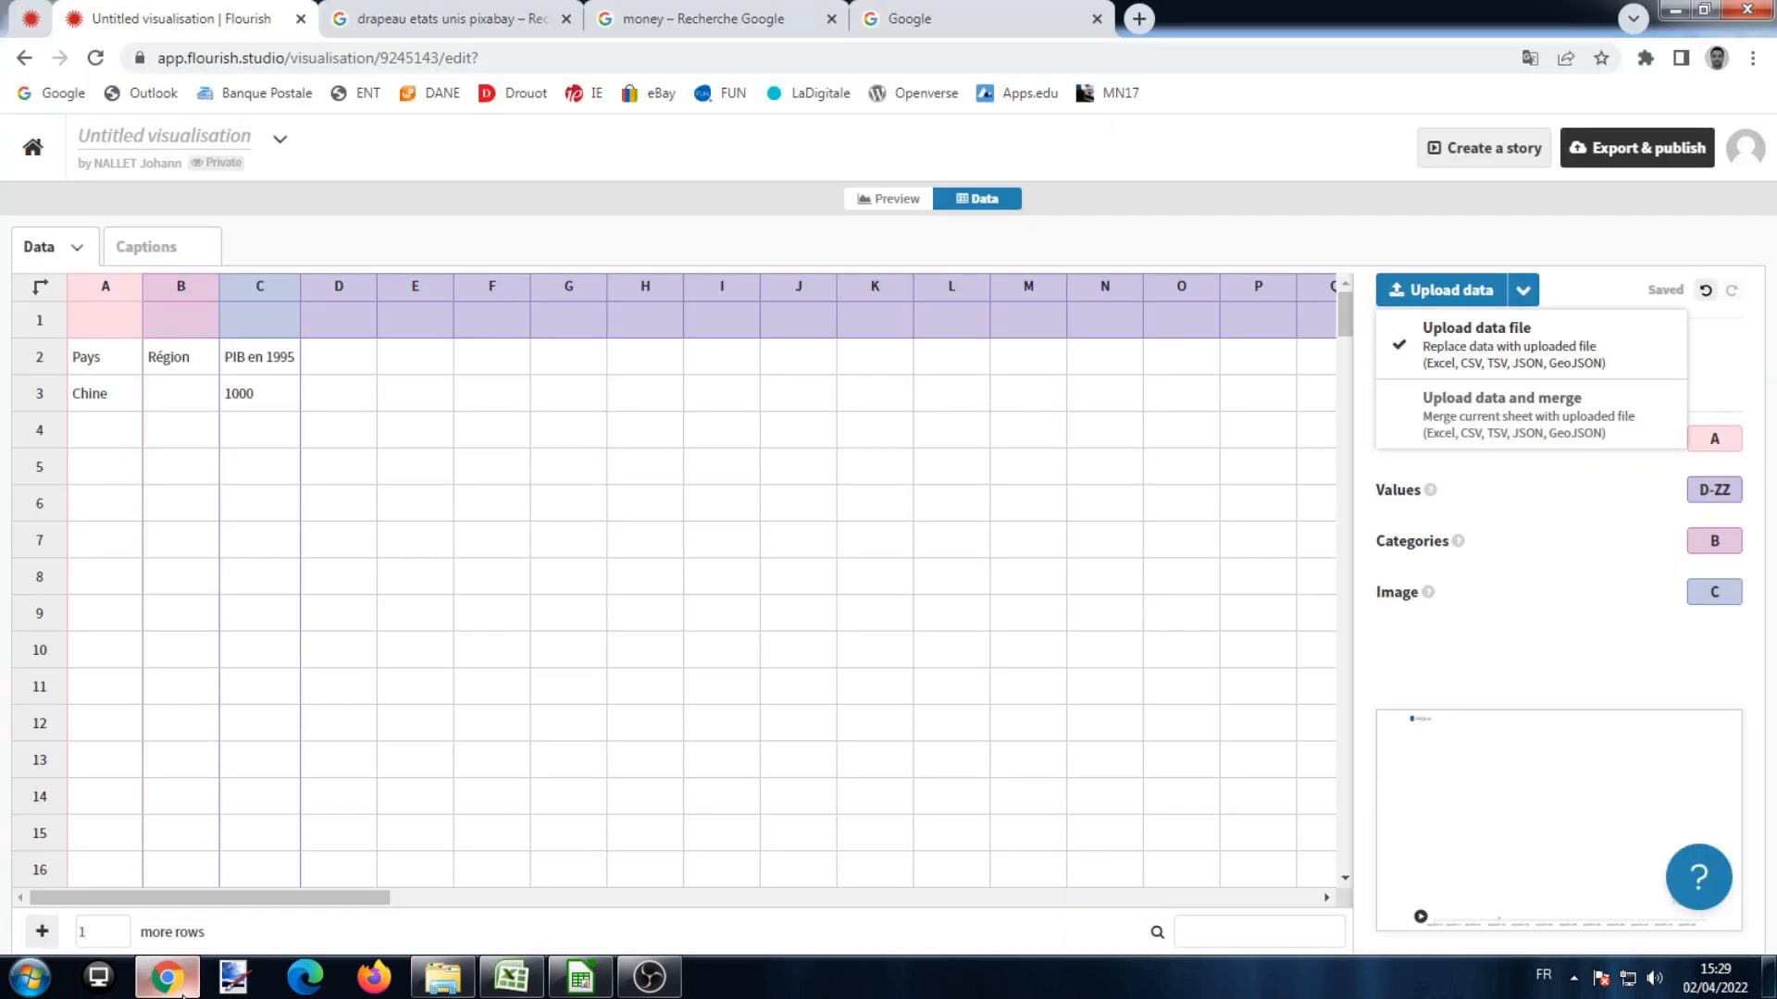
{"action": "left_click", "coordinate": [463, 18]}
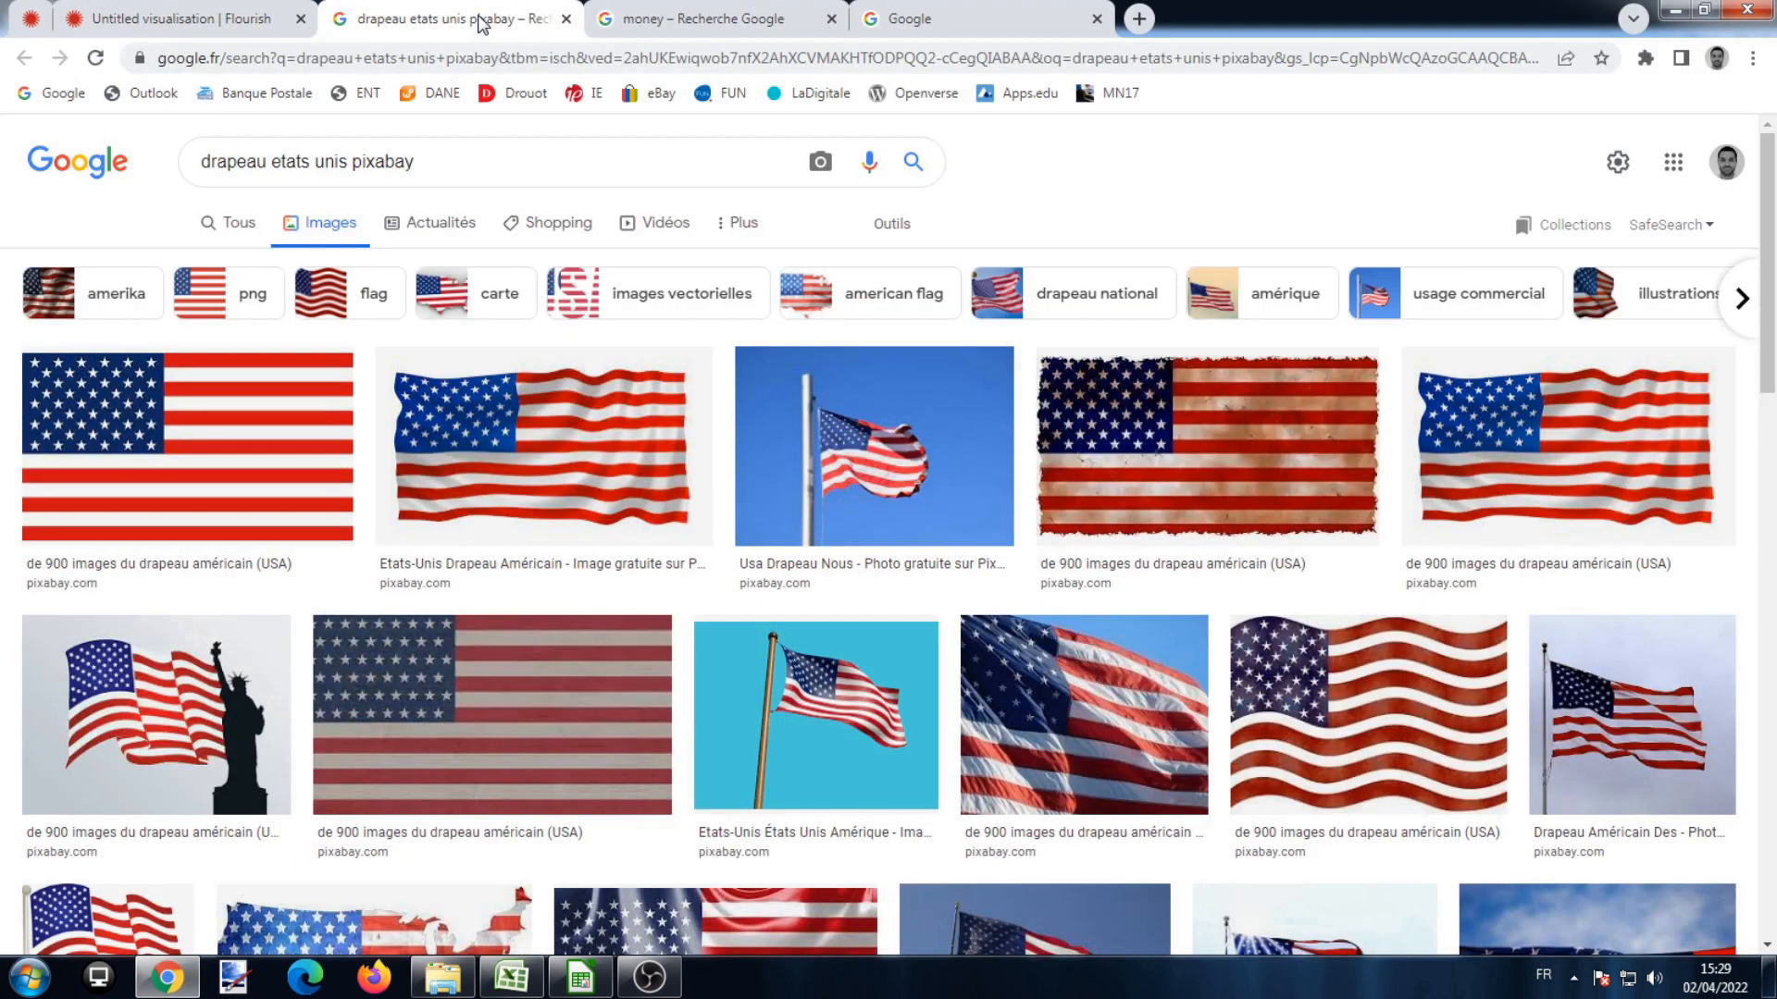
{"action": "left_click", "coordinate": [239, 440]}
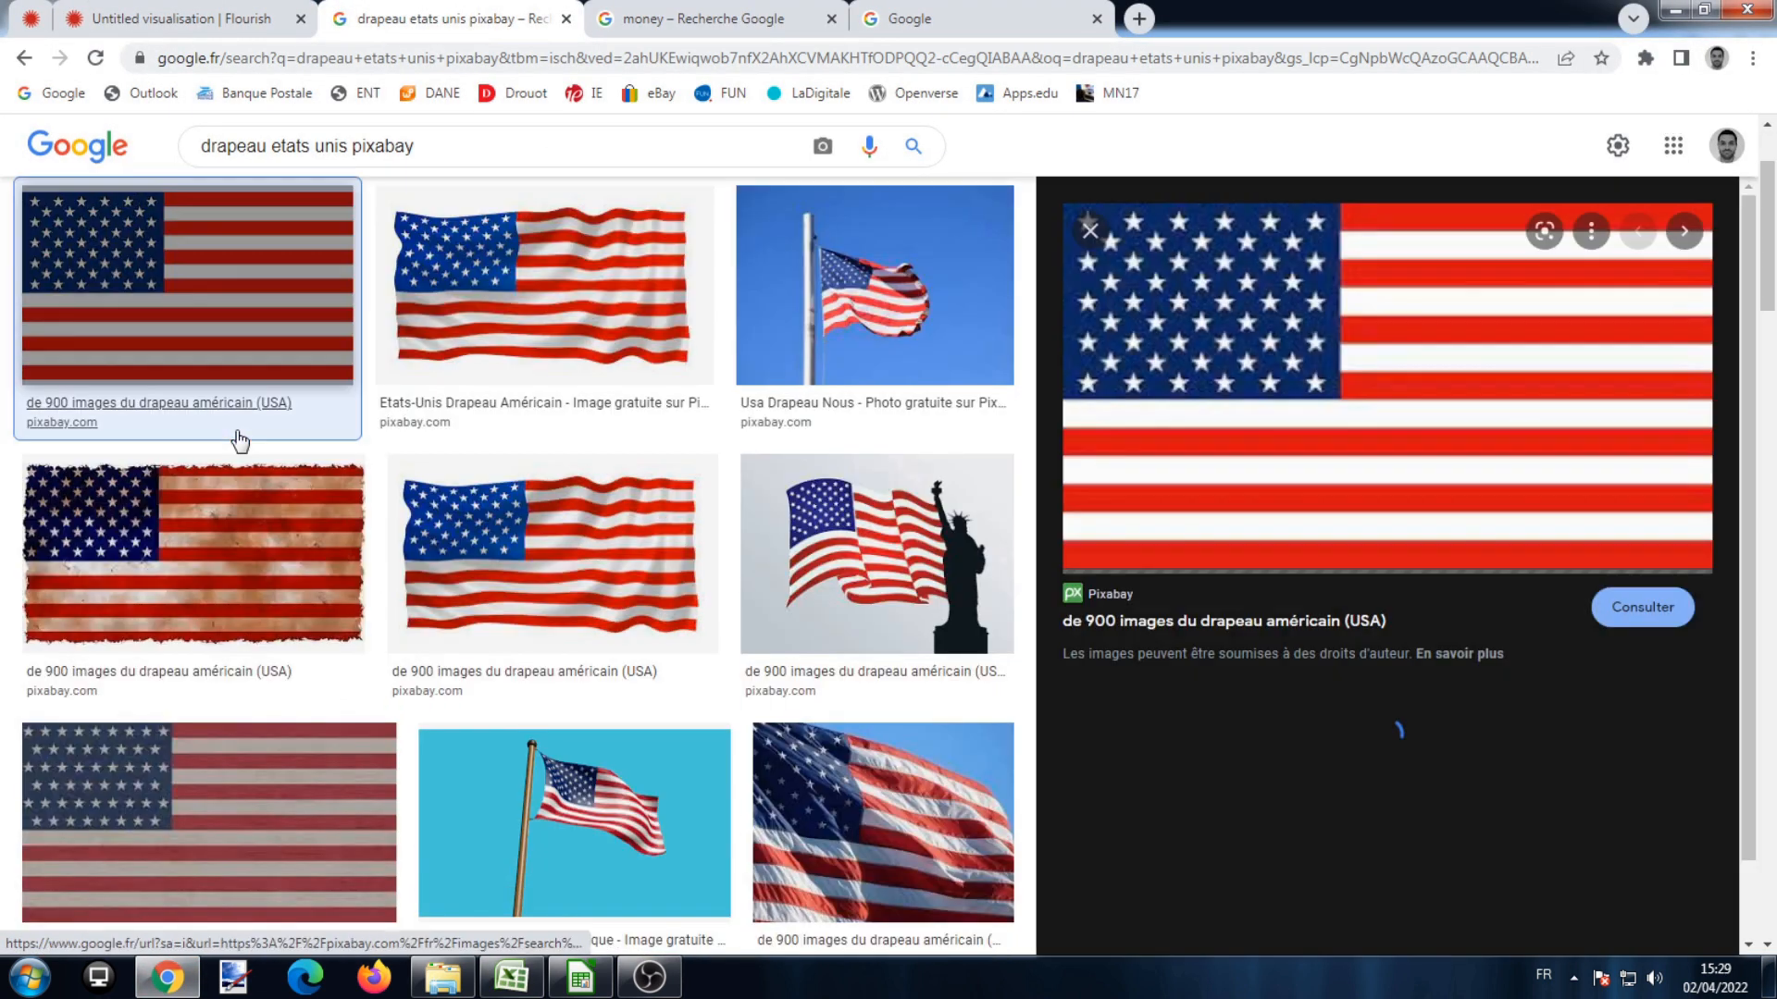
{"action": "right_click", "coordinate": [1306, 398]}
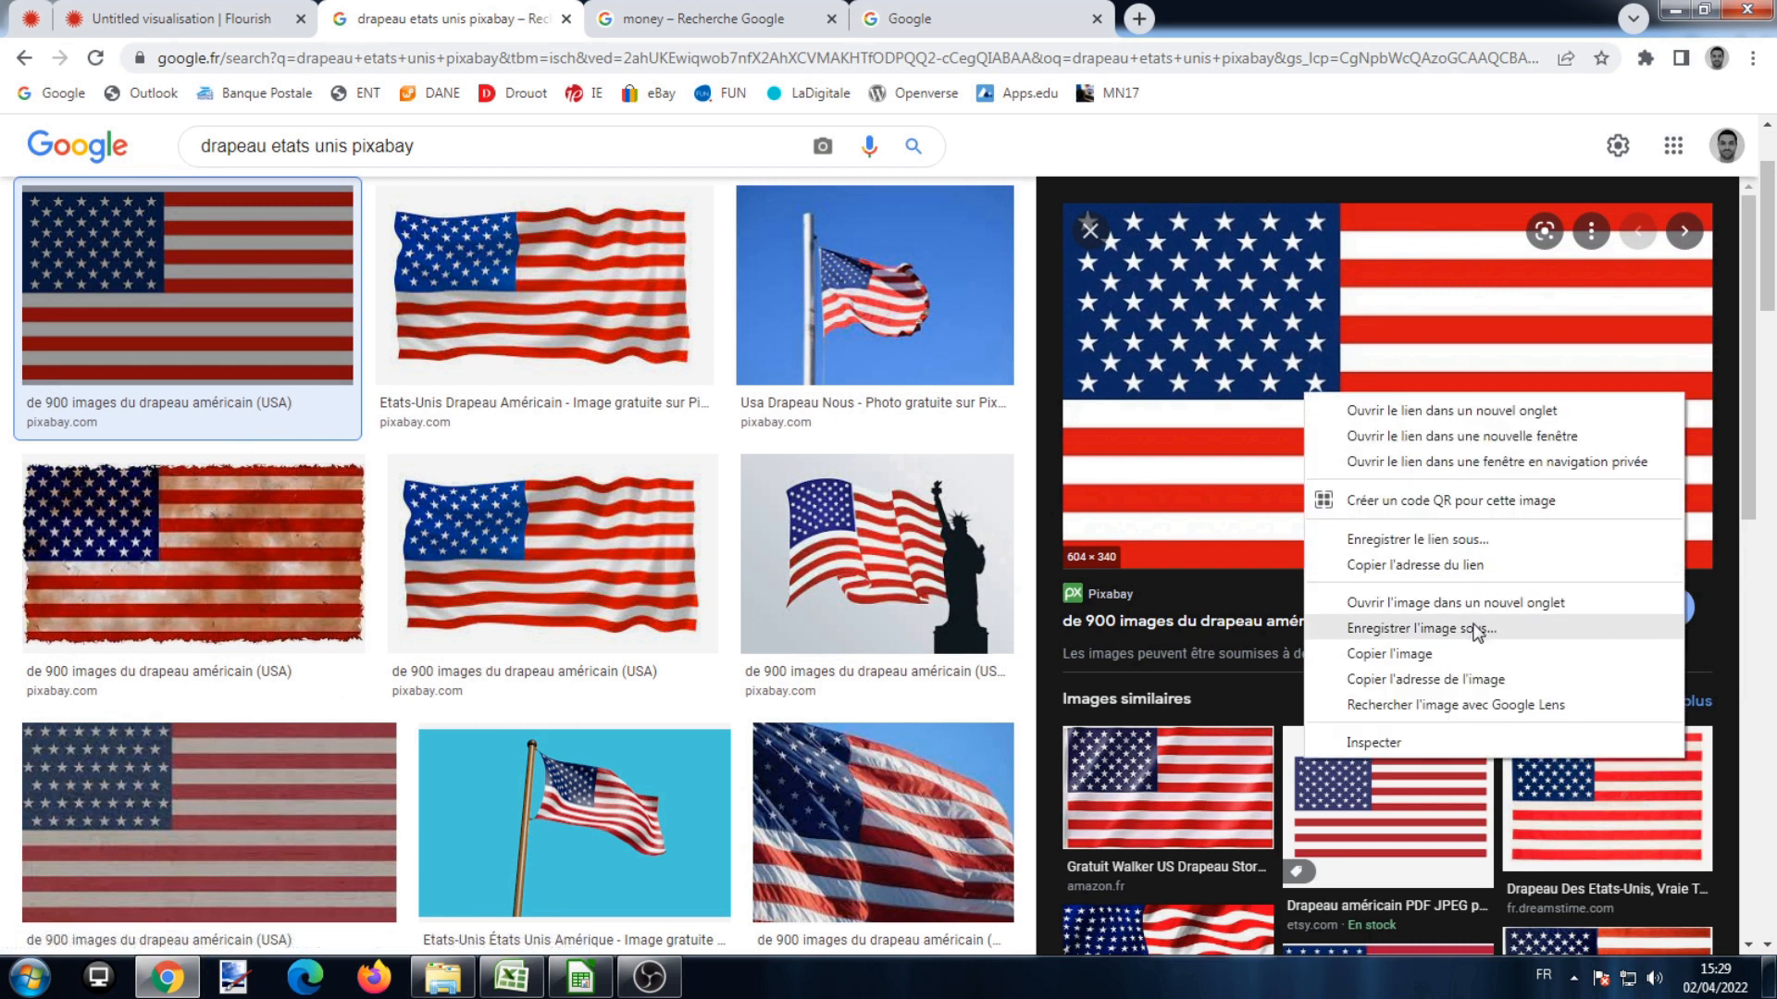
{"action": "left_click", "coordinate": [1469, 681]}
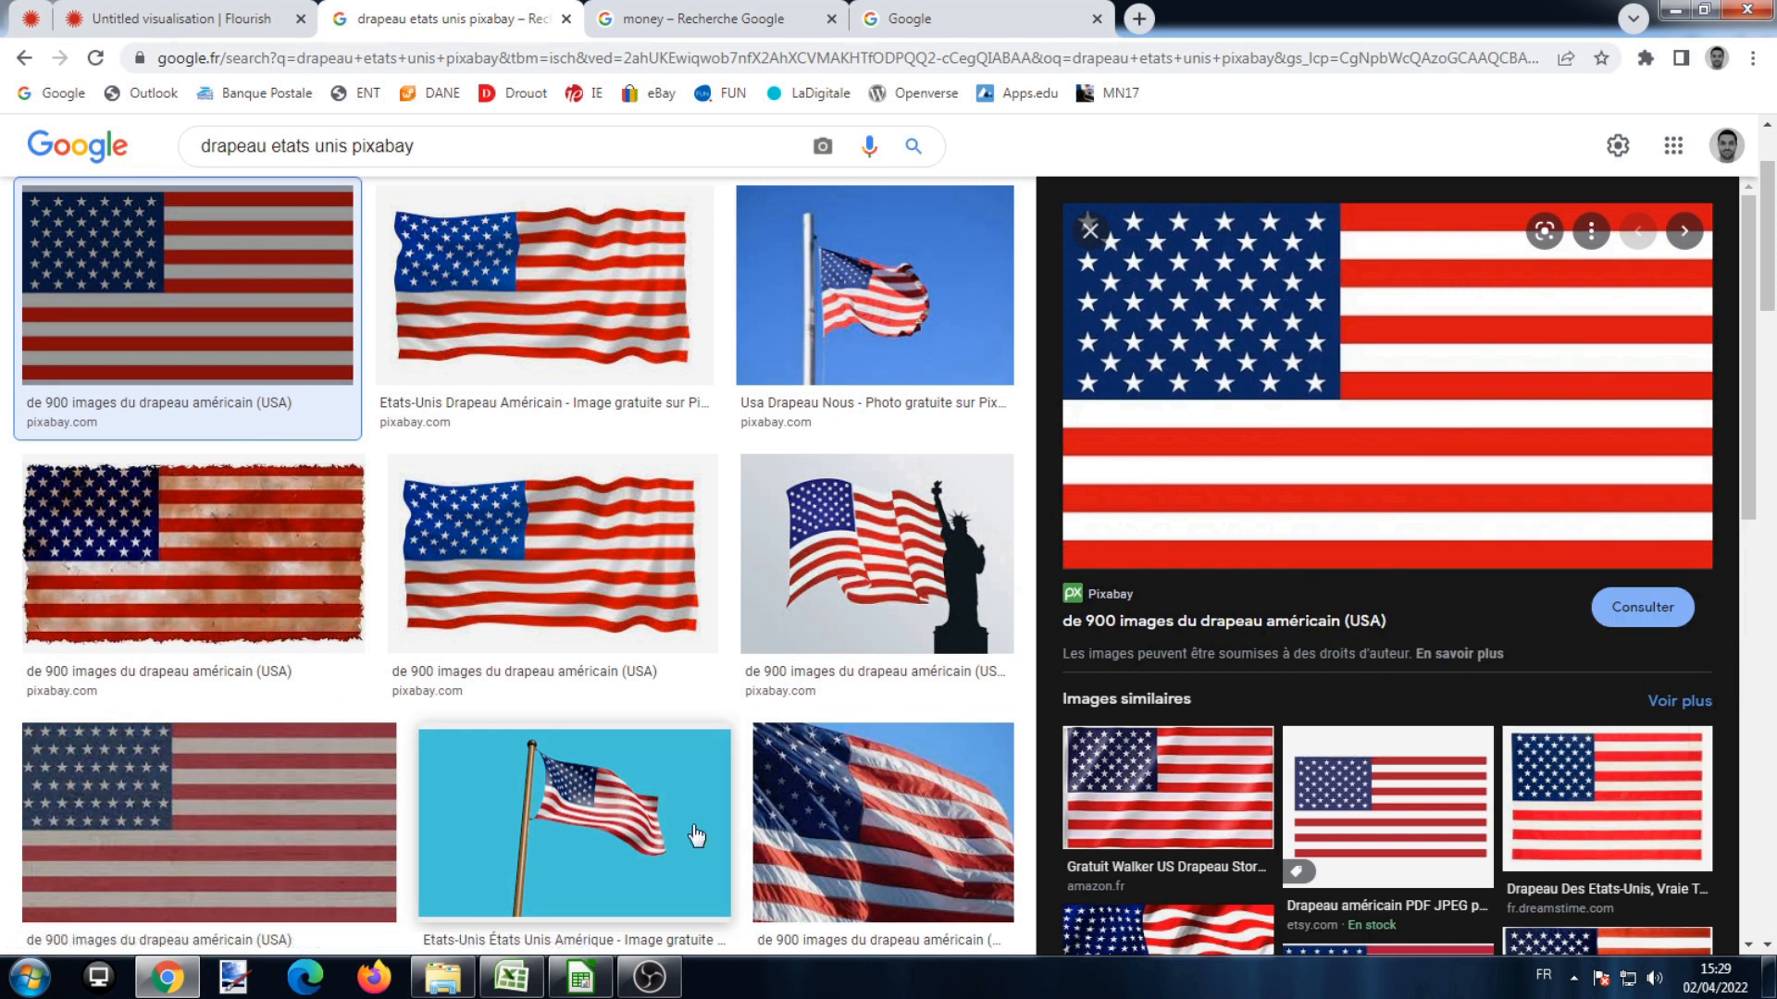
{"action": "left_click", "coordinate": [511, 977]}
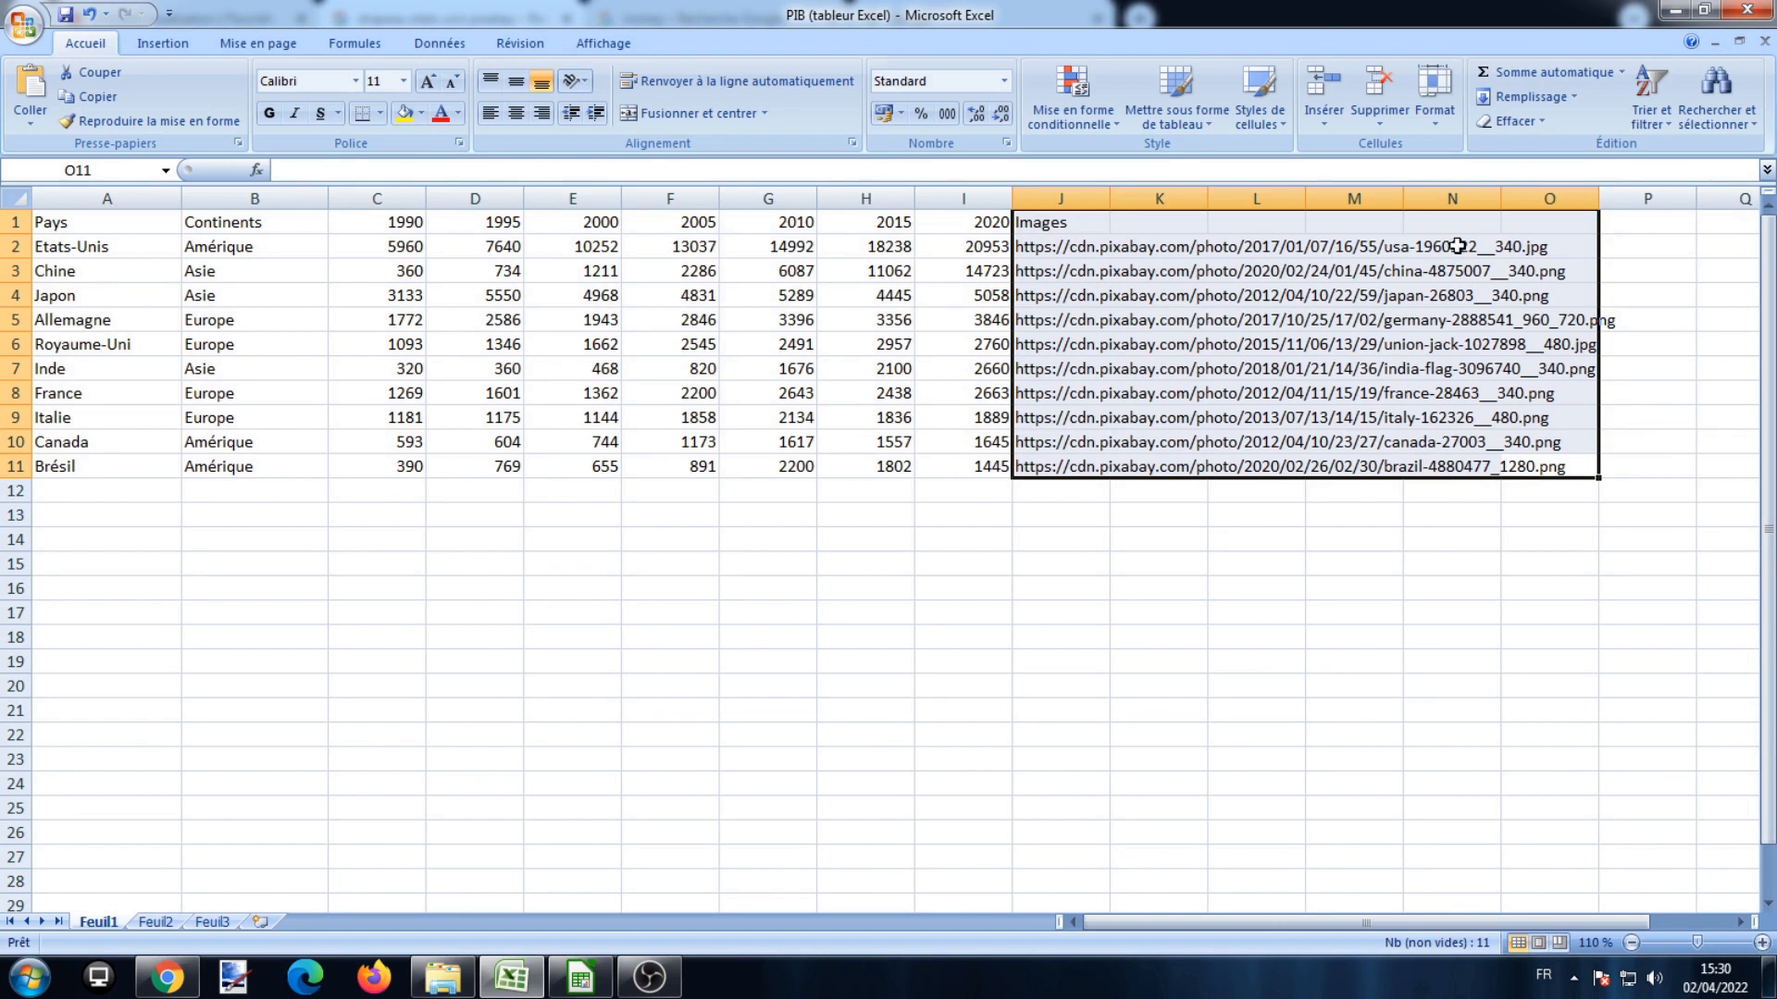
{"action": "left_click", "coordinate": [791, 549]}
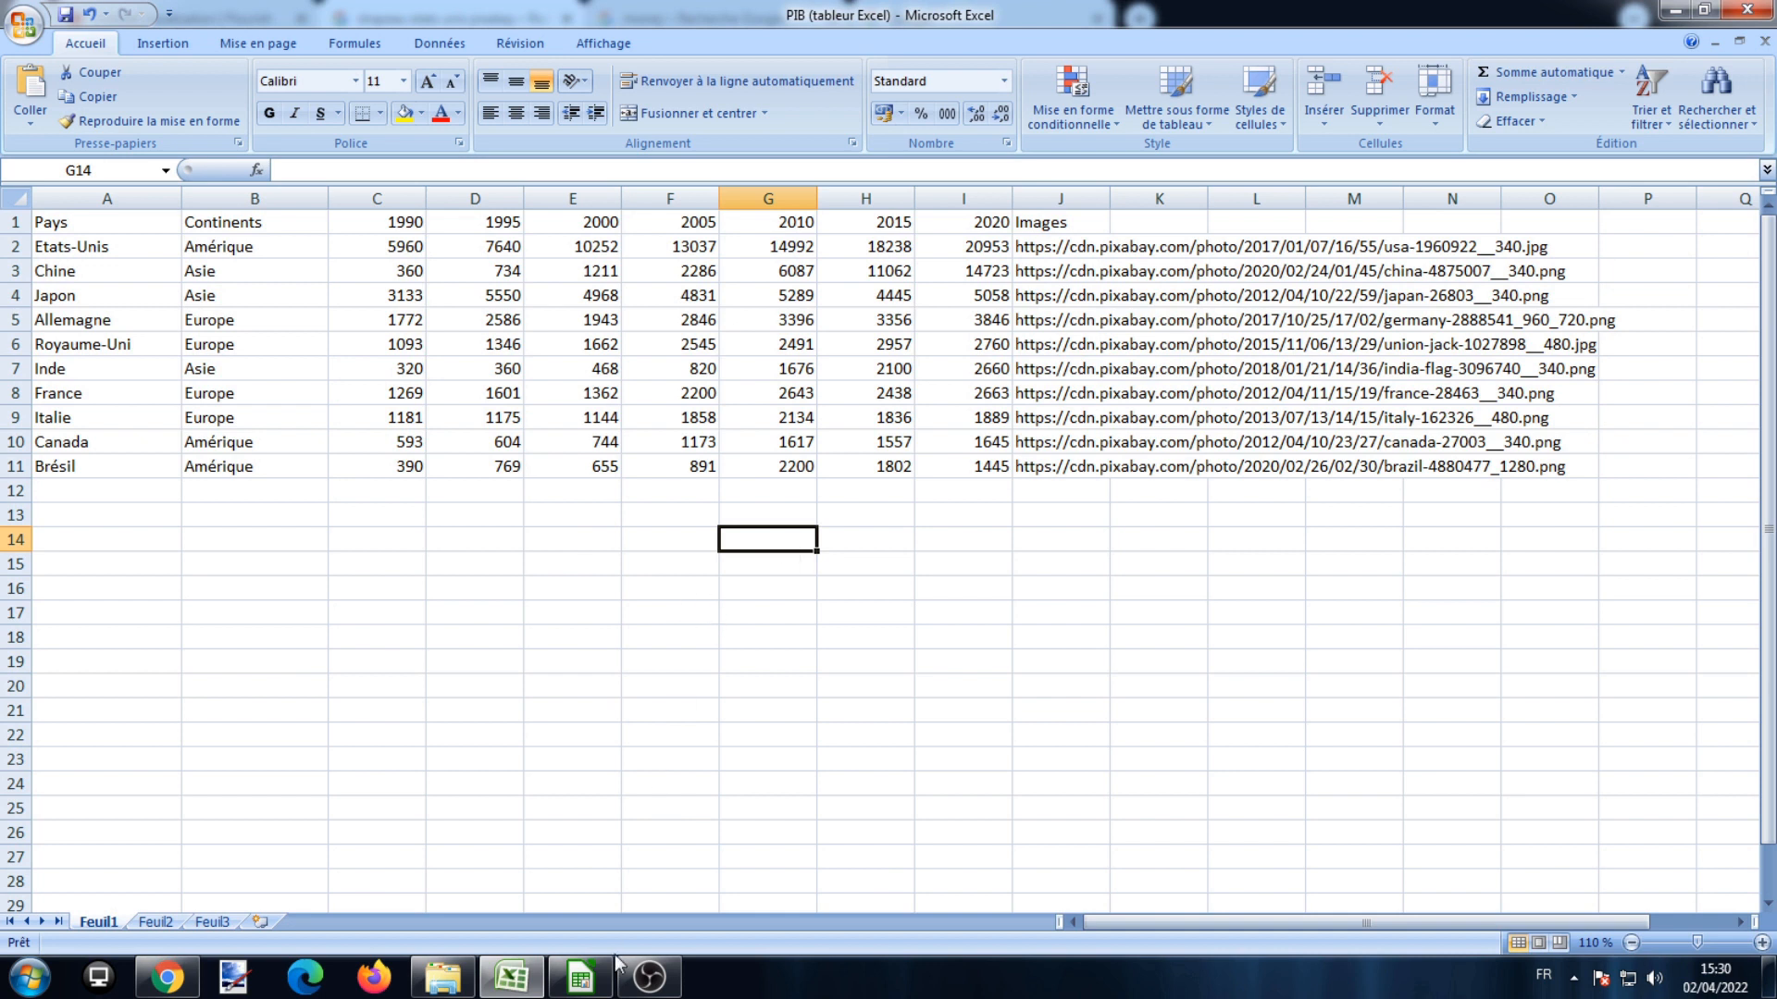
- Switch to LibreOffice Calc and save the PIB spreadsheet as a comma-separated Texte CSV (.csv) file with Windows-1252 encoding in the Données folder
{"action": "left_click", "coordinate": [580, 977]}
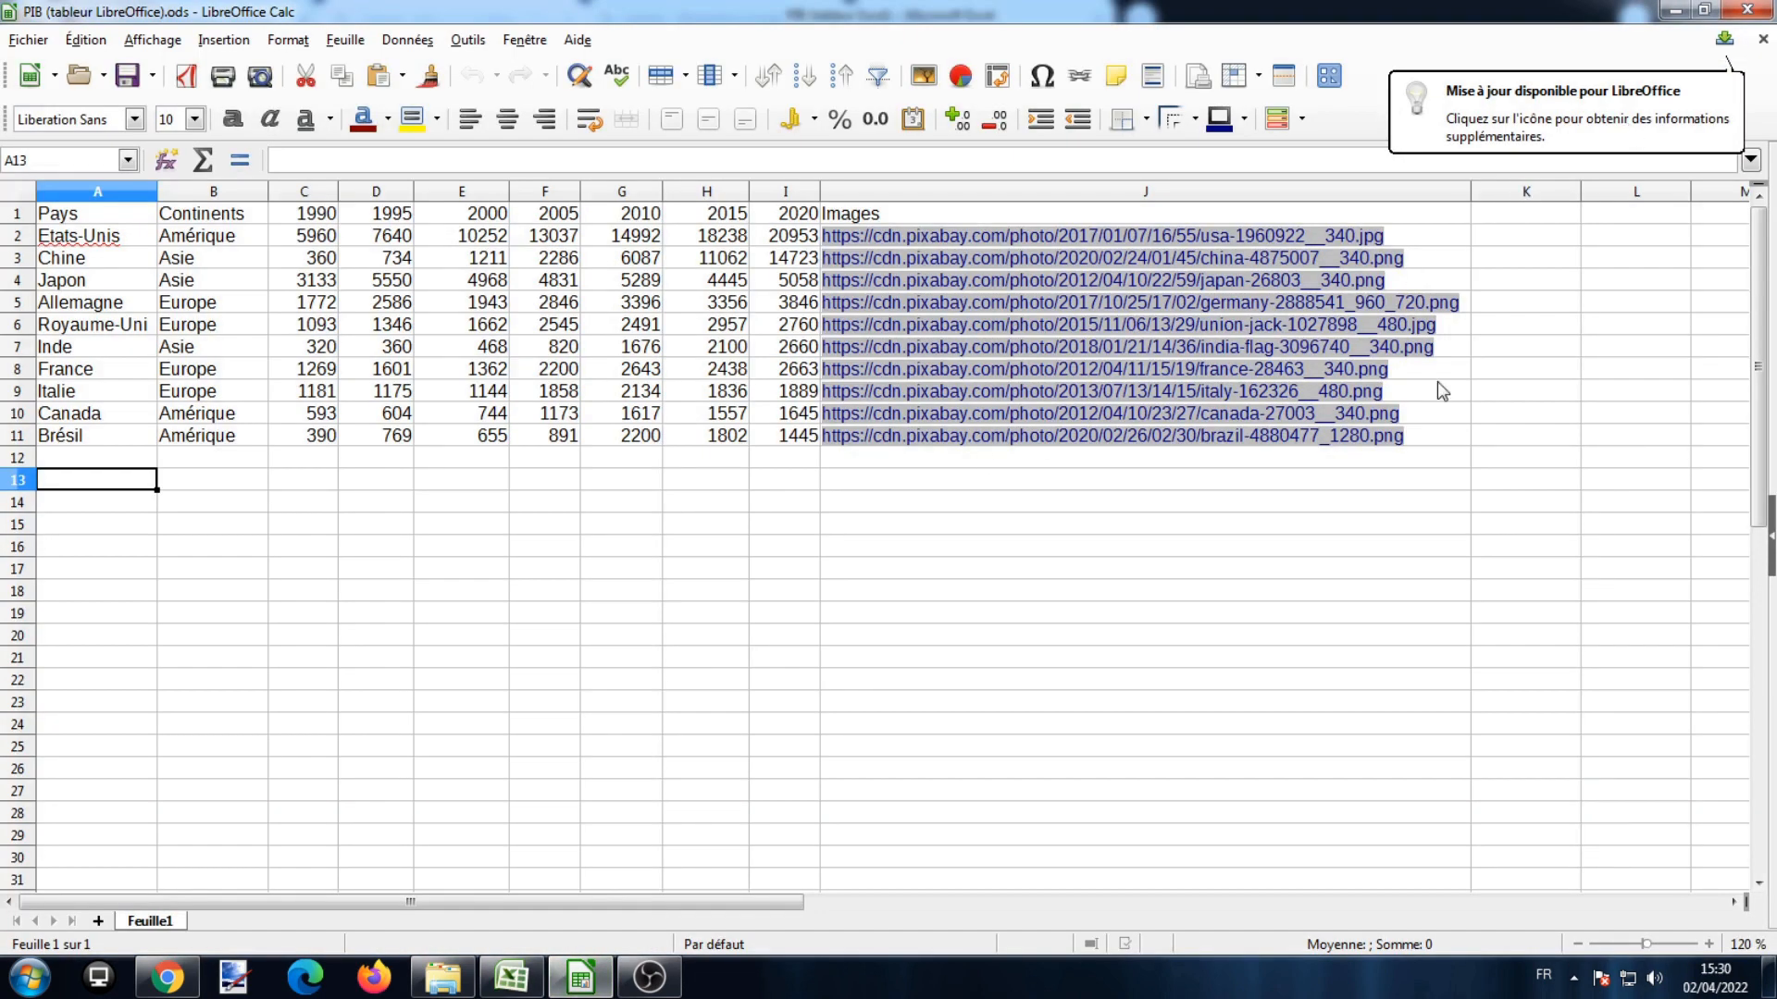
{"action": "left_click", "coordinate": [531, 524]}
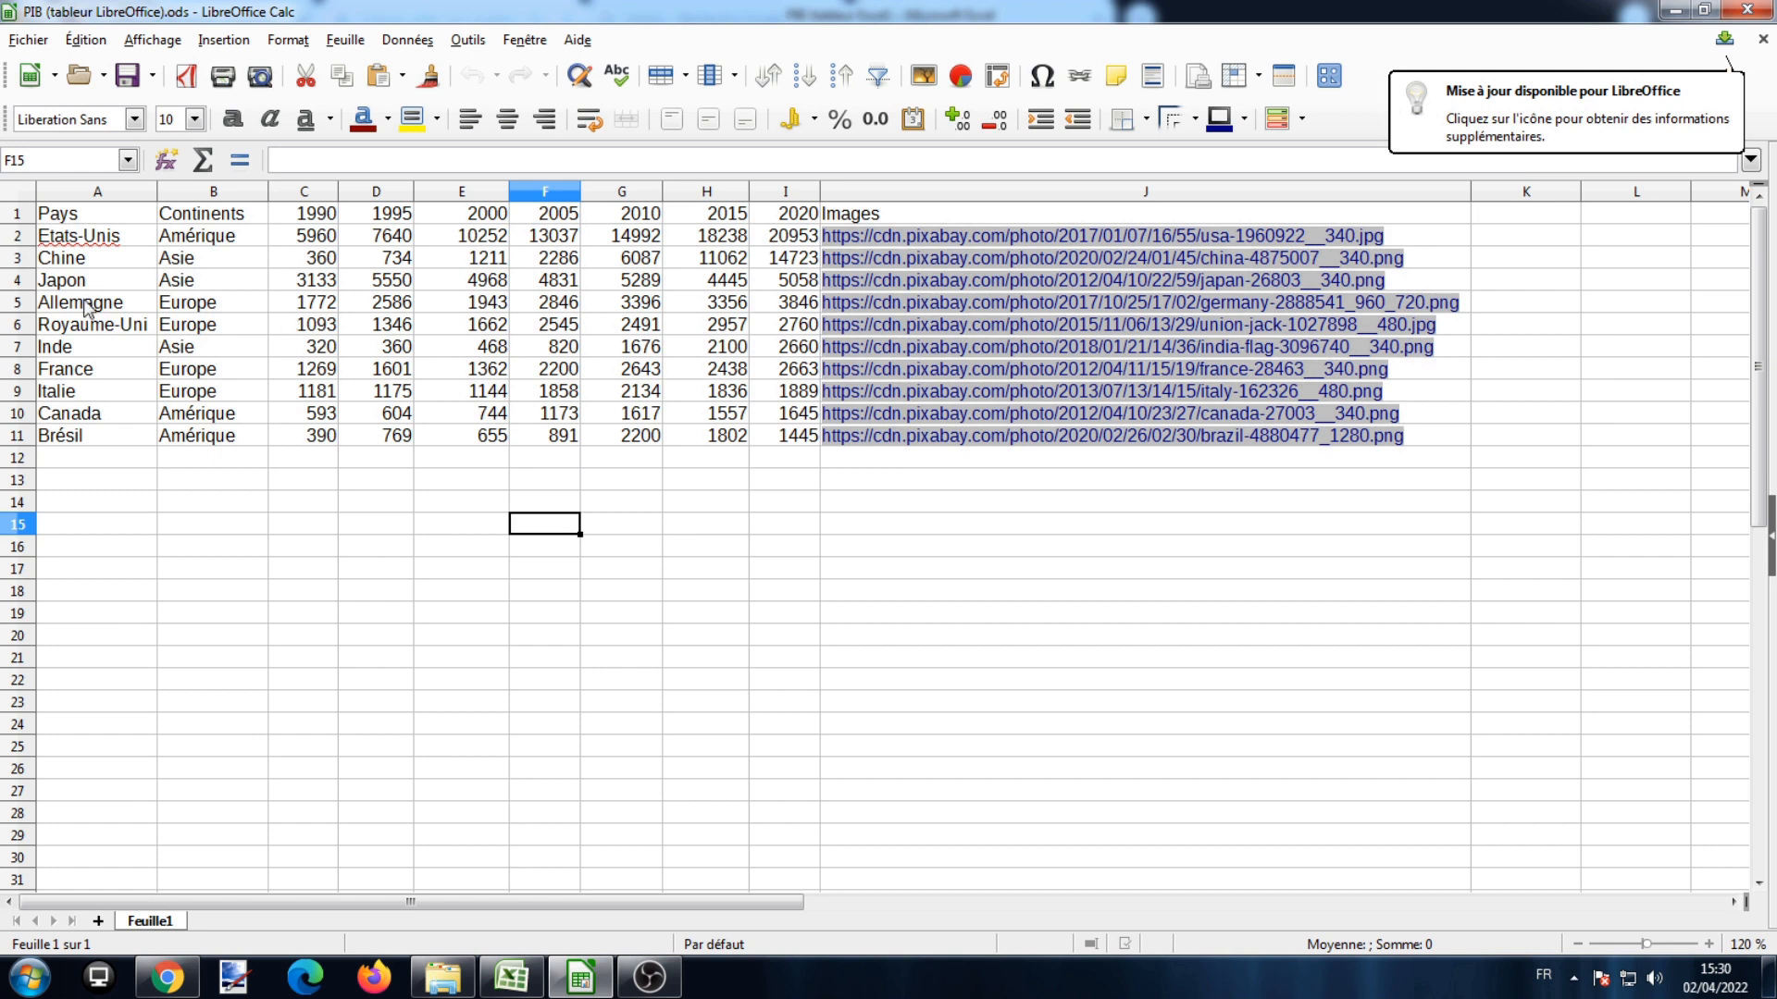
{"action": "left_click", "coordinate": [28, 40]}
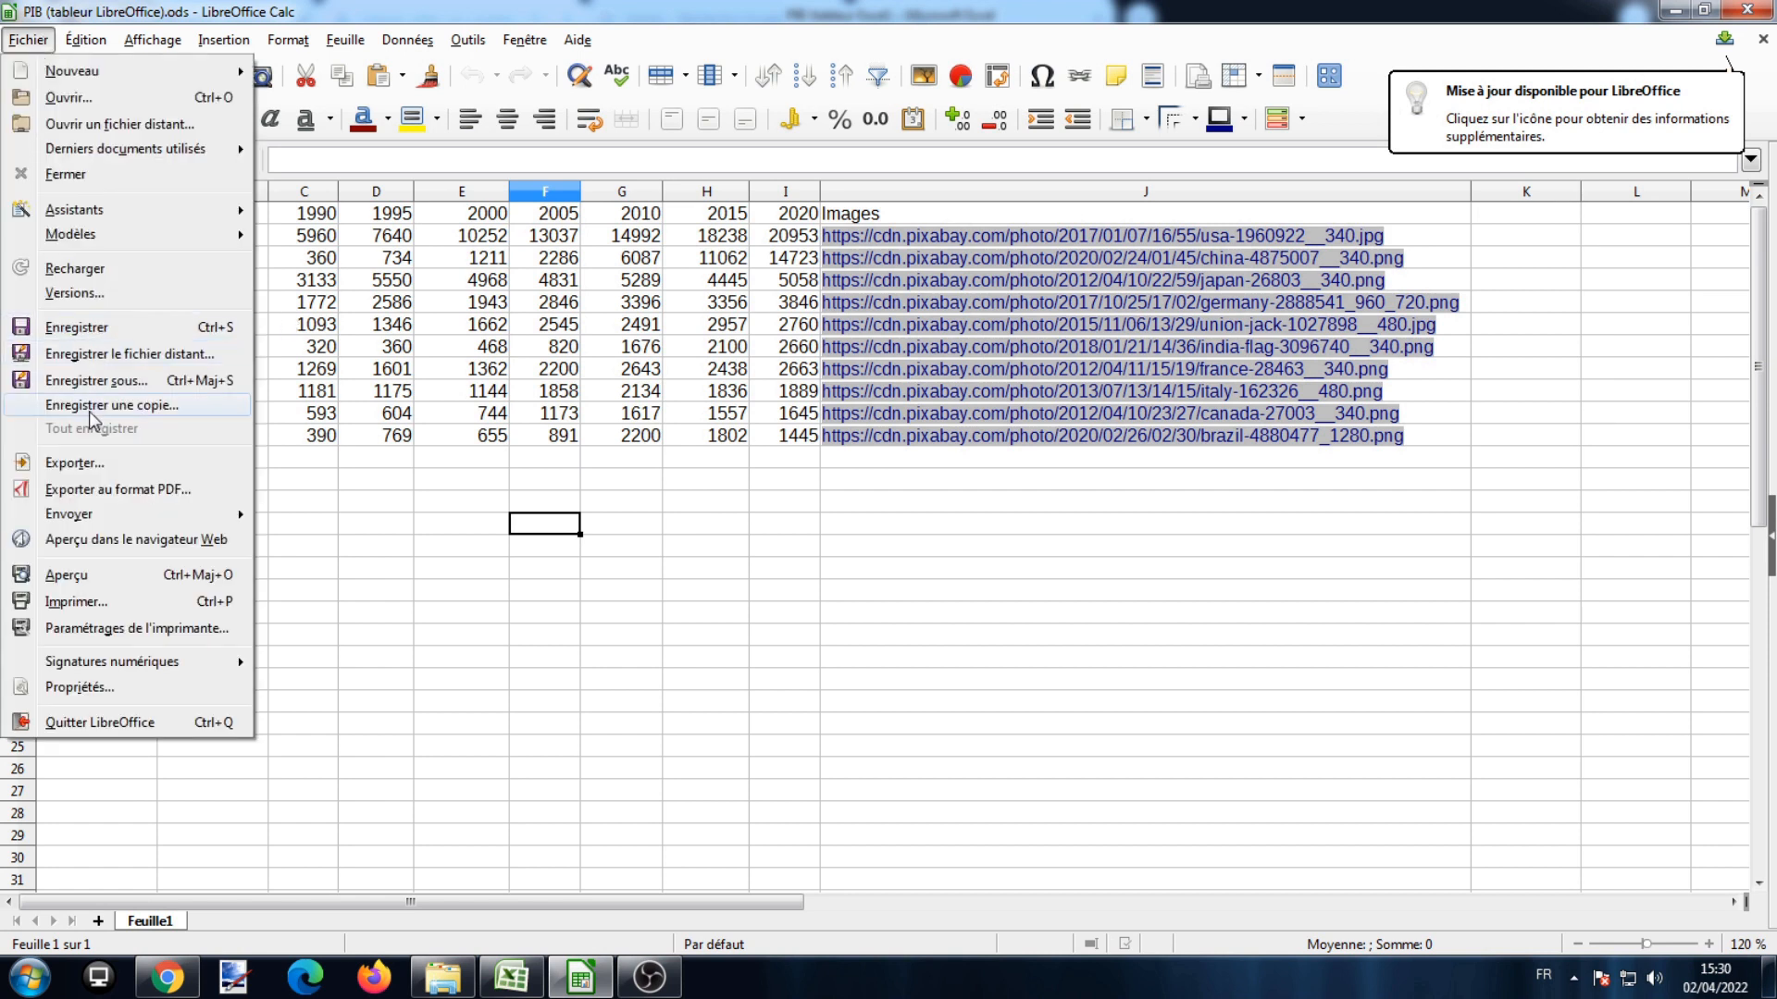
{"action": "left_click", "coordinate": [96, 381]}
{"action": "left_click", "coordinate": [402, 506]}
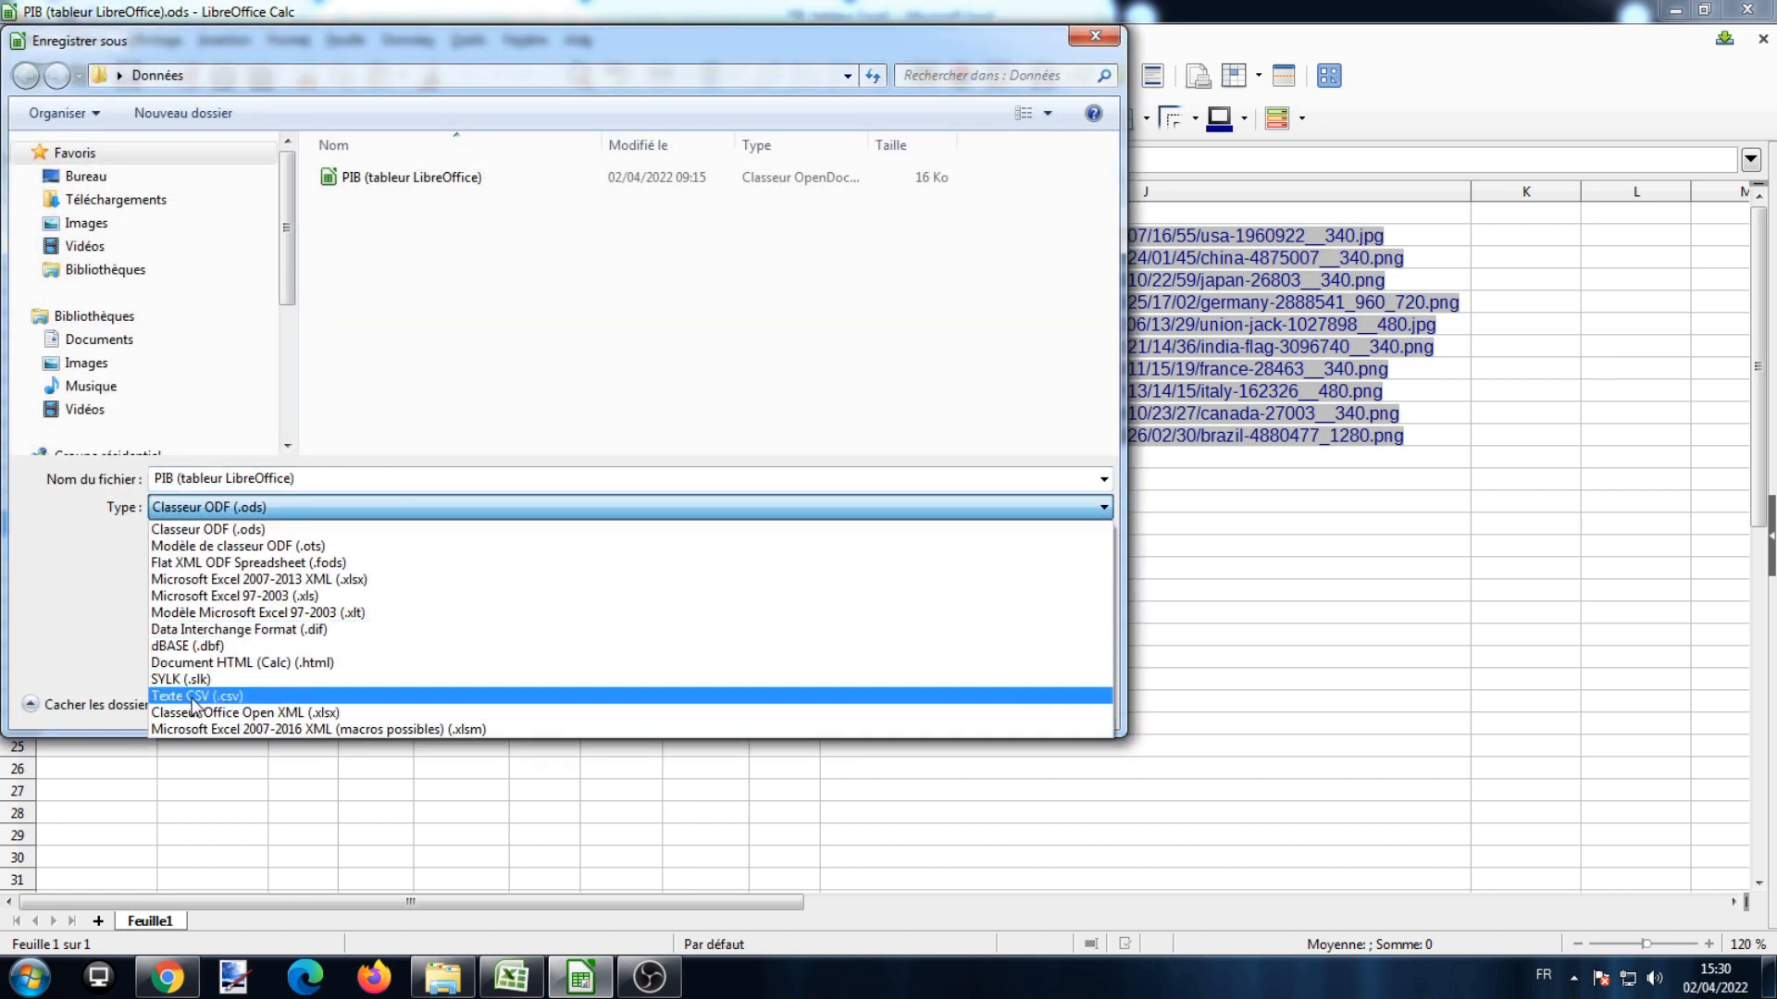
{"action": "left_click", "coordinate": [196, 696]}
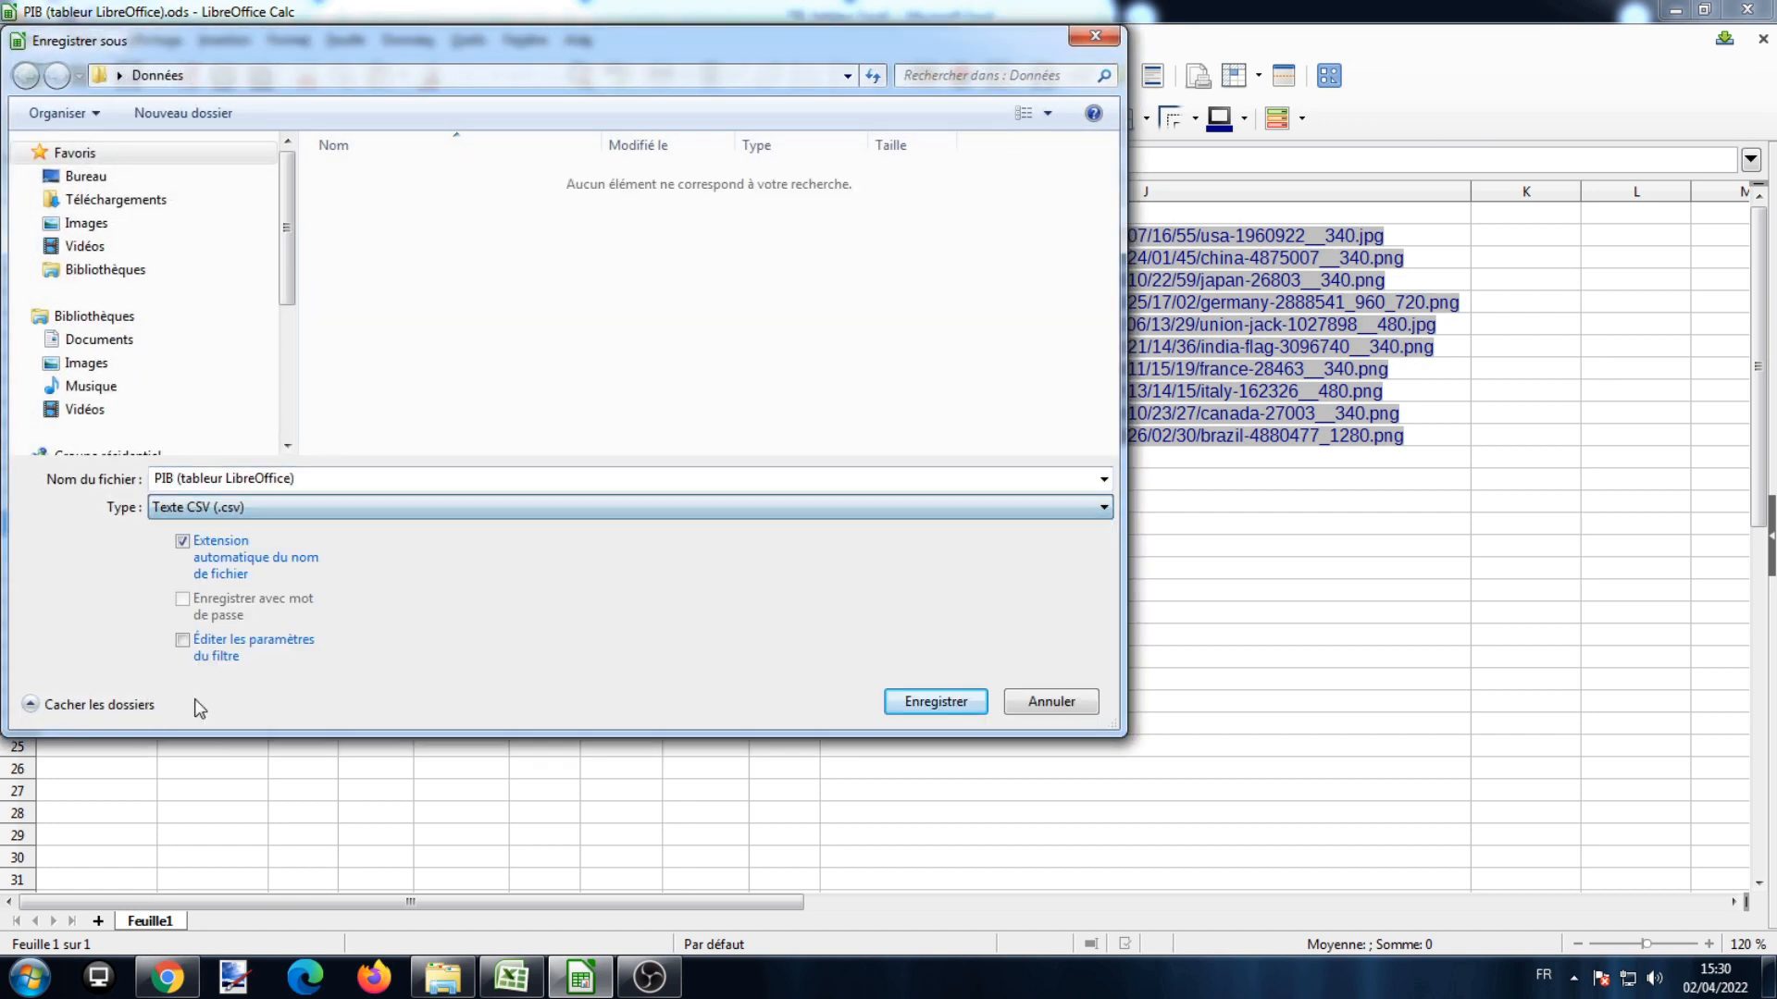
{"action": "left_click", "coordinate": [932, 710]}
{"action": "left_click", "coordinate": [953, 569]}
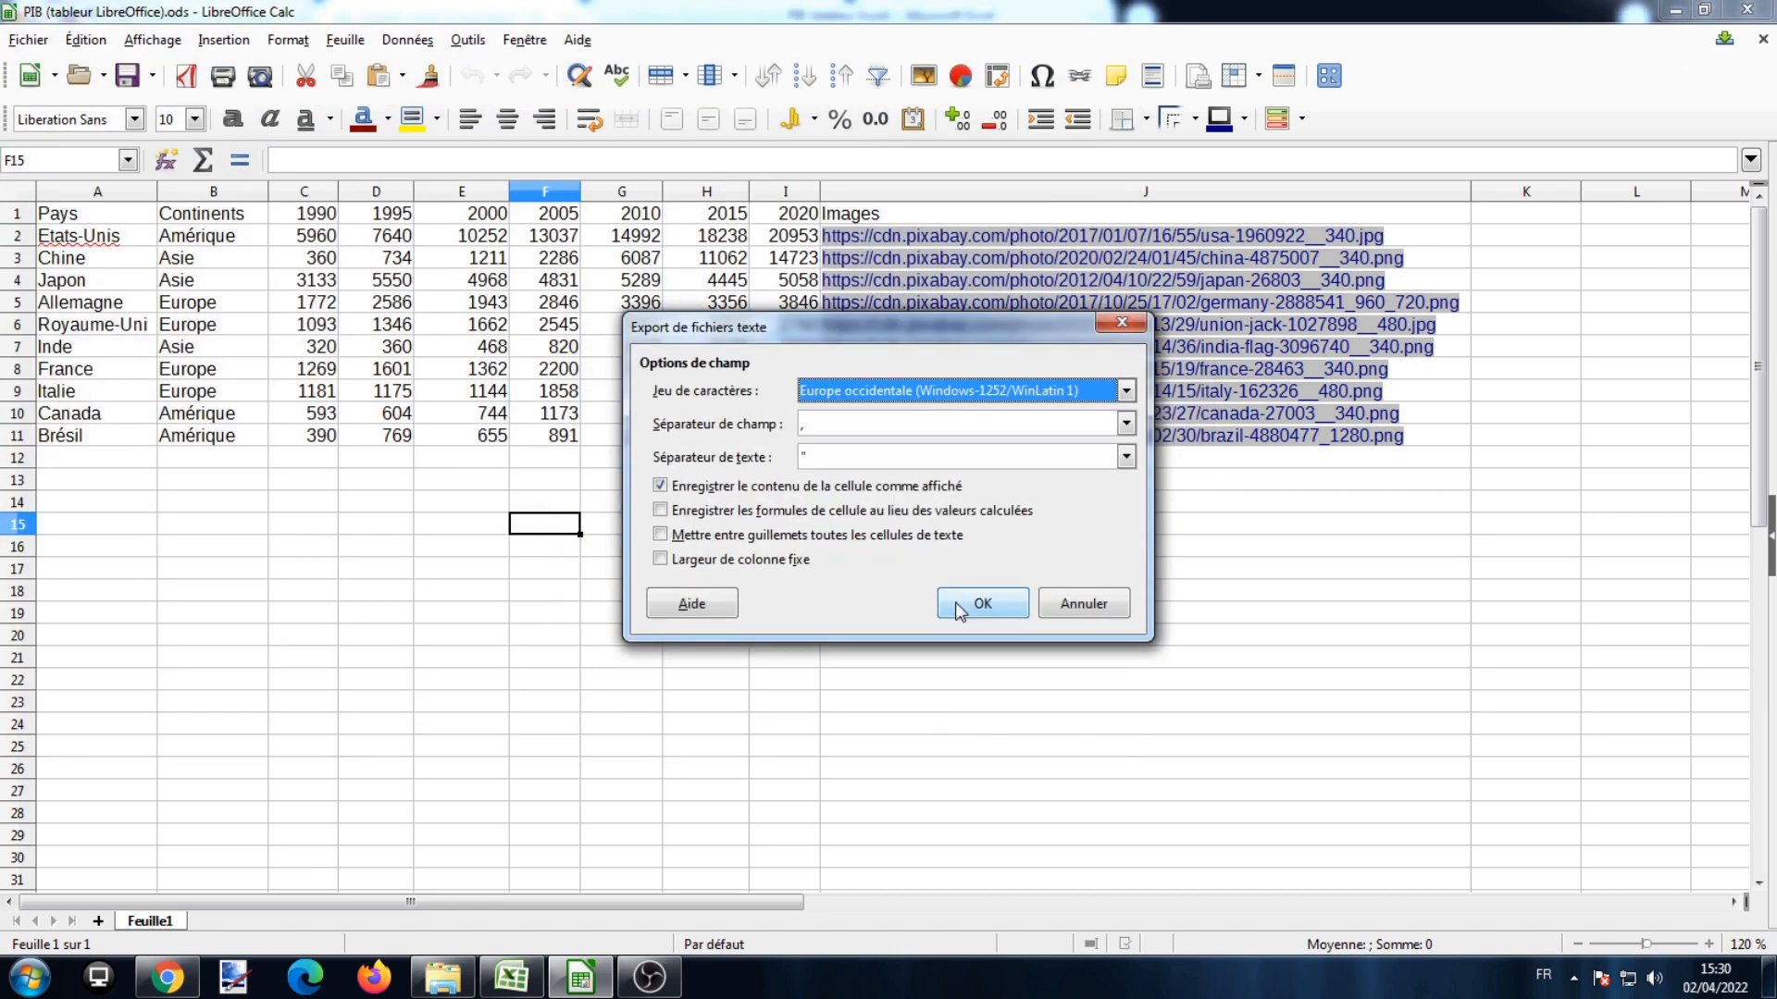
{"action": "left_click", "coordinate": [960, 613]}
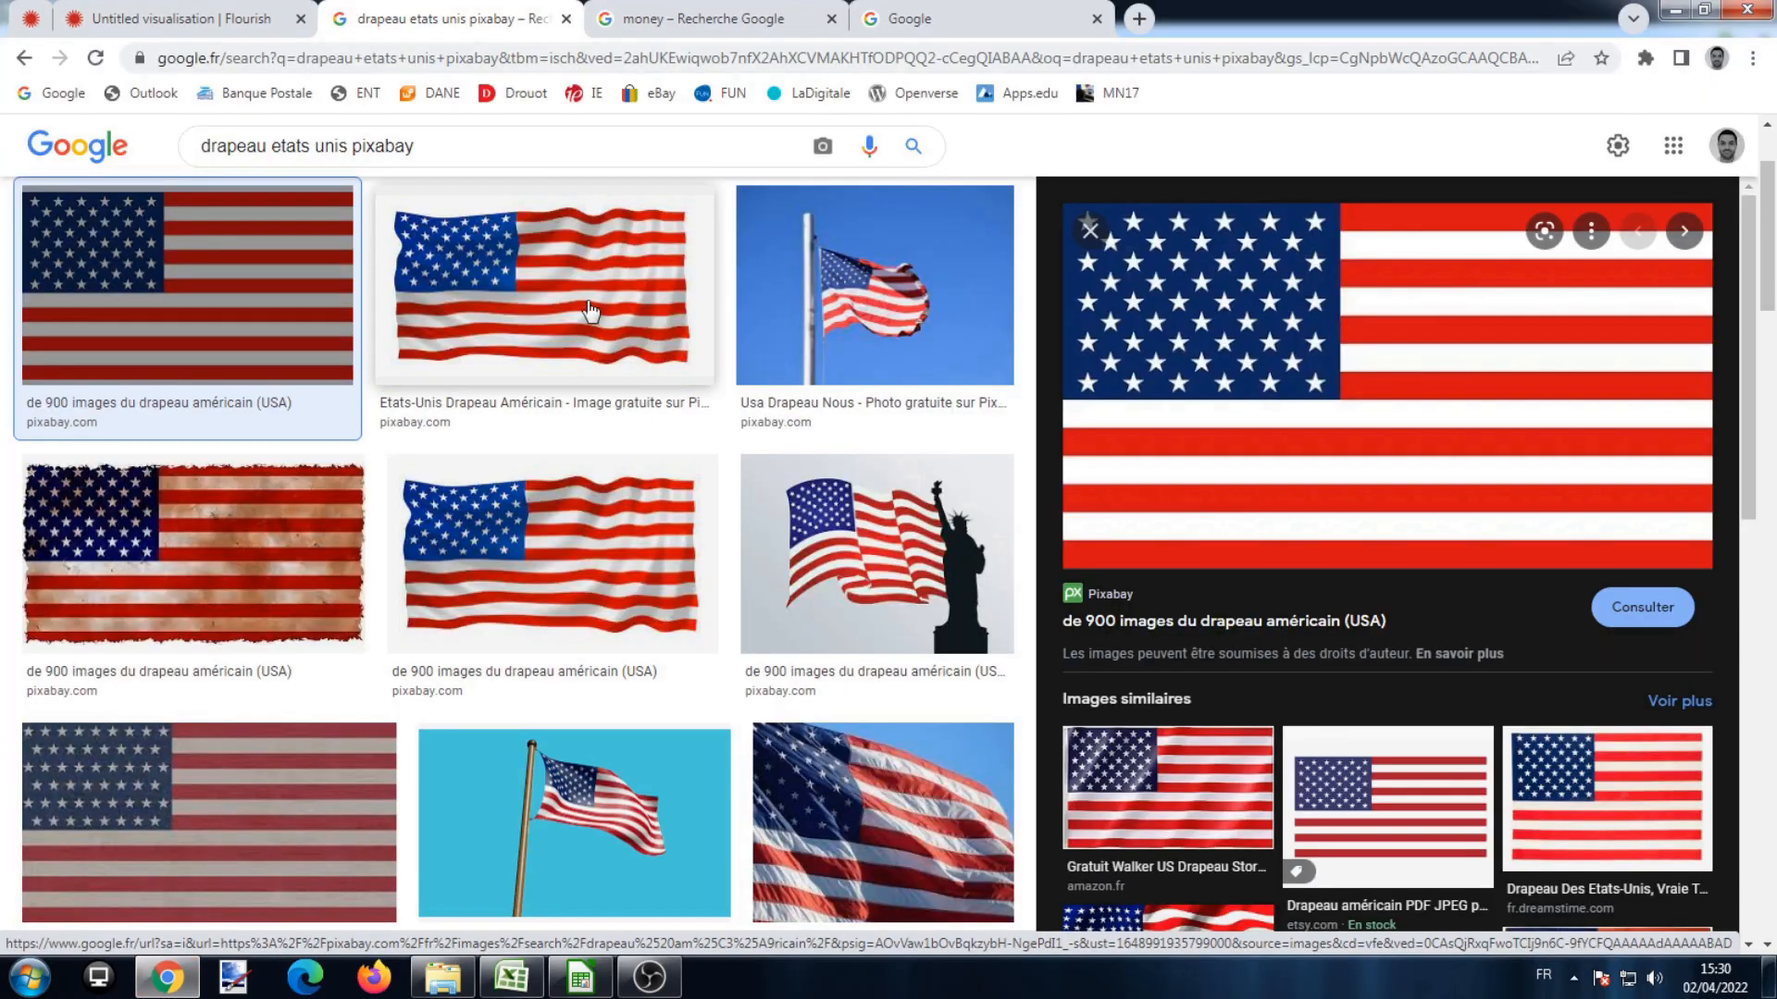
- Switch to Flourish and replace the Data sheet's contents with the uploaded PIB (tableur Excel) workbook
{"action": "left_click", "coordinate": [148, 19]}
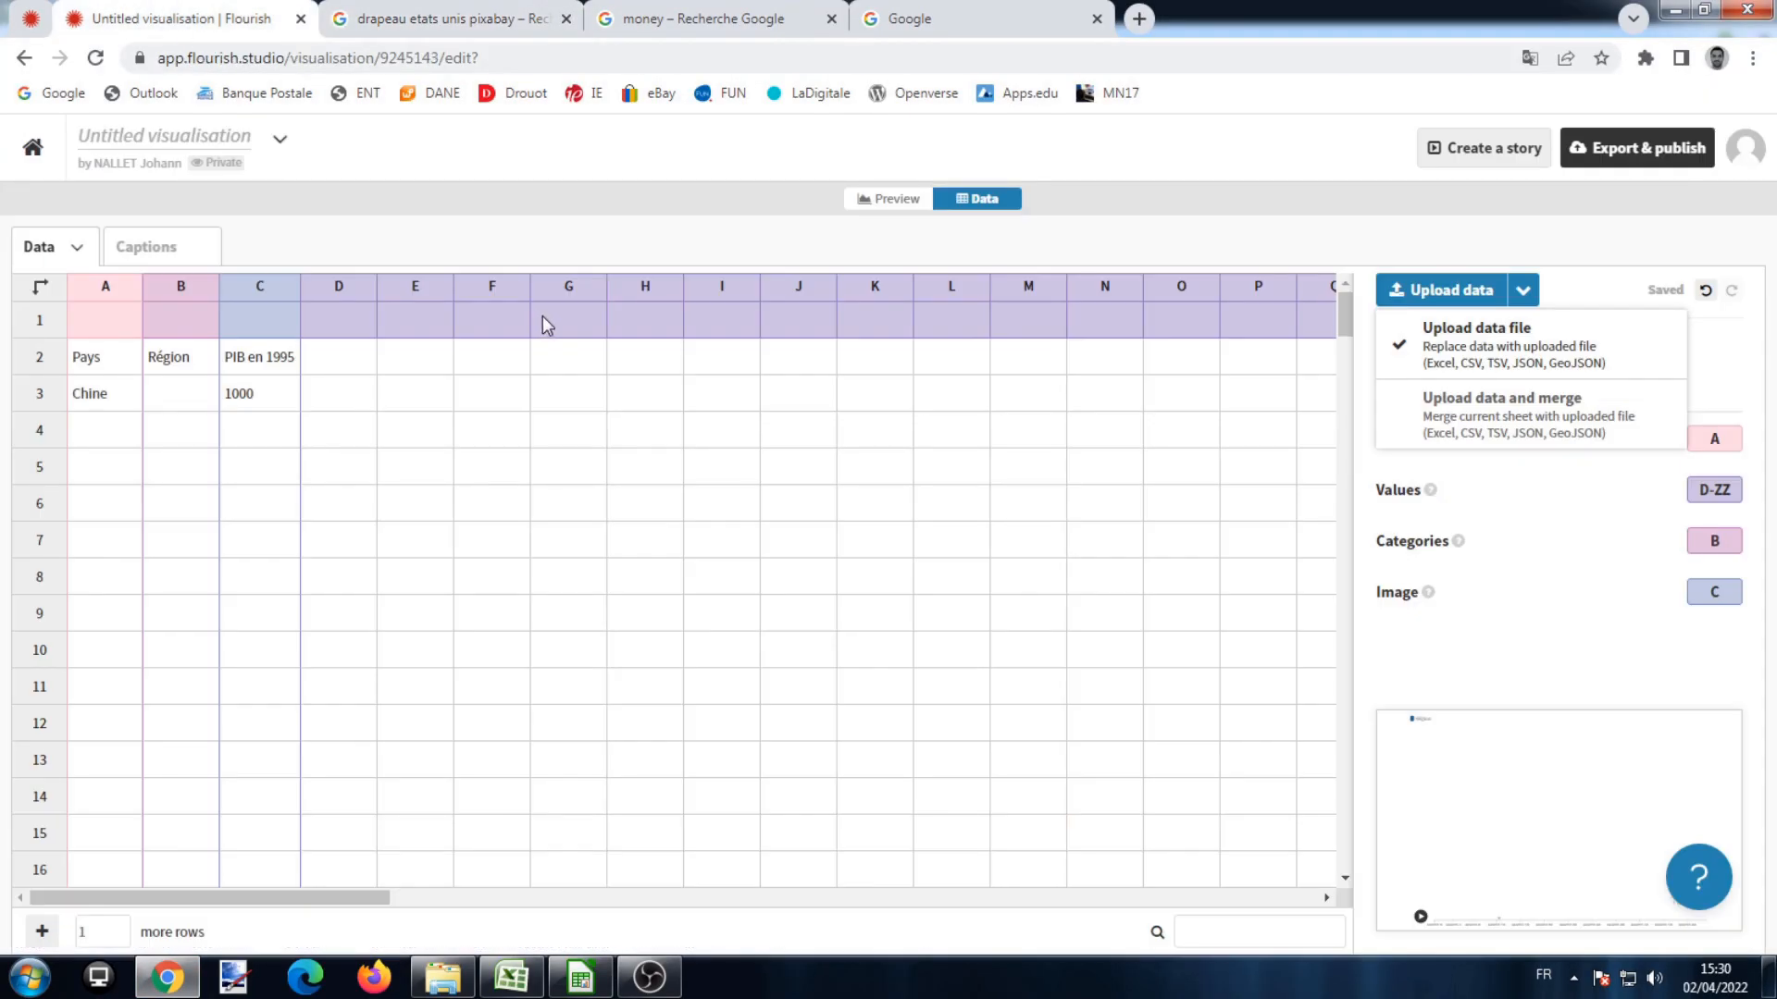
{"action": "left_click", "coordinate": [1600, 269]}
{"action": "left_click", "coordinate": [1455, 296]}
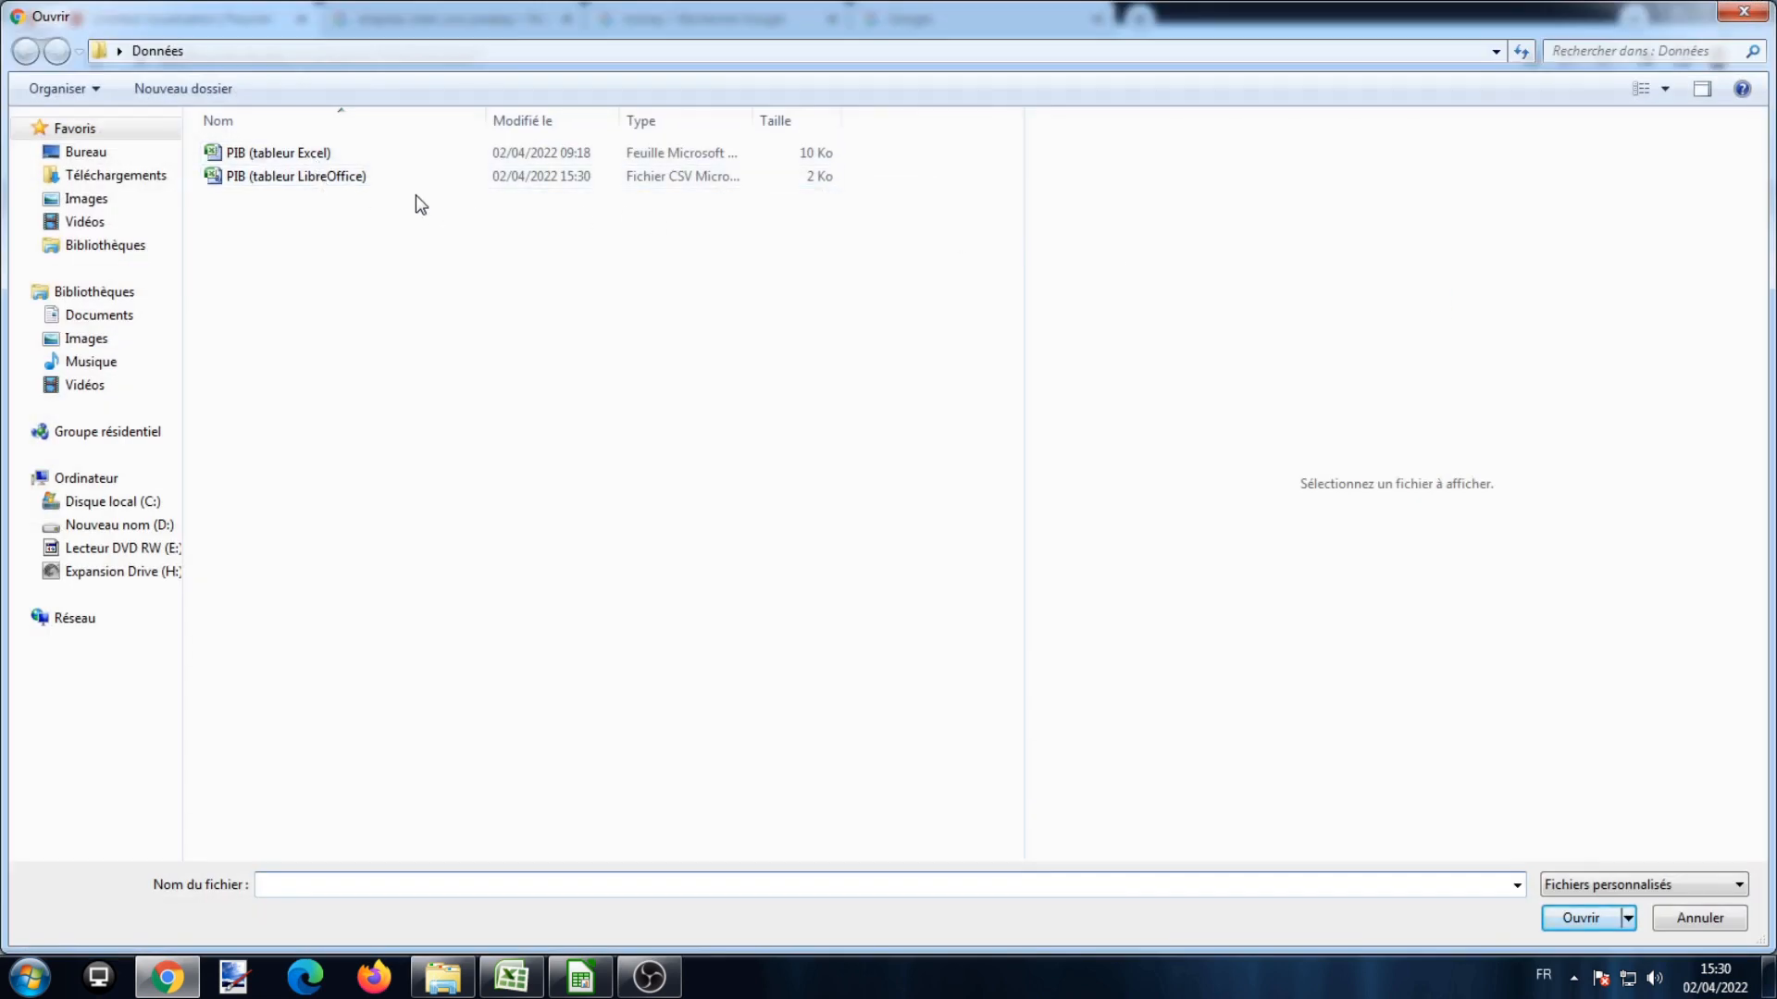
{"action": "left_click", "coordinate": [345, 179]}
{"action": "left_click", "coordinate": [317, 153]}
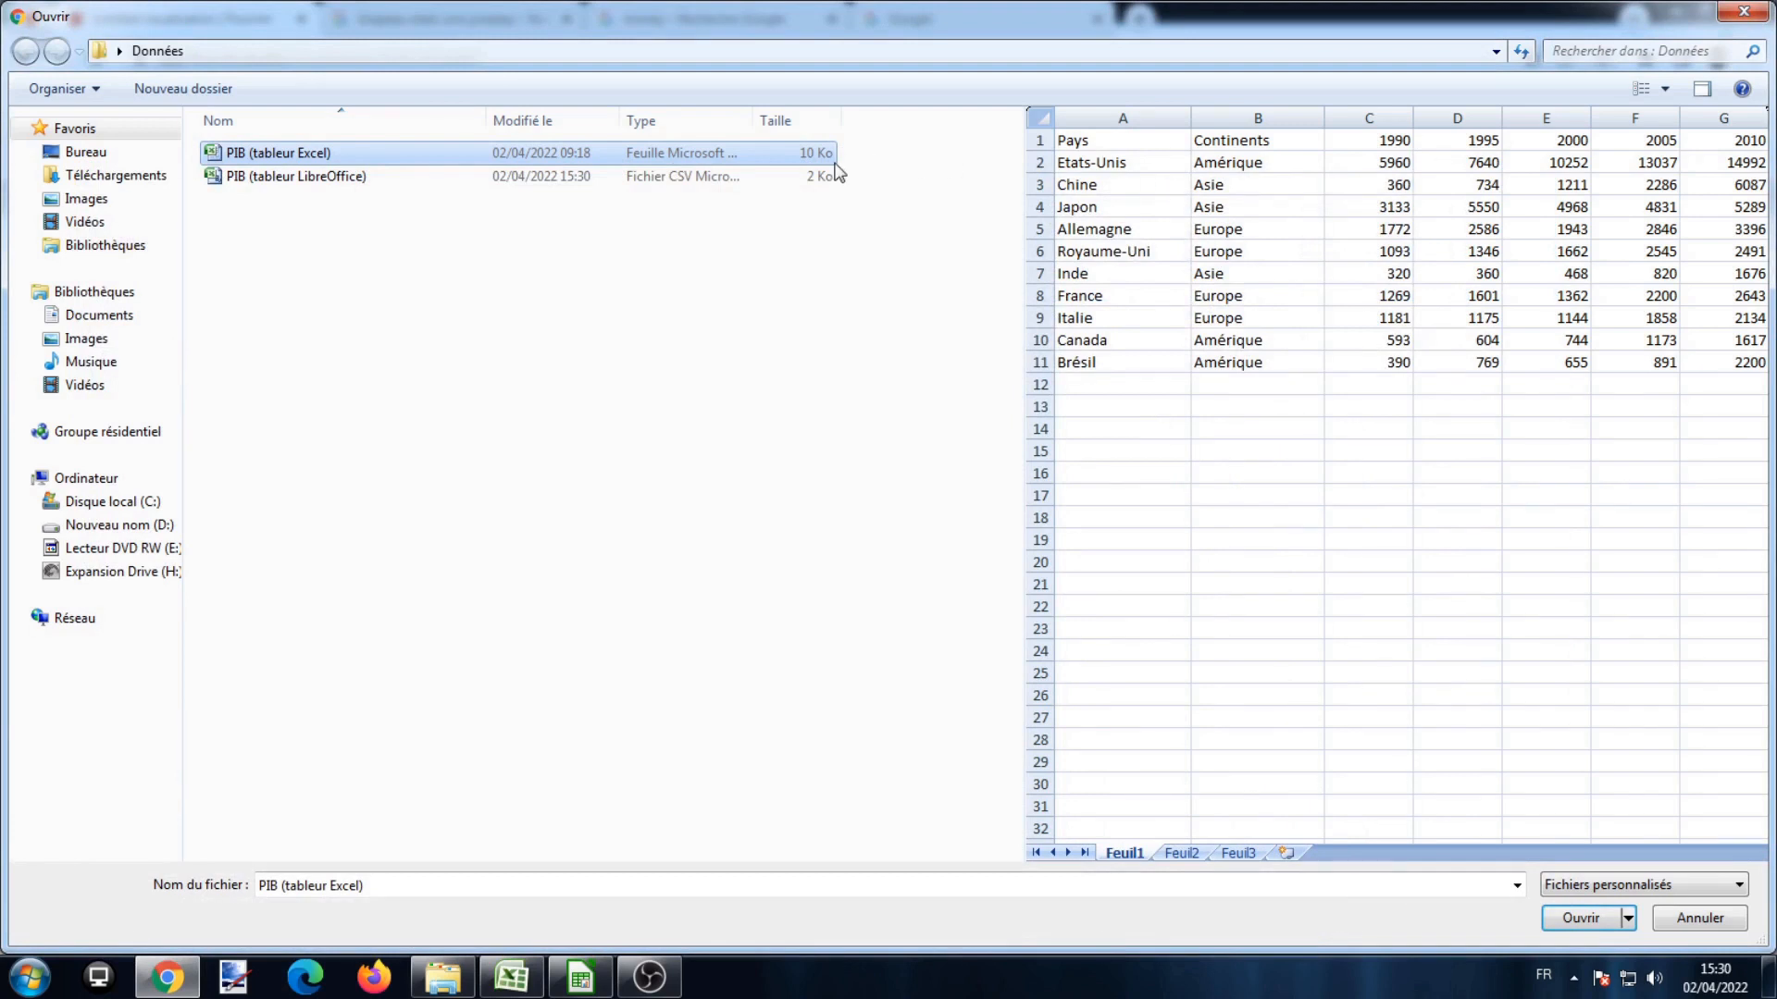
{"action": "double_click", "coordinate": [586, 152]}
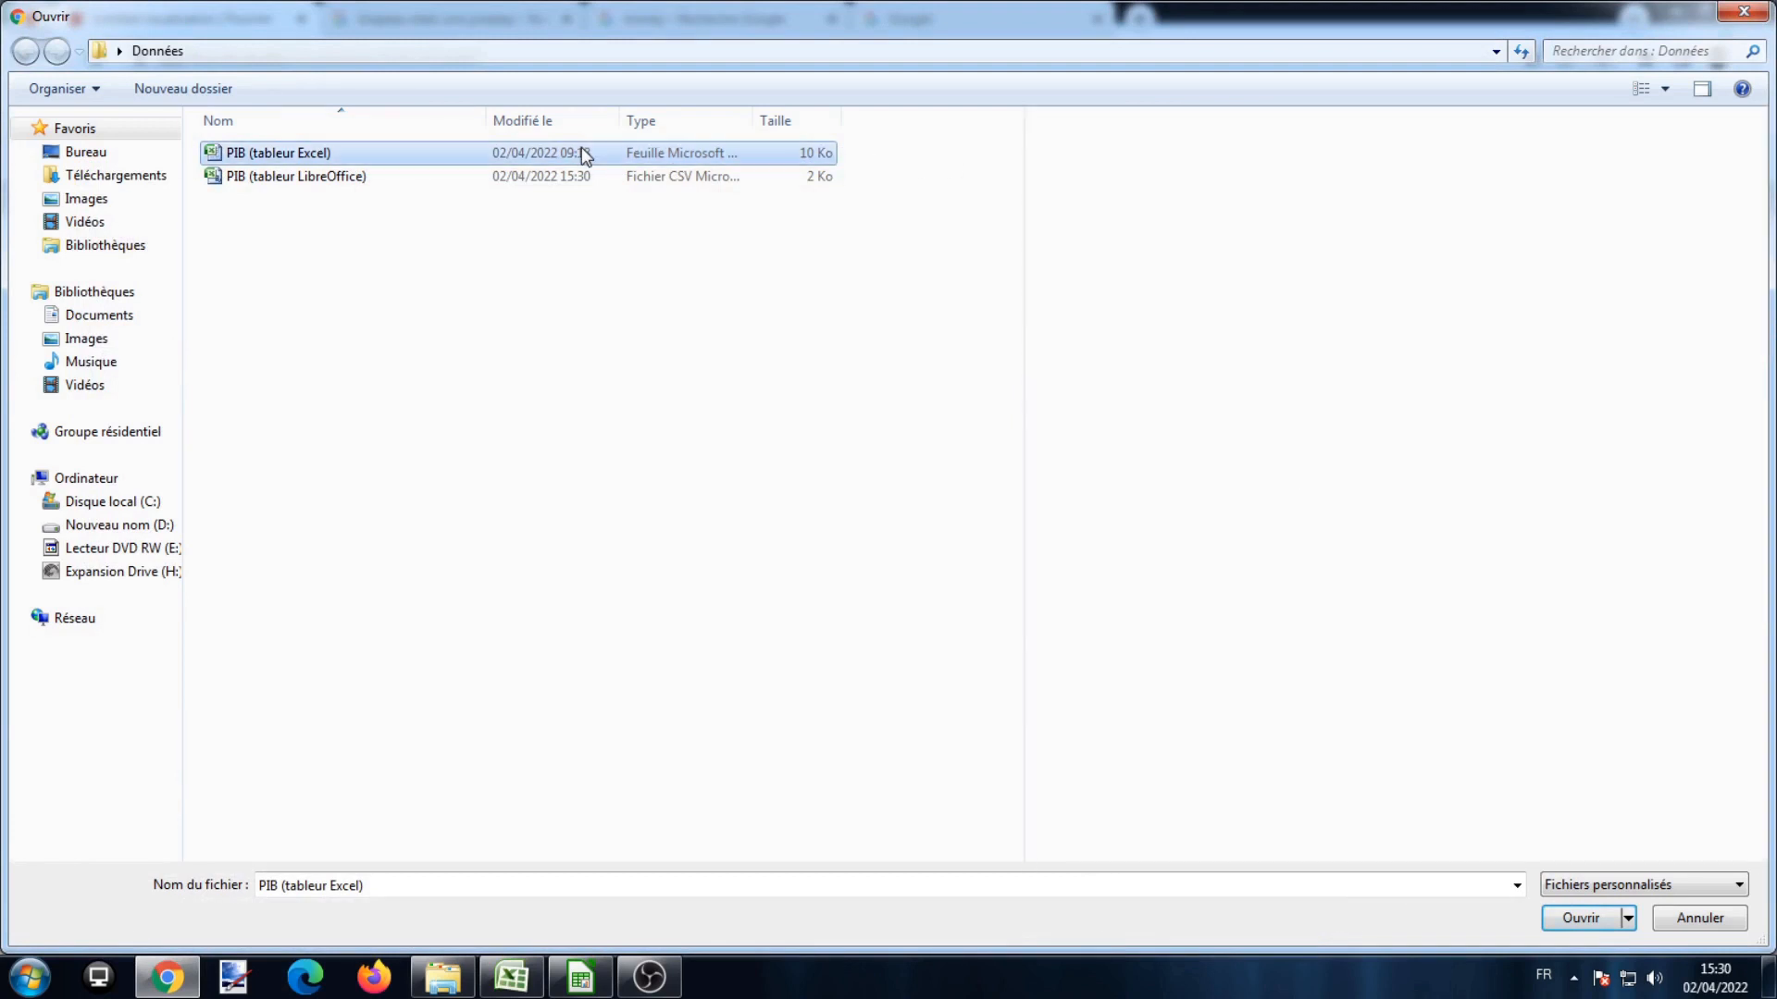
{"action": "left_click", "coordinate": [754, 624]}
{"action": "left_click", "coordinate": [740, 614]}
{"action": "left_click", "coordinate": [761, 573]}
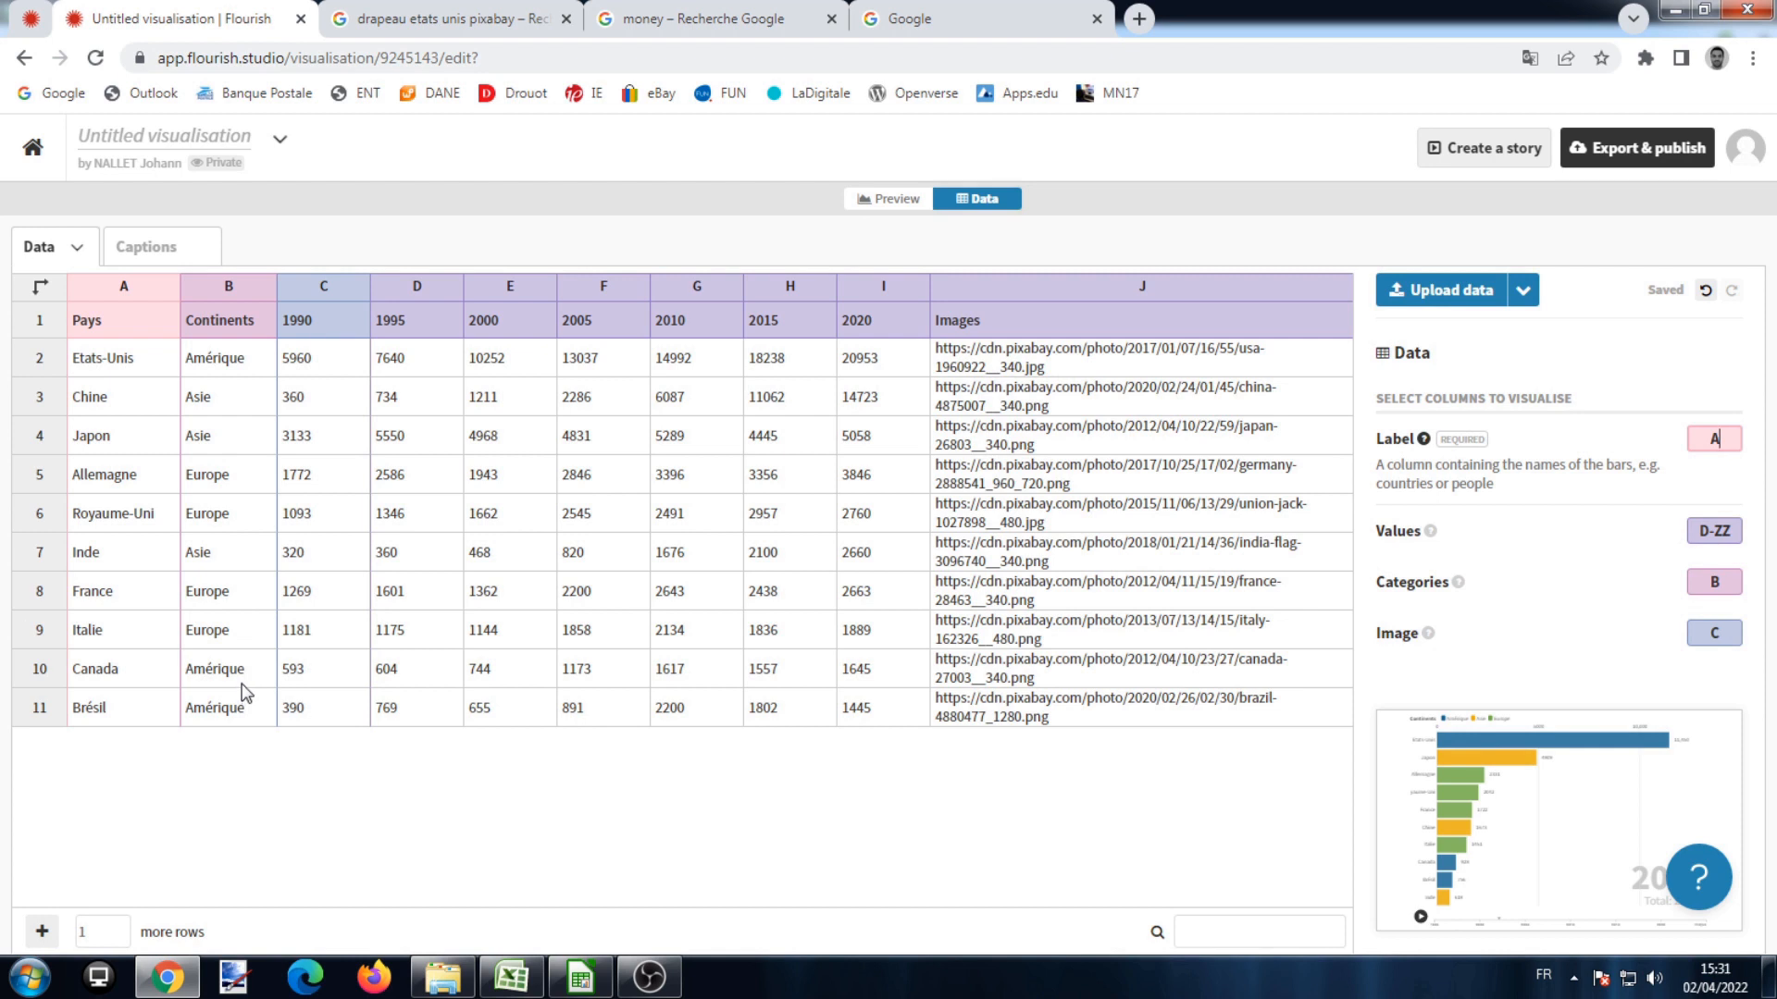
- Assign columns C-I to Values and column J to Image in the chart's column selection
{"action": "left_click", "coordinate": [1727, 582]}
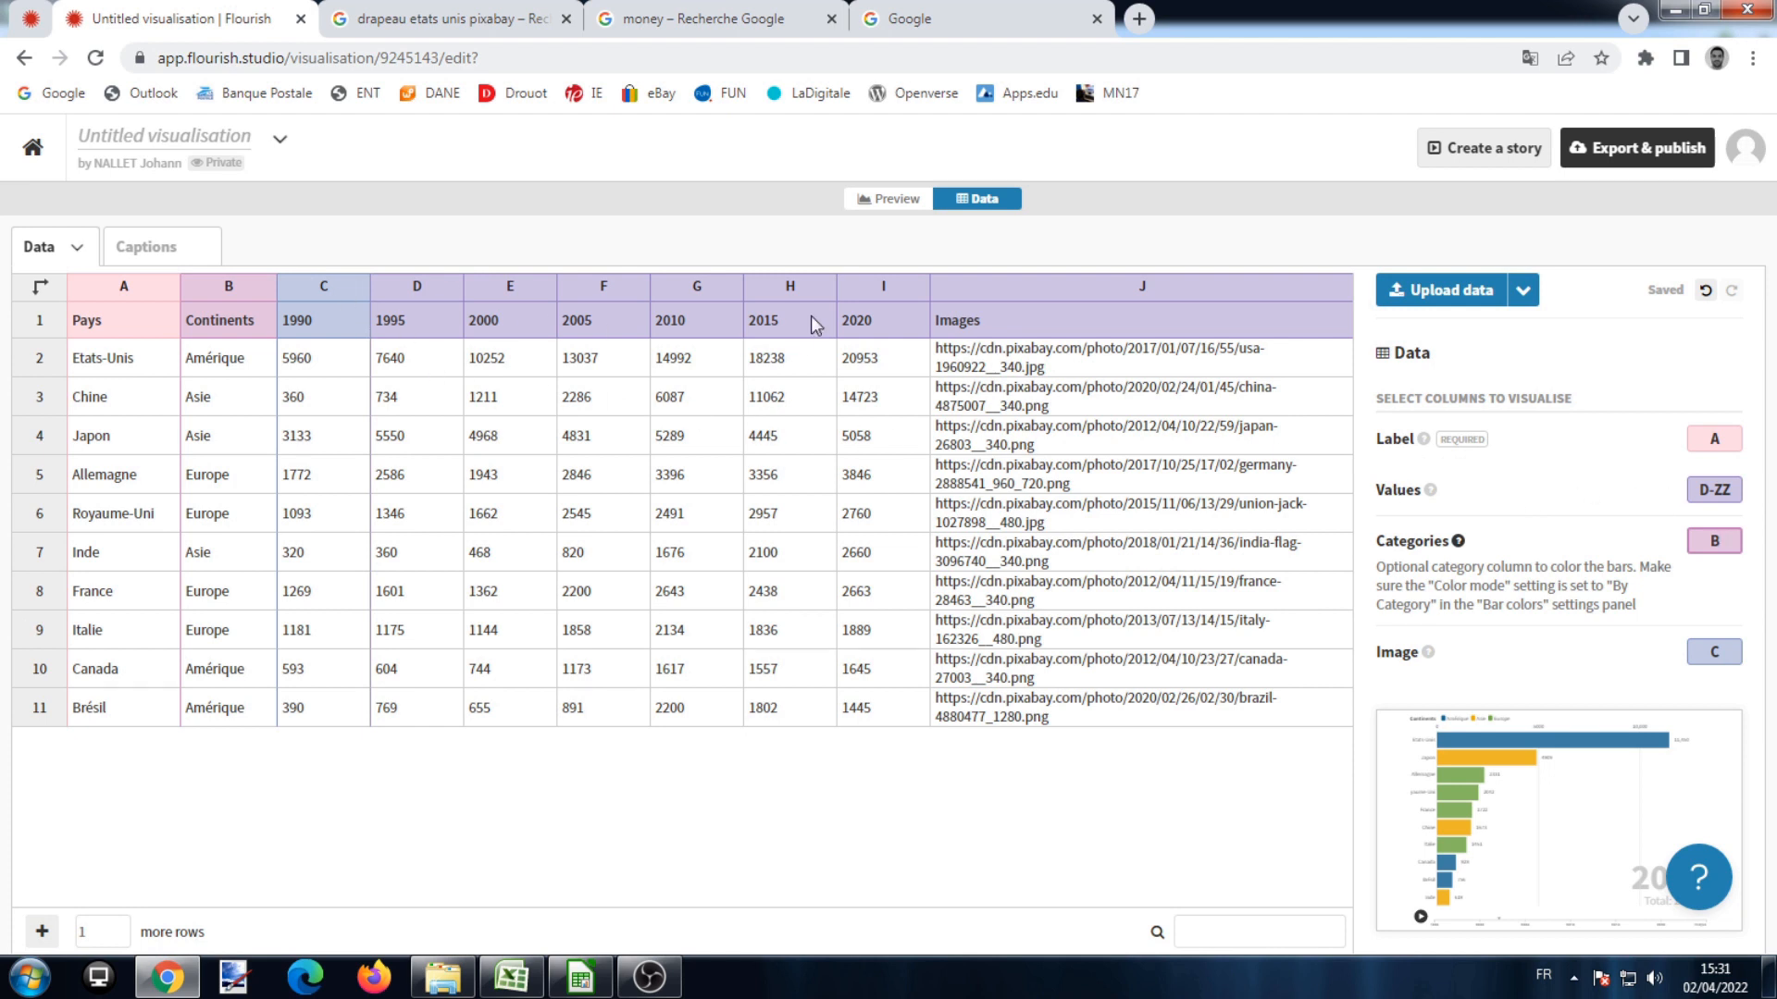
{"action": "left_click", "coordinate": [1703, 493]}
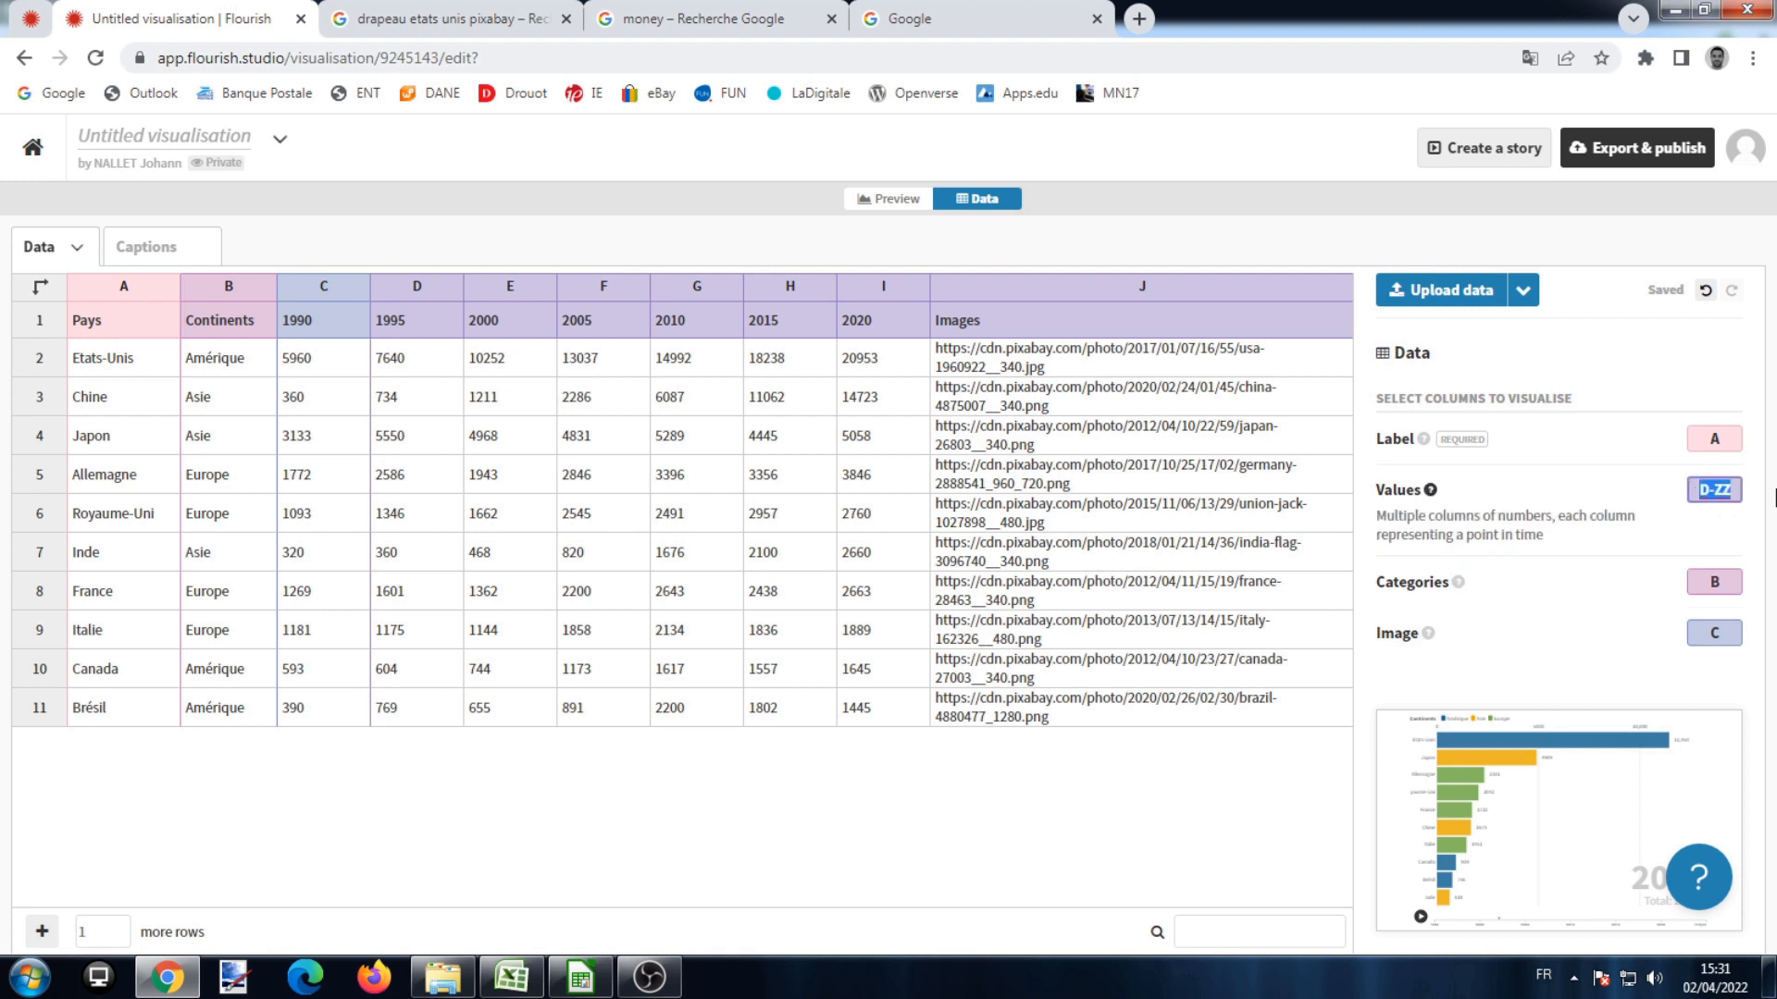
{"action": "type", "text": "C-I"}
{"action": "left_click", "coordinate": [1166, 777]}
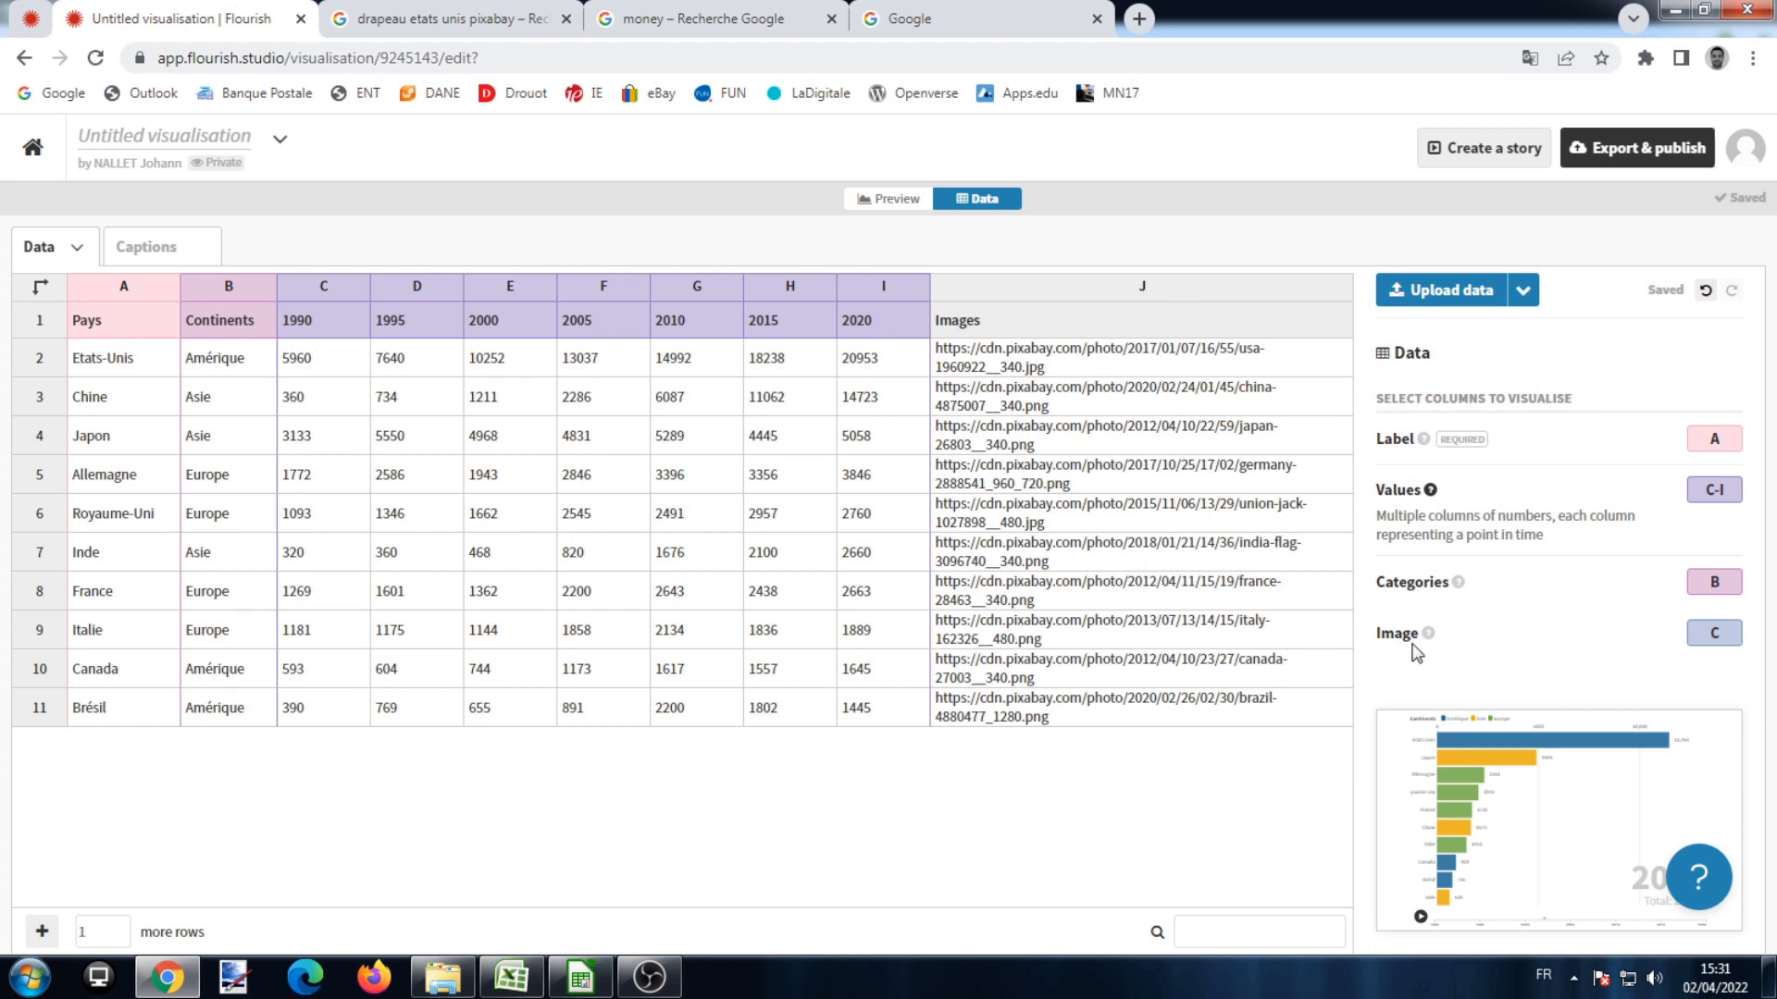
{"action": "left_click", "coordinate": [1718, 635]}
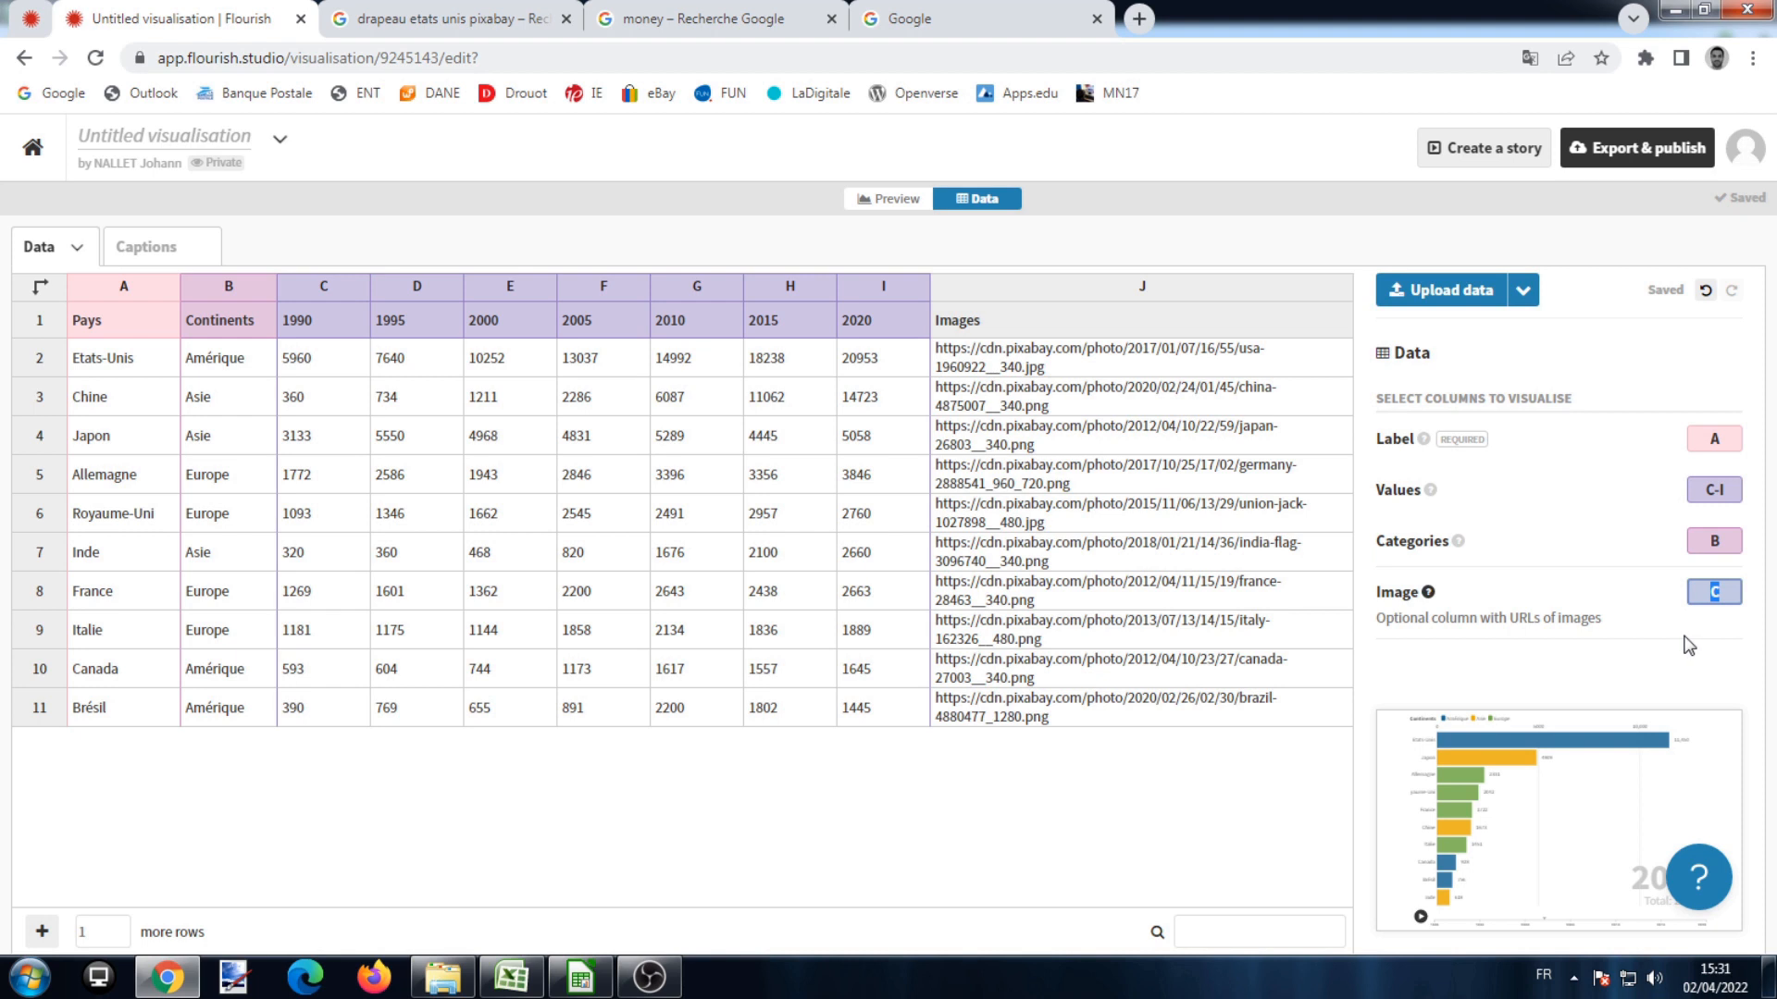
{"action": "type", "text": "J"}
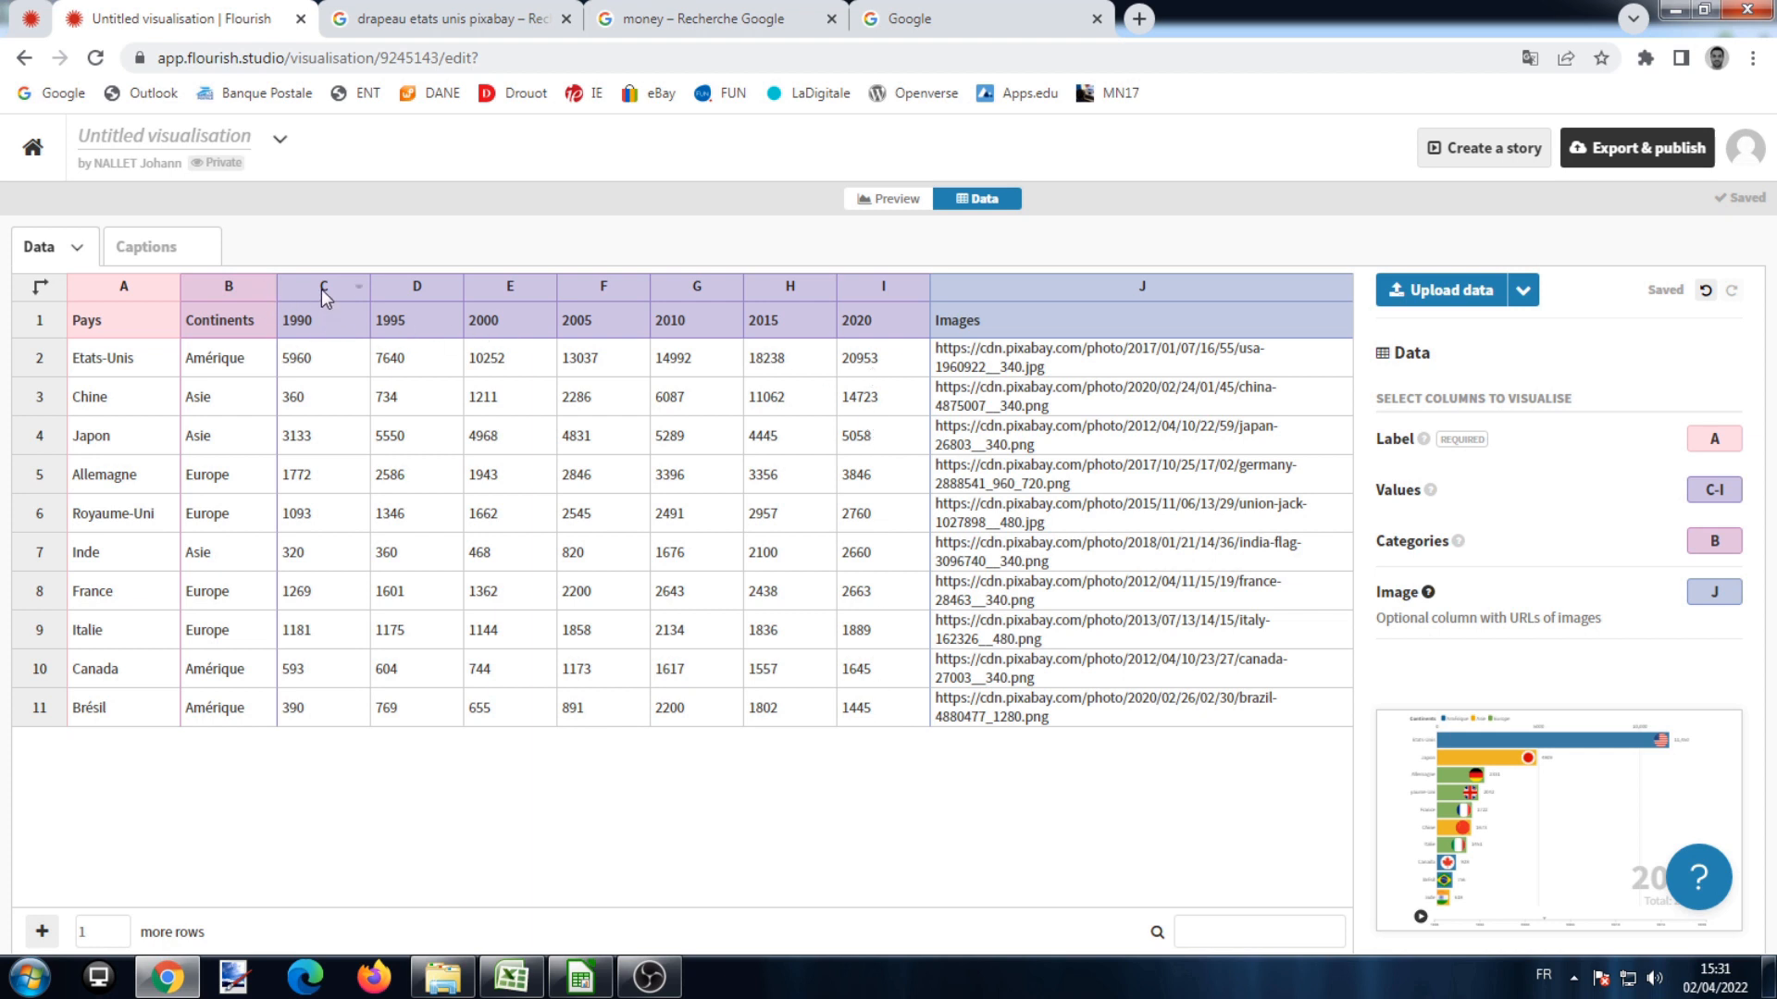
- Try the column ranges D-I and C,E-I for the chart's Values
{"action": "left_click", "coordinate": [1715, 491]}
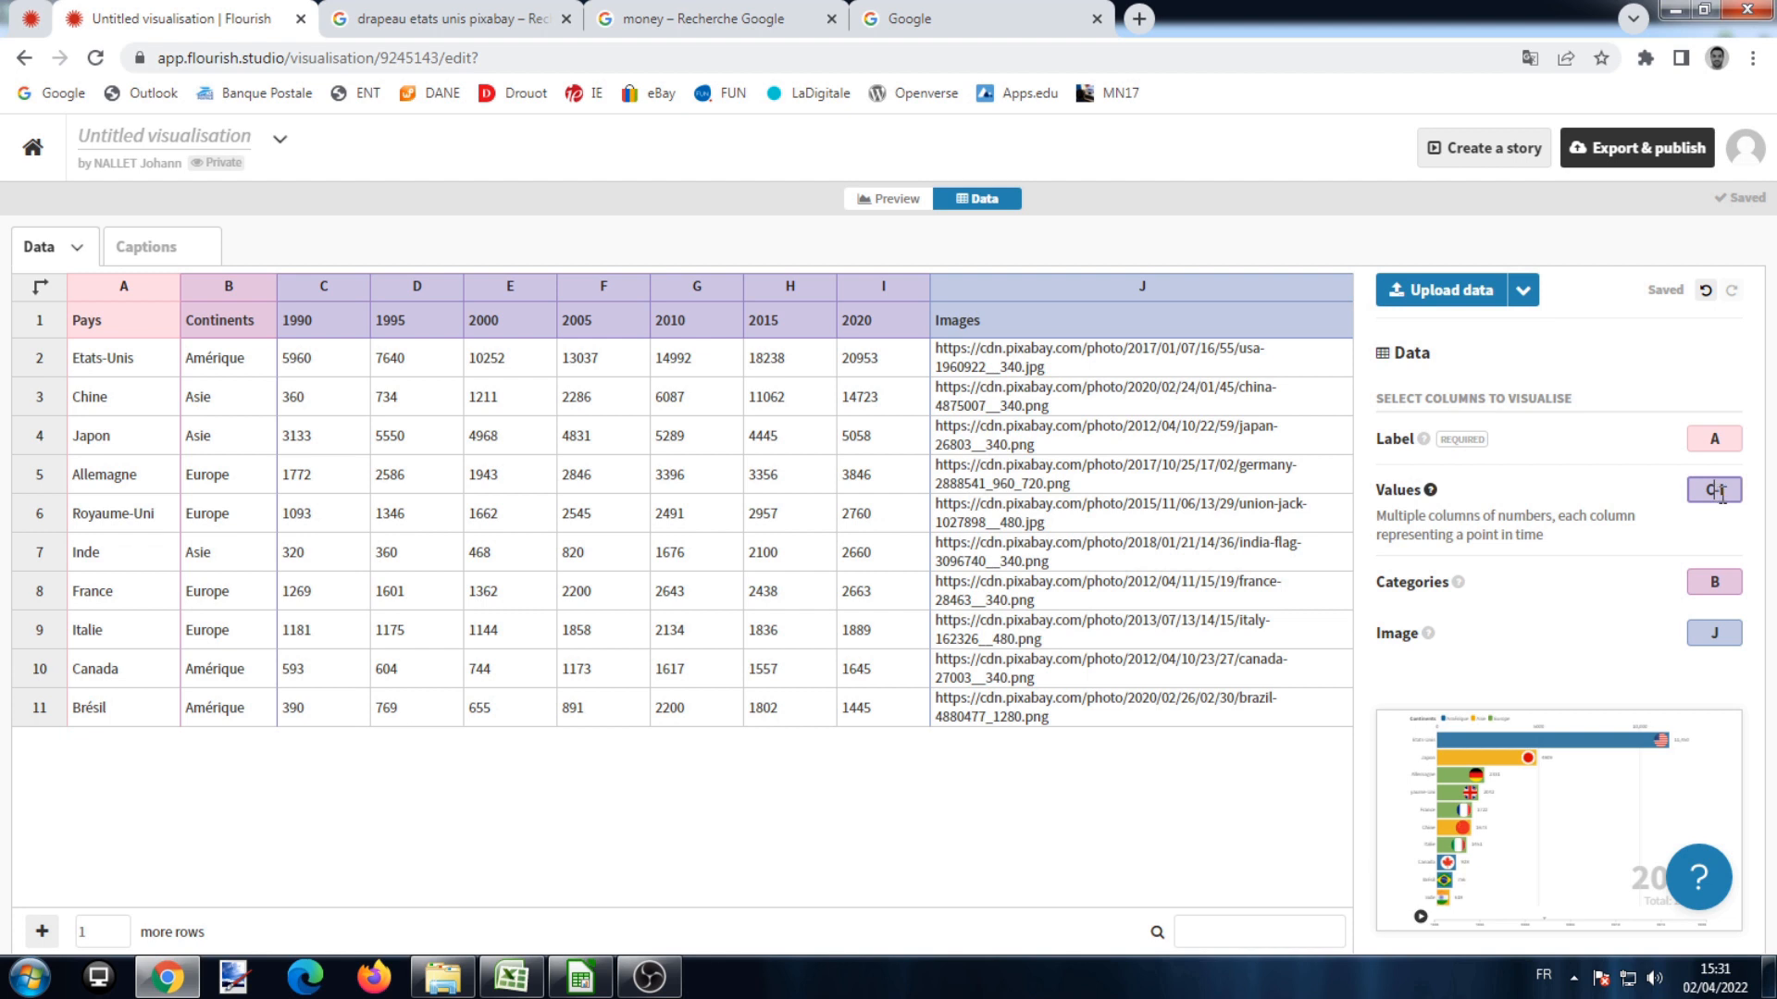
{"action": "left_click", "coordinate": [1037, 830]}
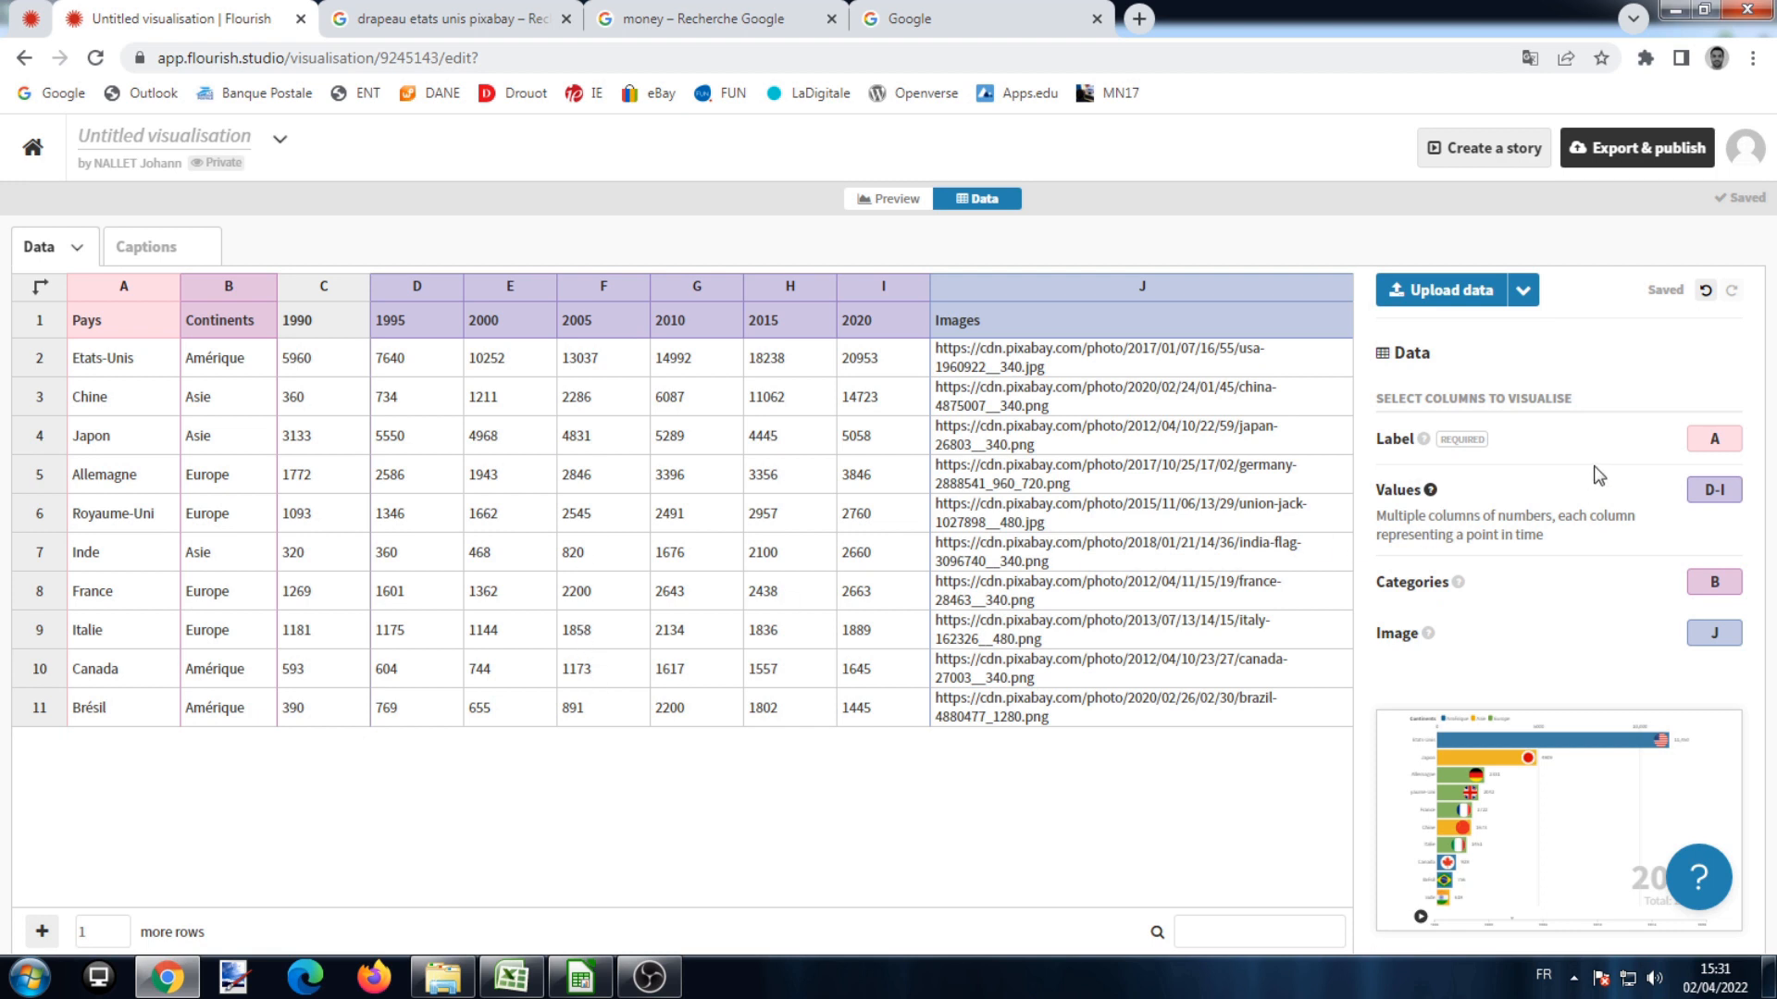
{"action": "left_click", "coordinate": [1727, 492]}
{"action": "type", "text": "C,E-I"}
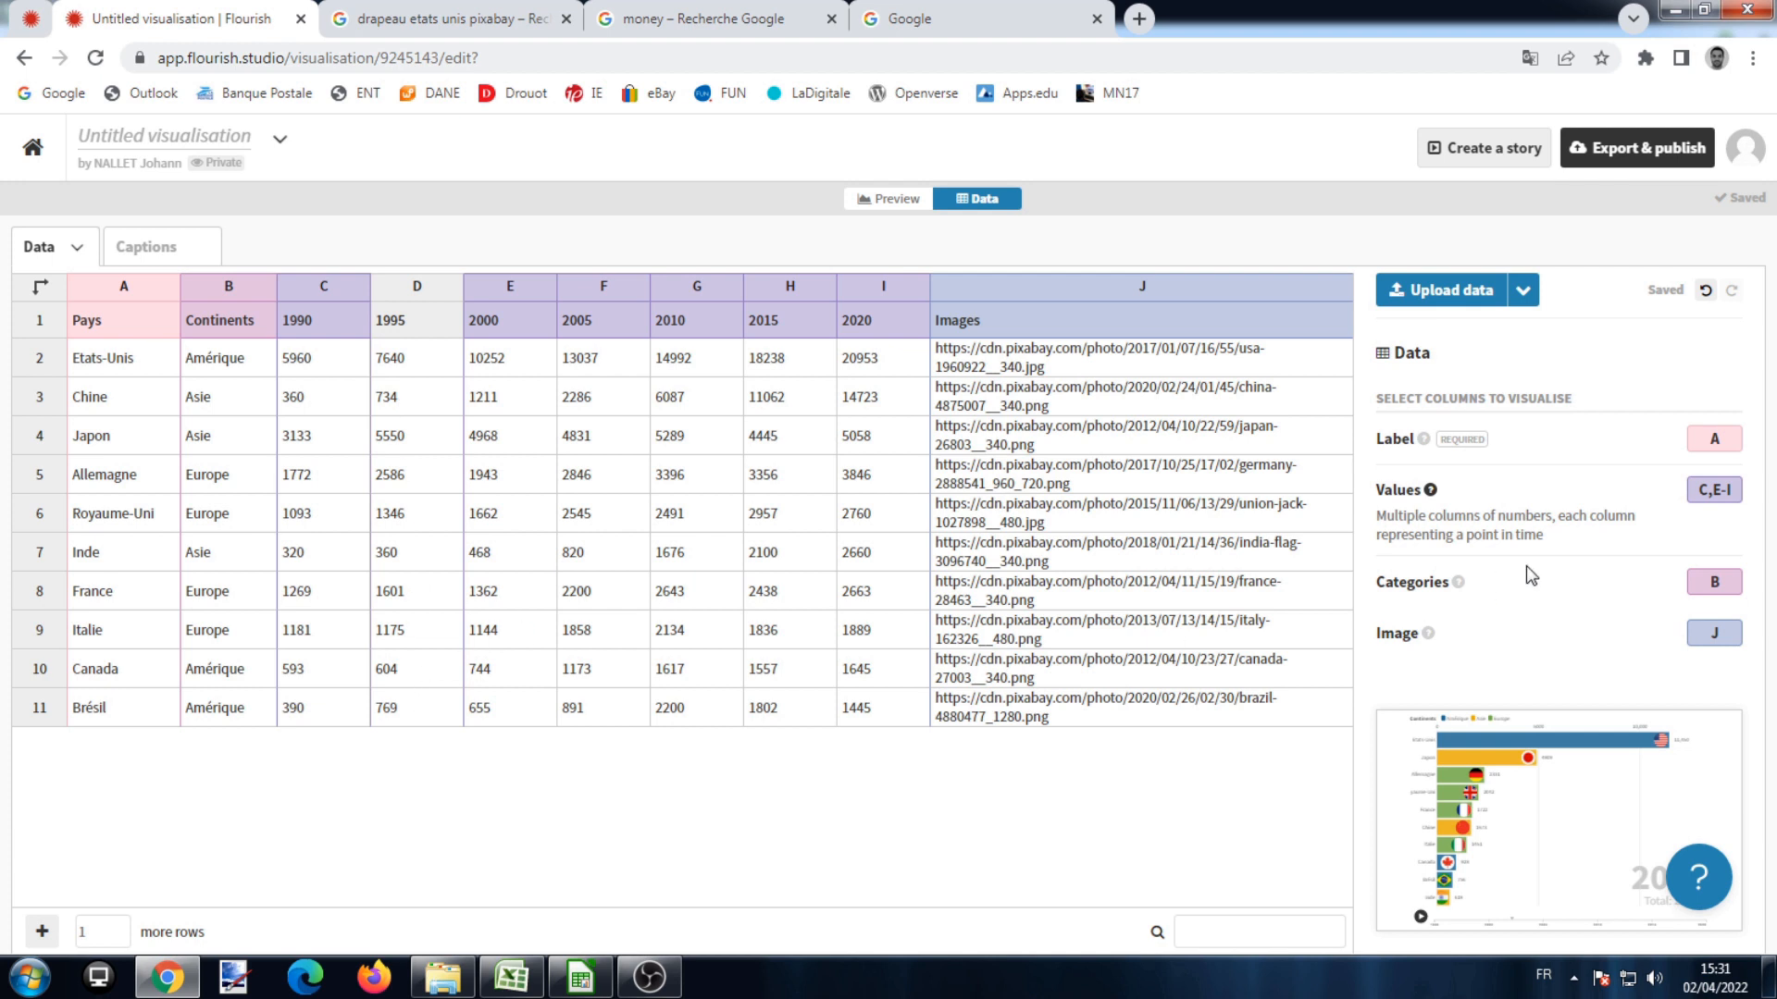
- Restore the chart's Values columns to C-I
{"action": "left_click", "coordinate": [1732, 491]}
{"action": "key", "text": "BackSpace"}
{"action": "key", "text": "BackSpace"}
{"action": "key", "text": "BackSpace"}
{"action": "key", "text": "BackSpace"}
{"action": "left_click", "coordinate": [976, 811]}
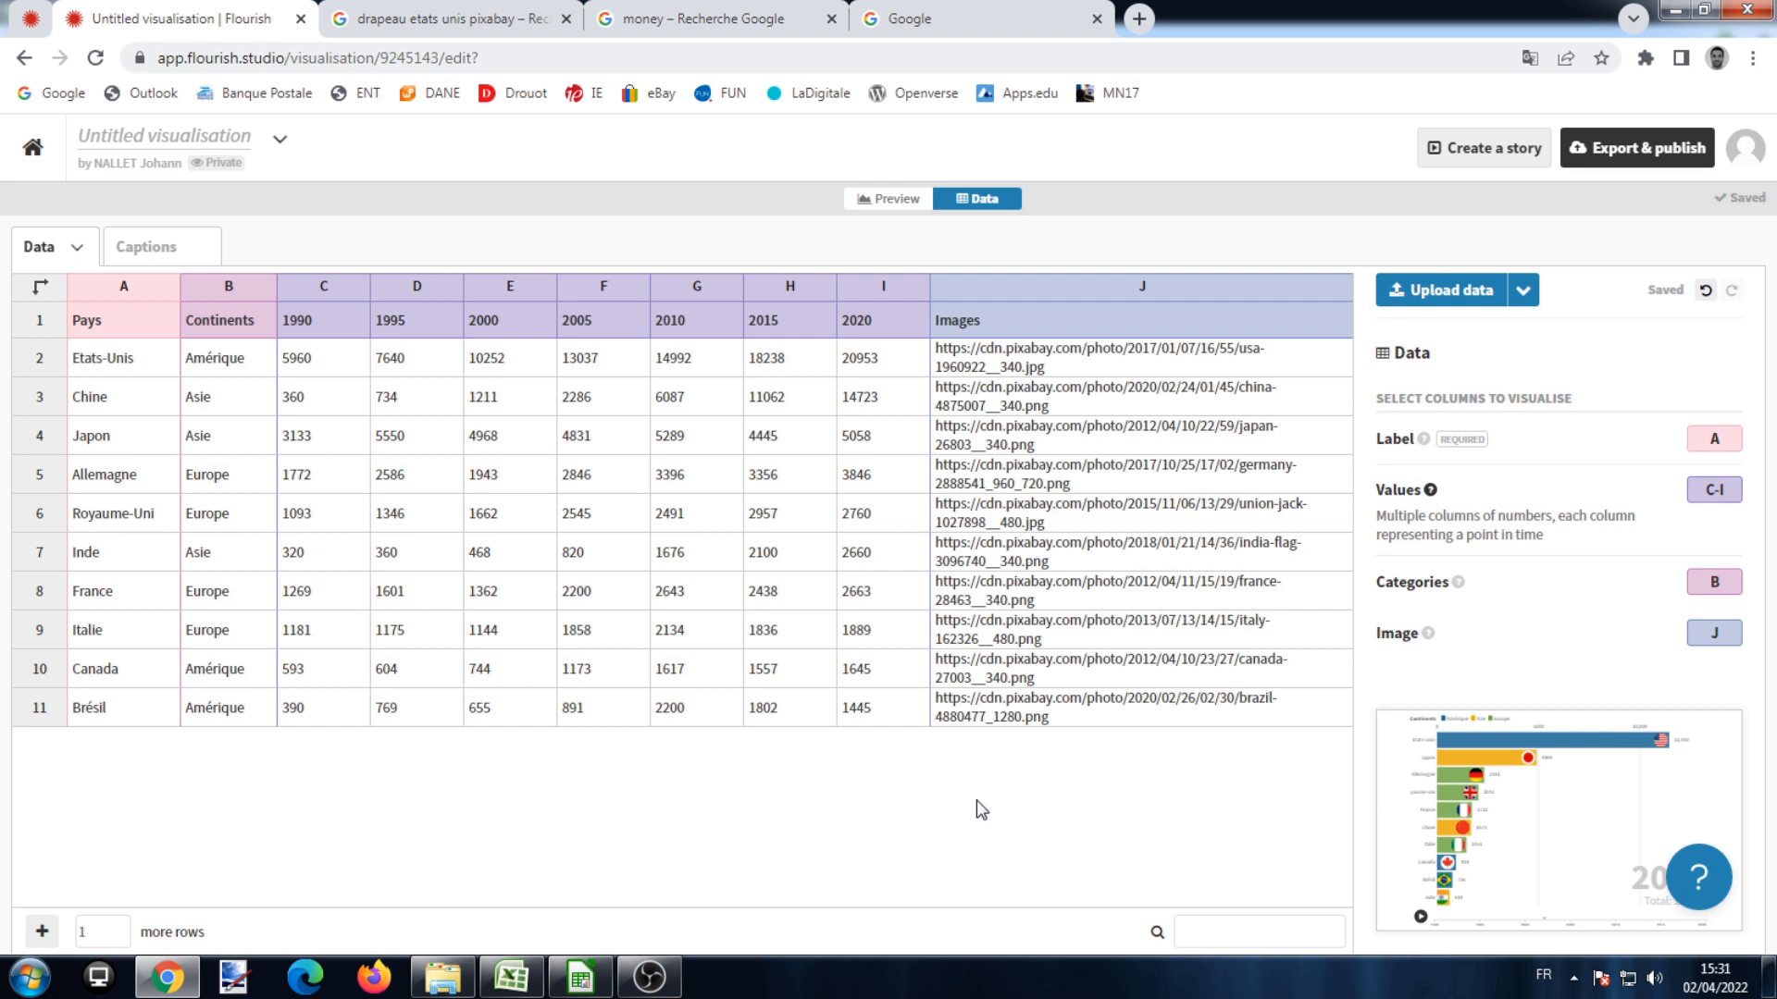
- Preview the bar chart race and check its animation playback
{"action": "left_click", "coordinate": [894, 202]}
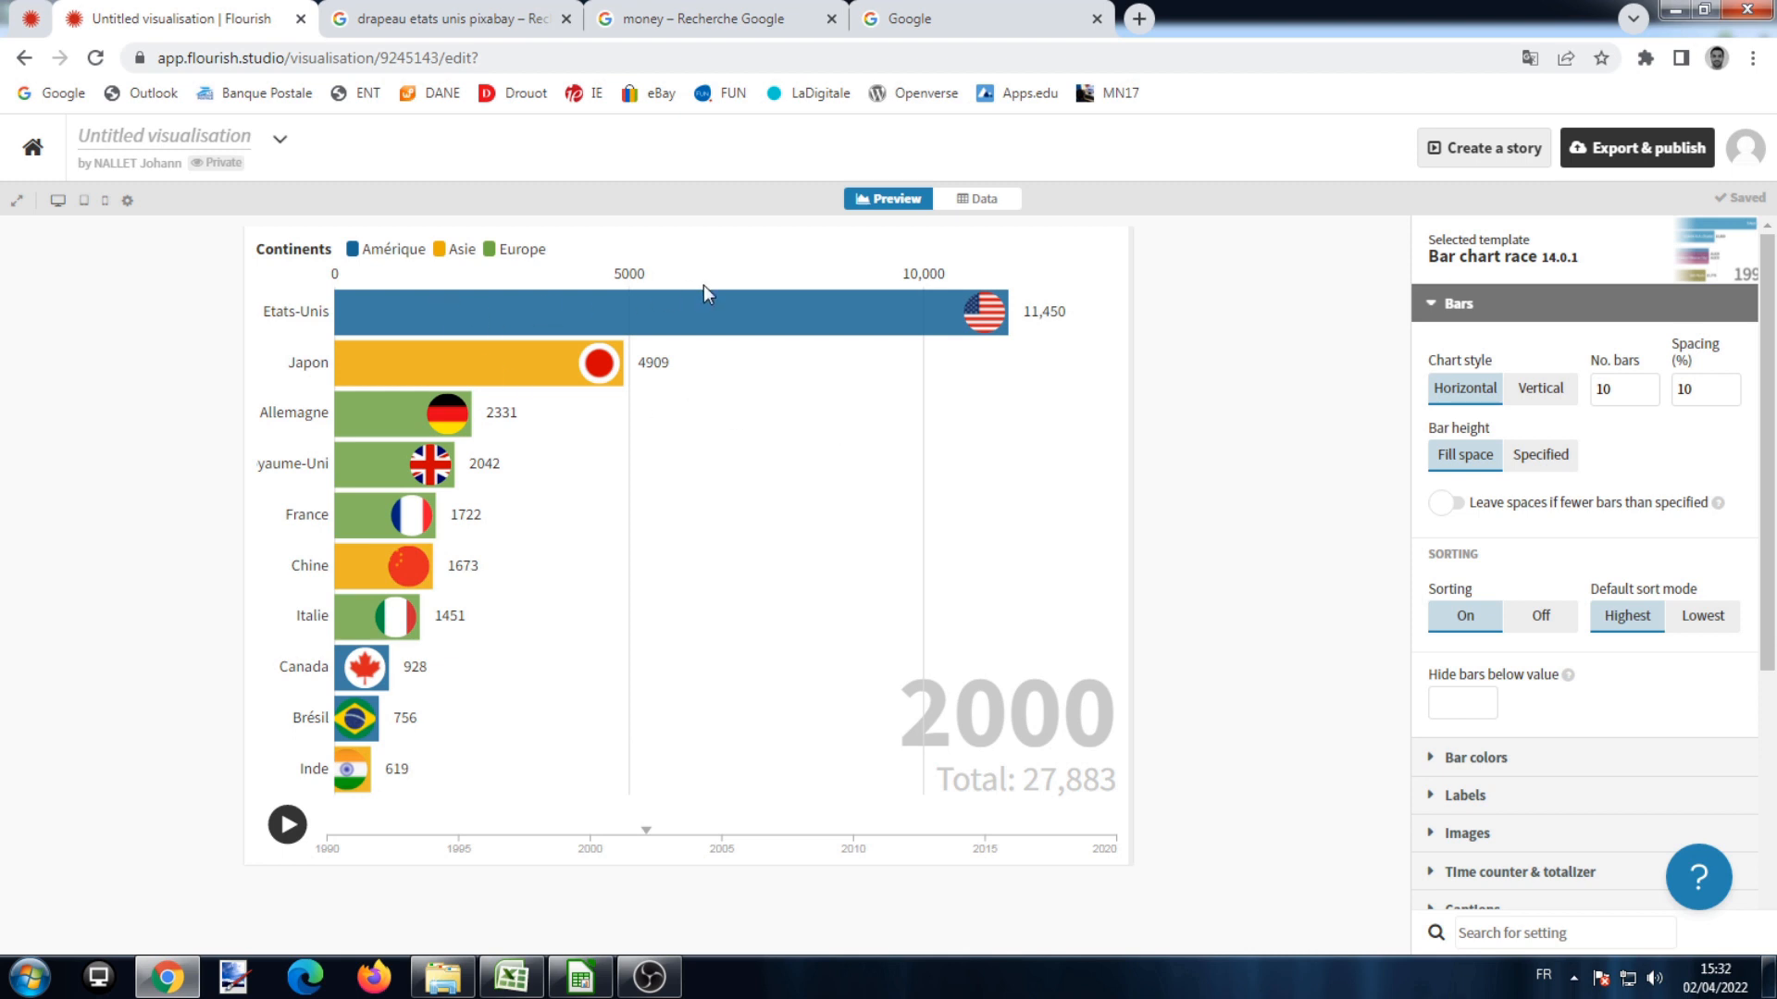
{"action": "left_click", "coordinate": [289, 828]}
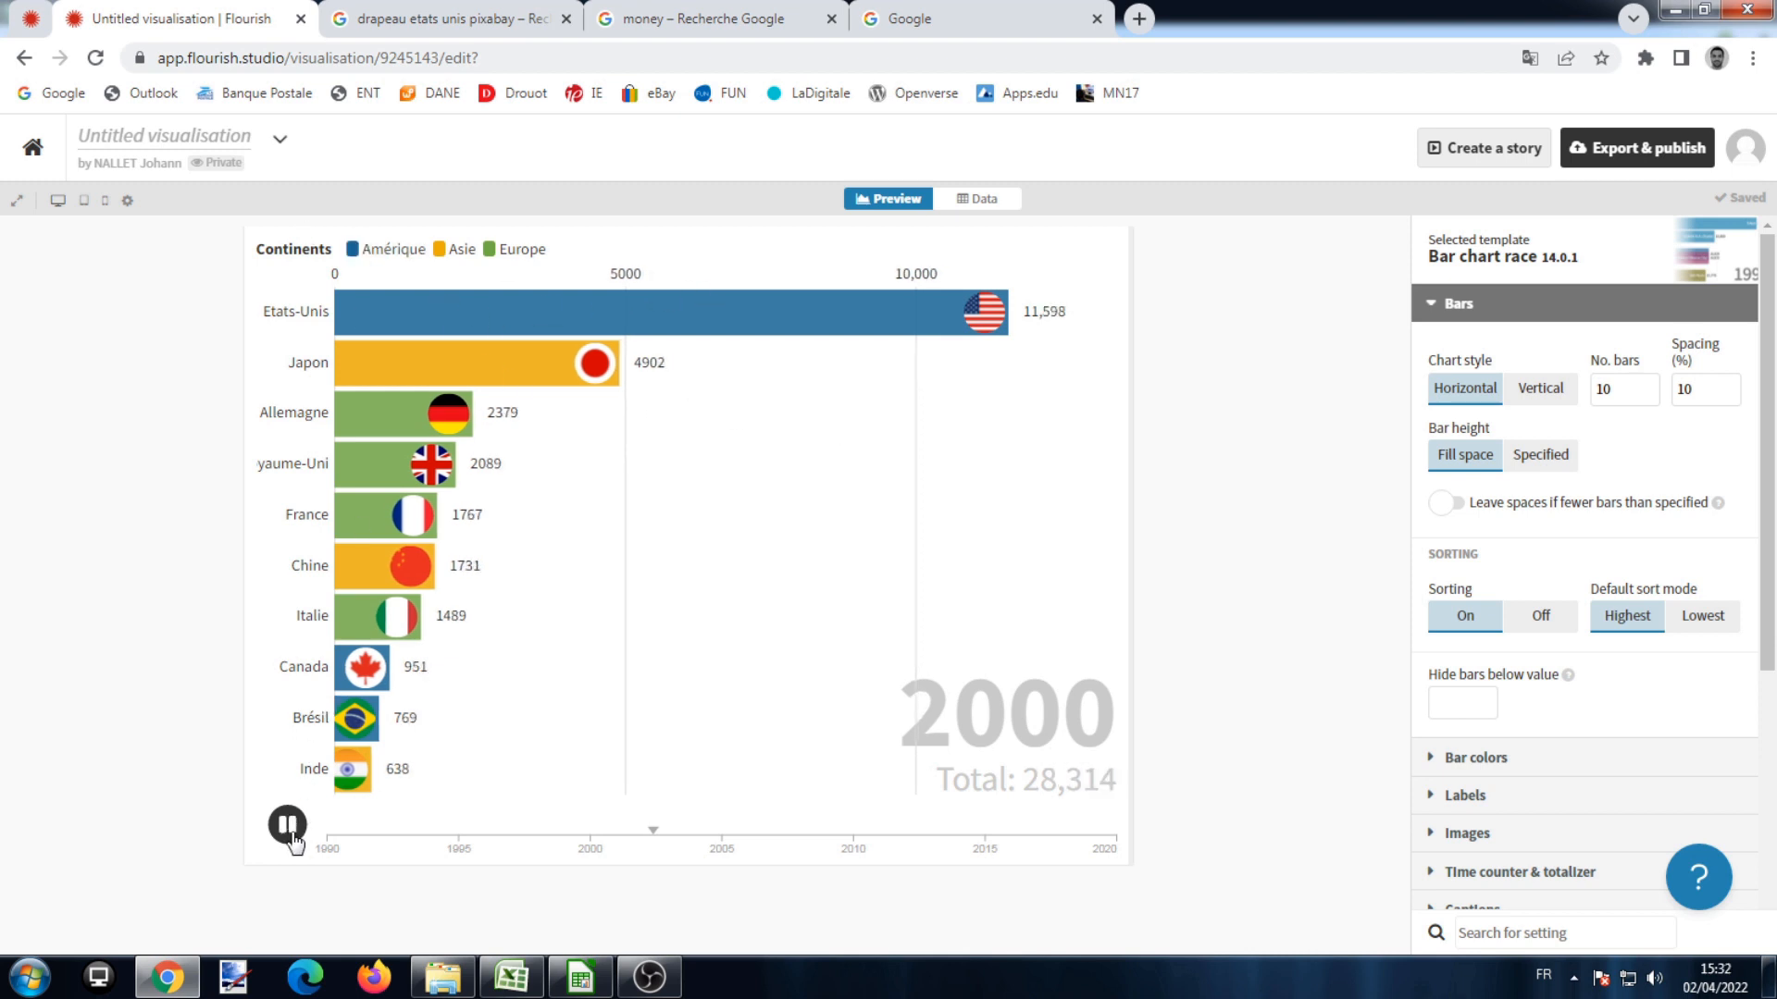
{"action": "left_click", "coordinate": [289, 827]}
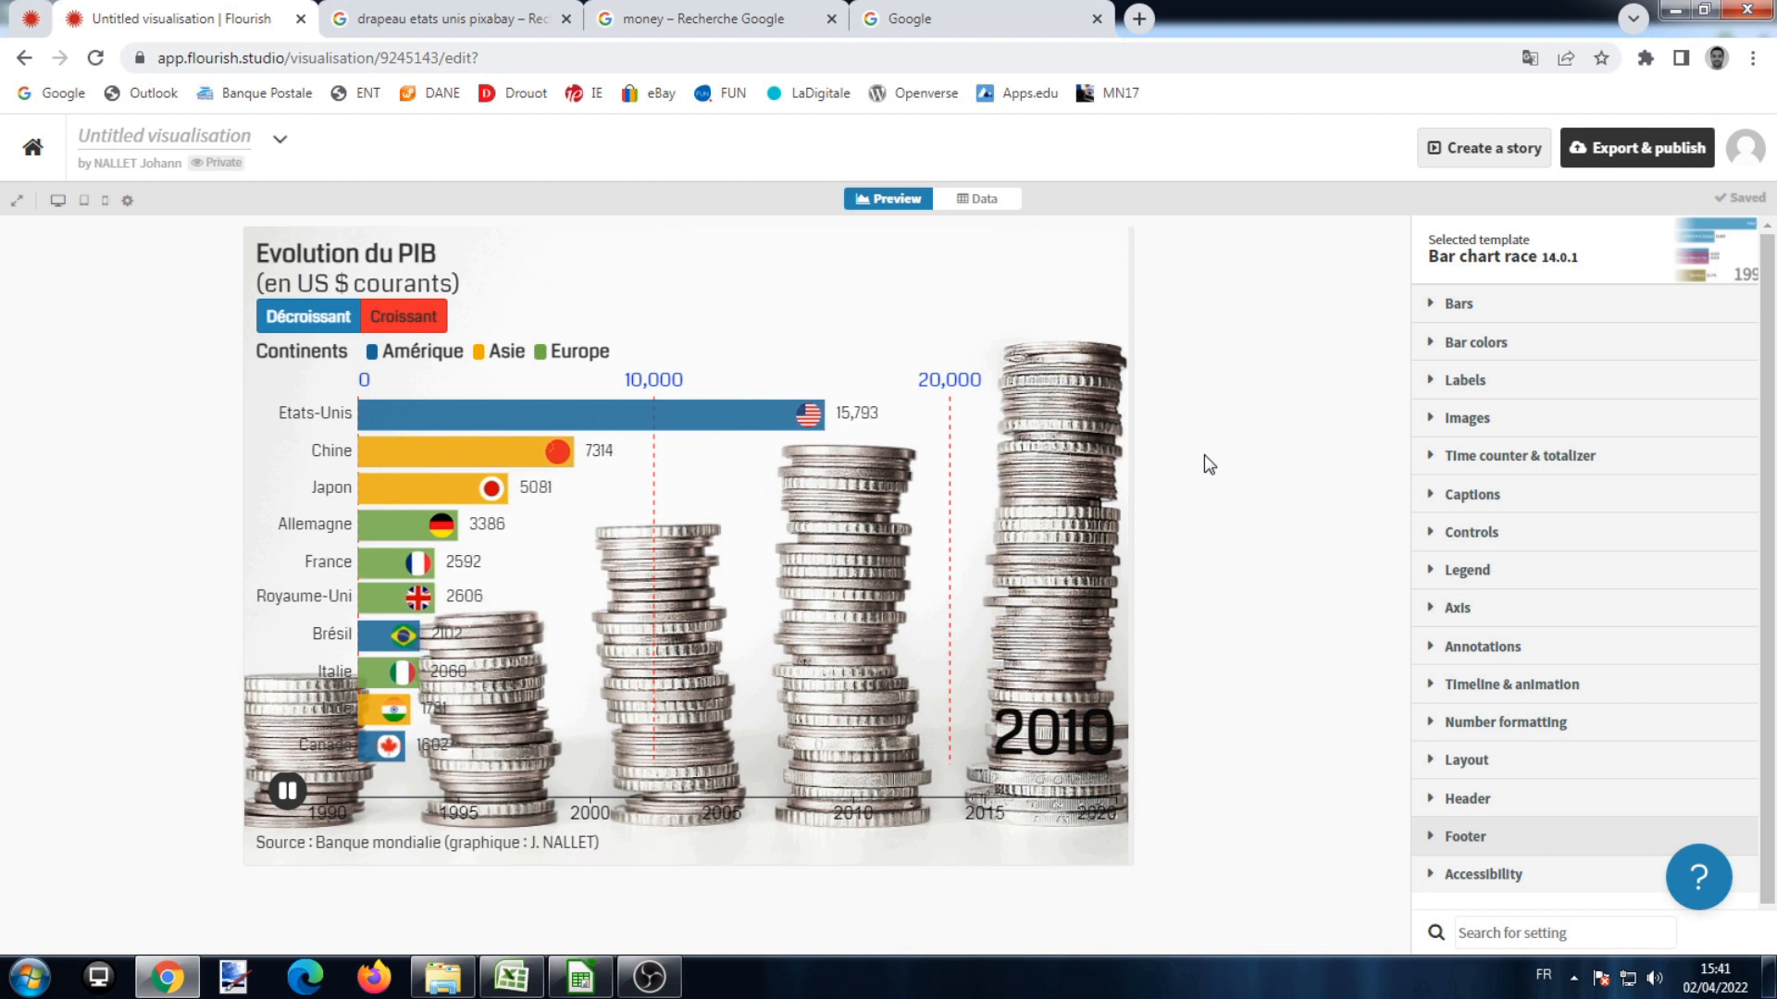
- Pause the bar chart race and move its timeline to 2015
{"action": "left_click", "coordinate": [1616, 154]}
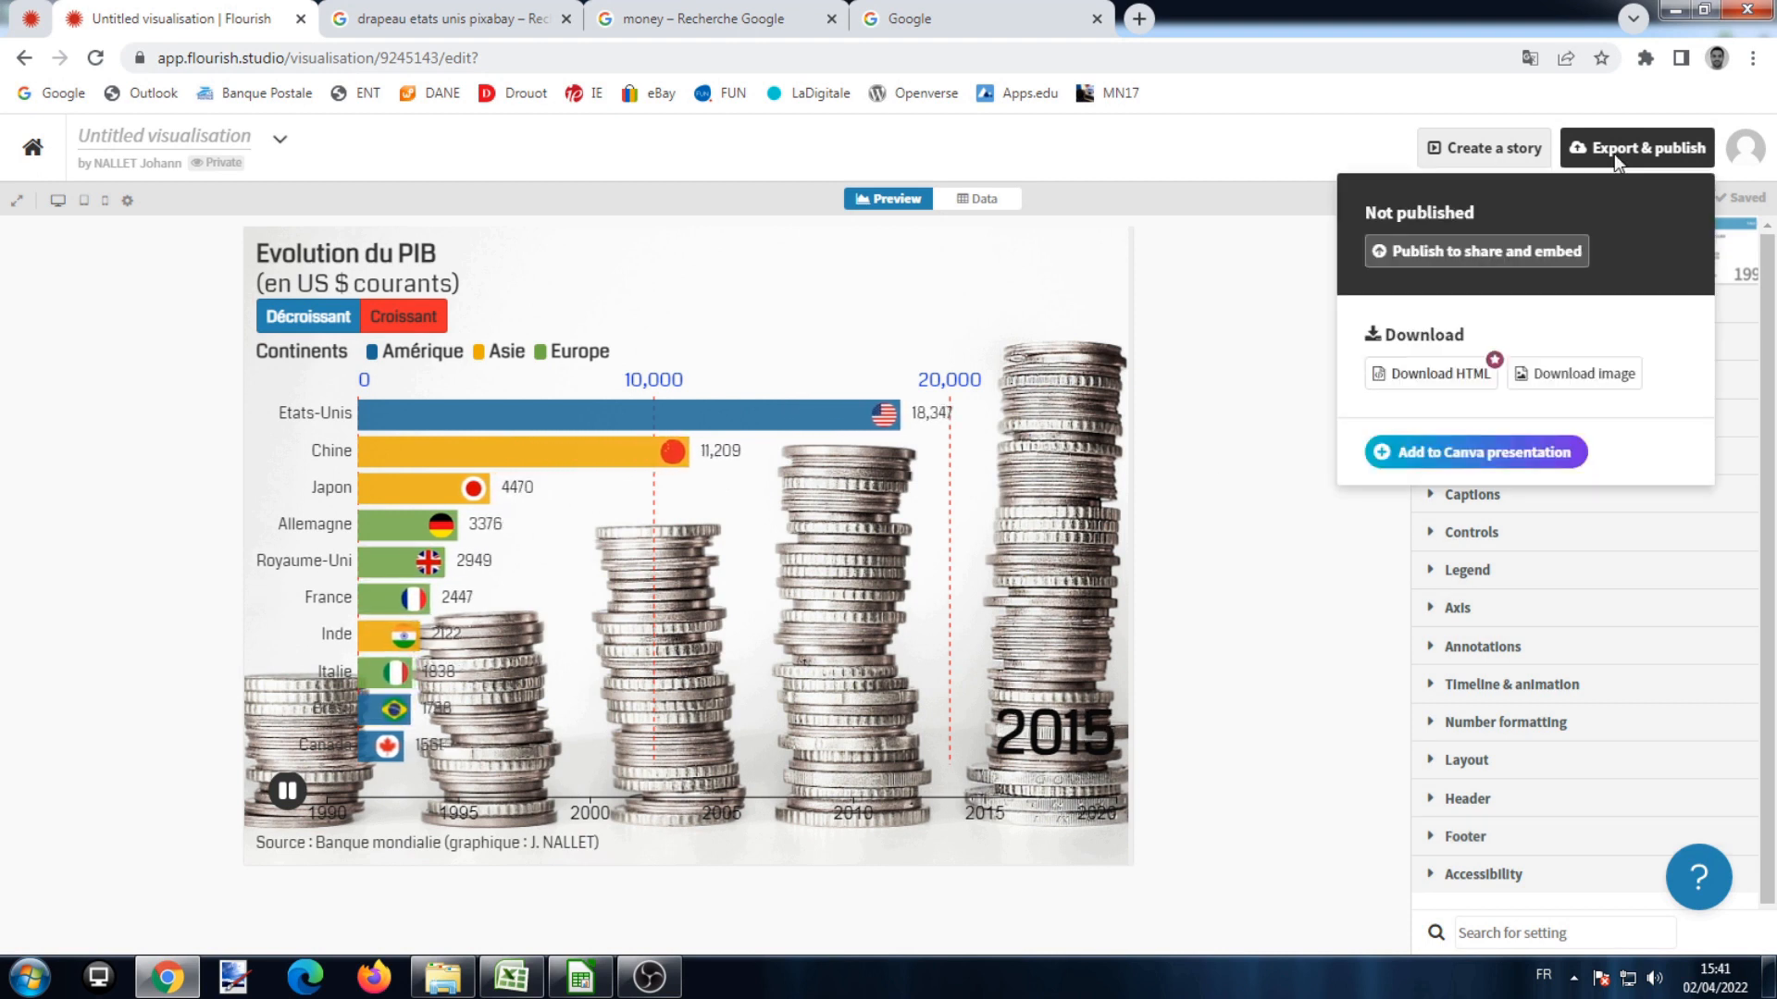
{"action": "left_click", "coordinate": [290, 797]}
{"action": "left_click_drag", "start_coordinate": [552, 797], "coordinate": [1009, 796]}
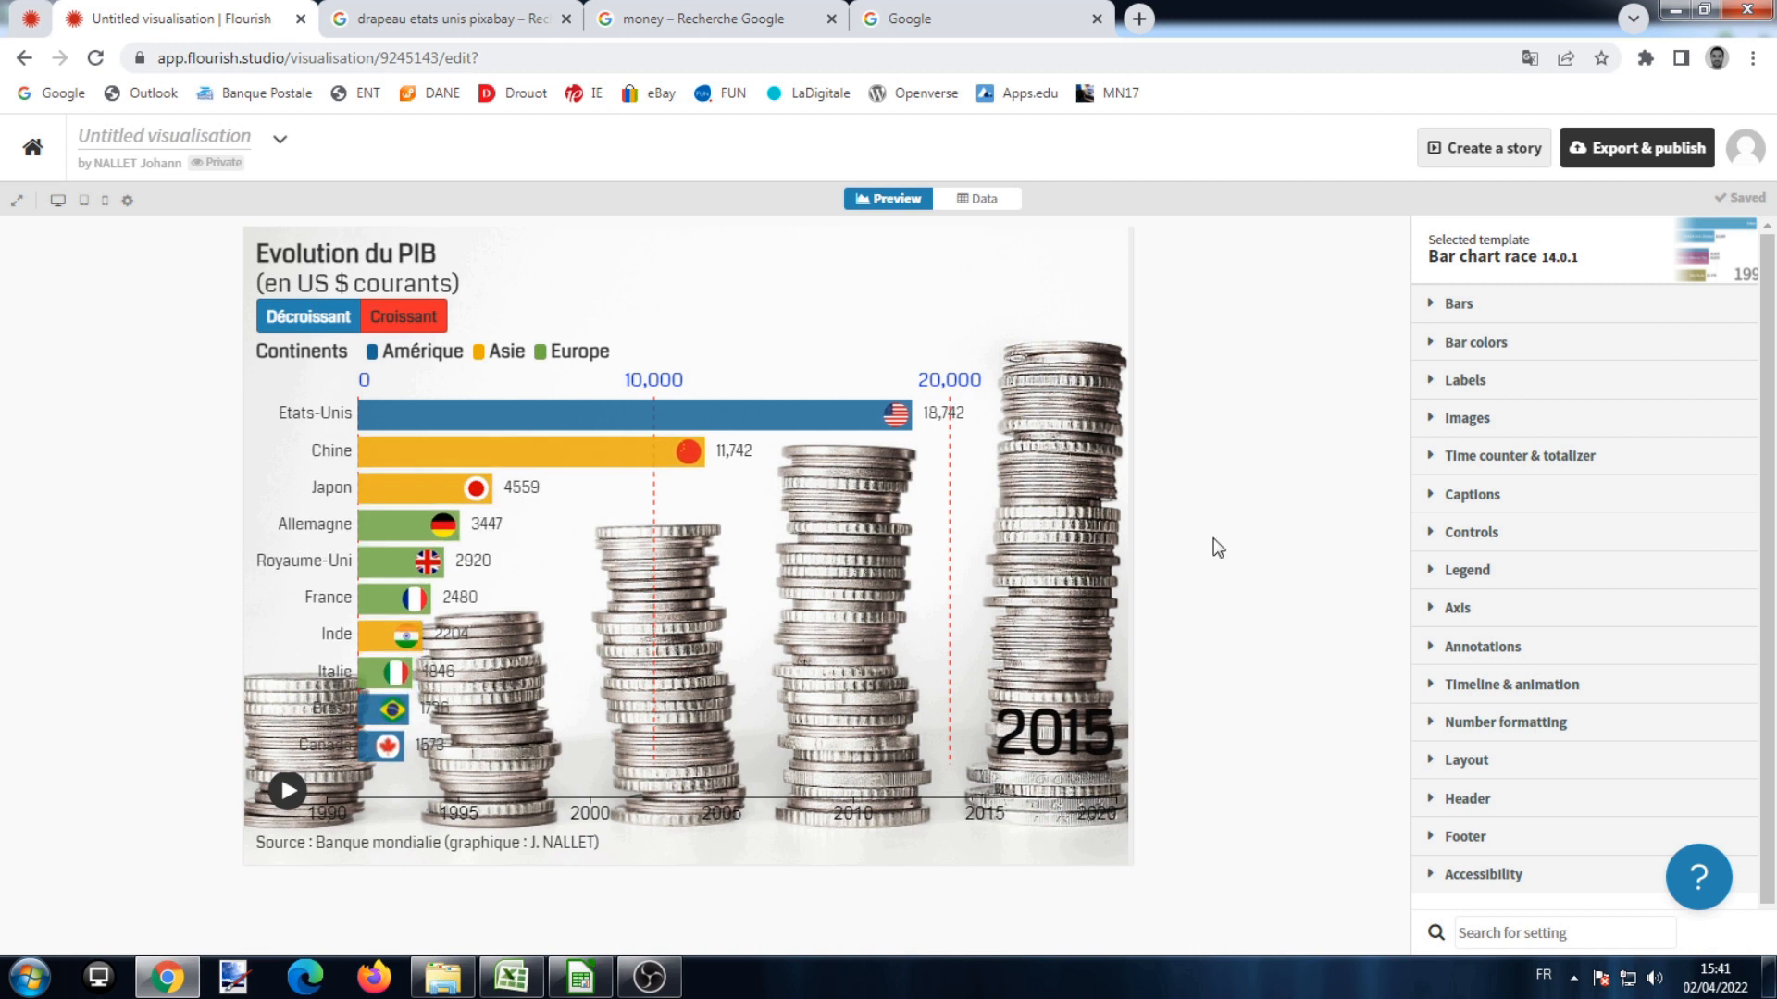
{"action": "left_click", "coordinate": [1606, 152]}
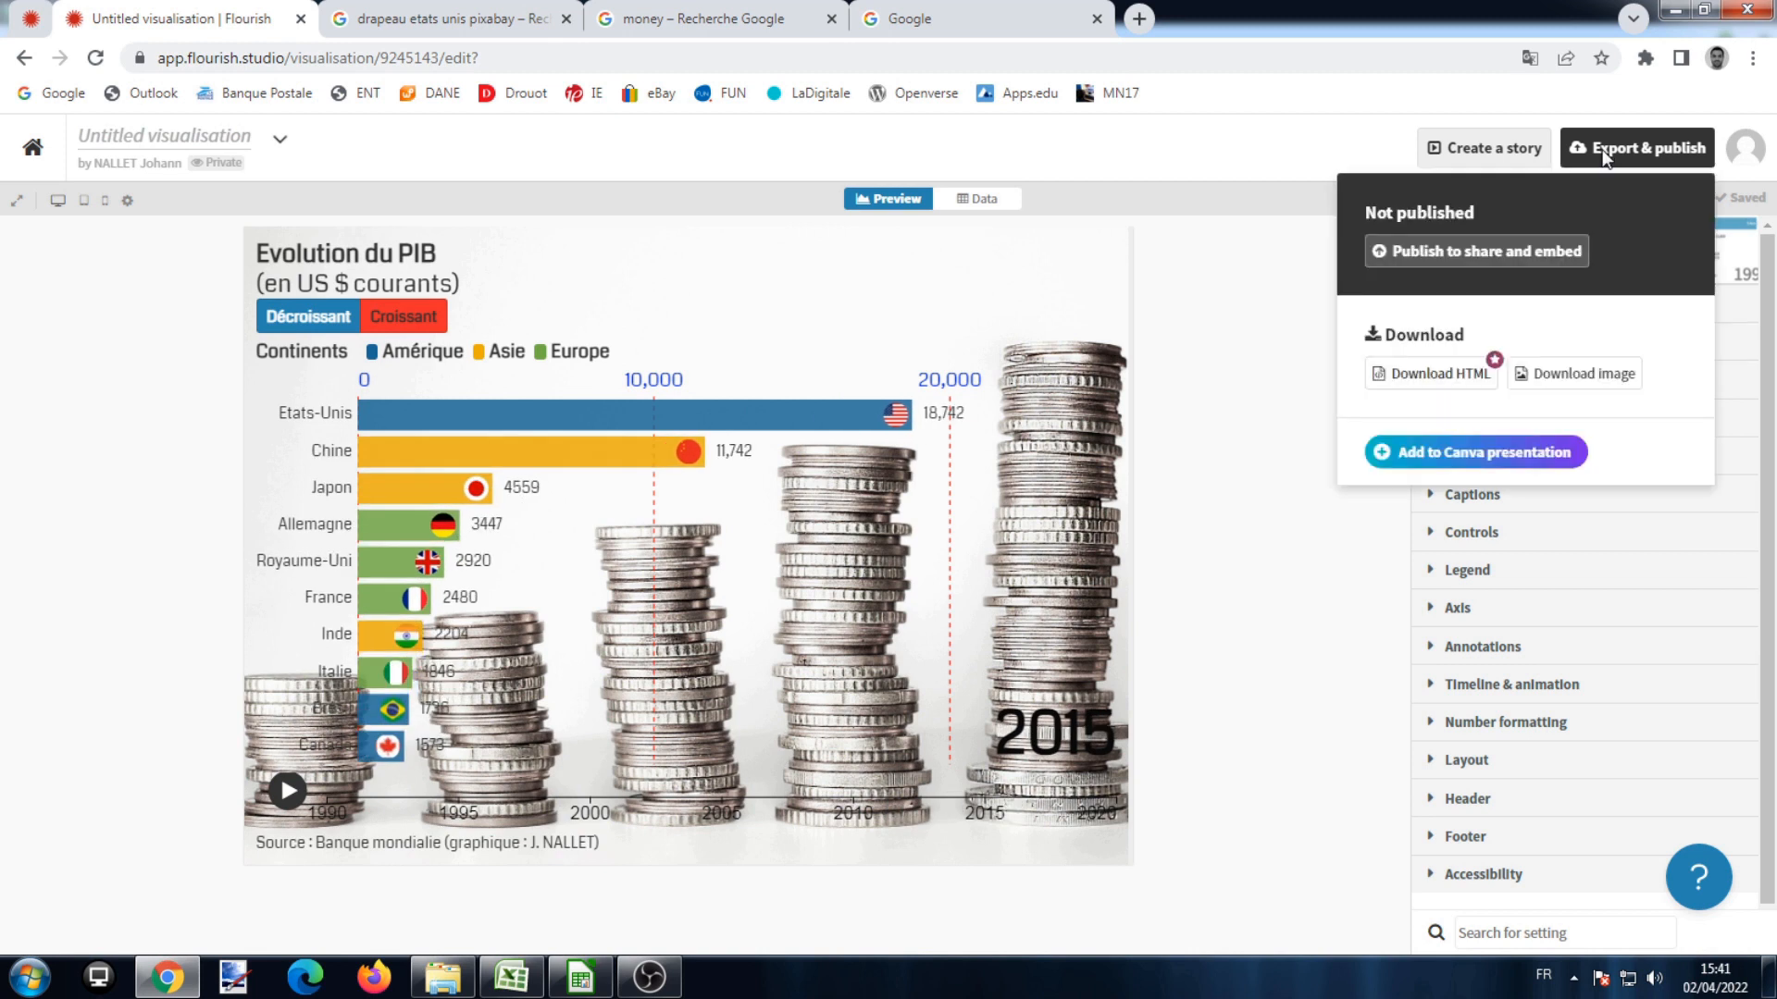
{"action": "left_click", "coordinate": [1592, 379]}
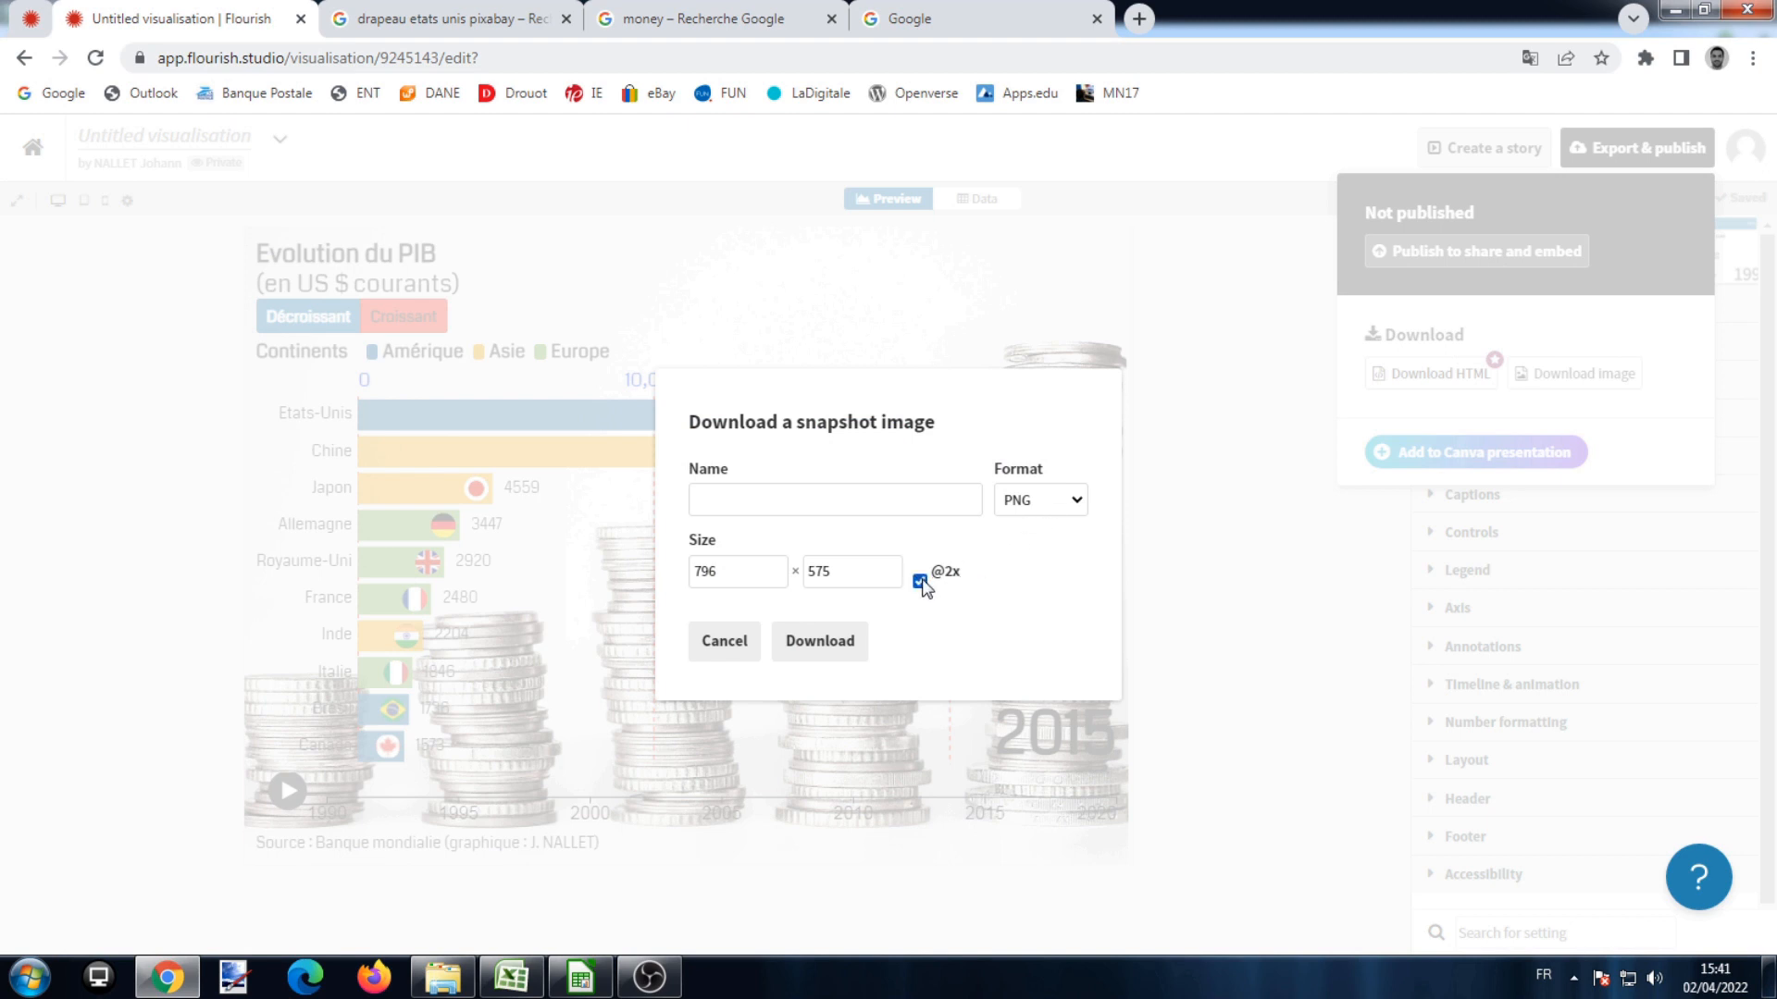
{"action": "left_click", "coordinate": [820, 648]}
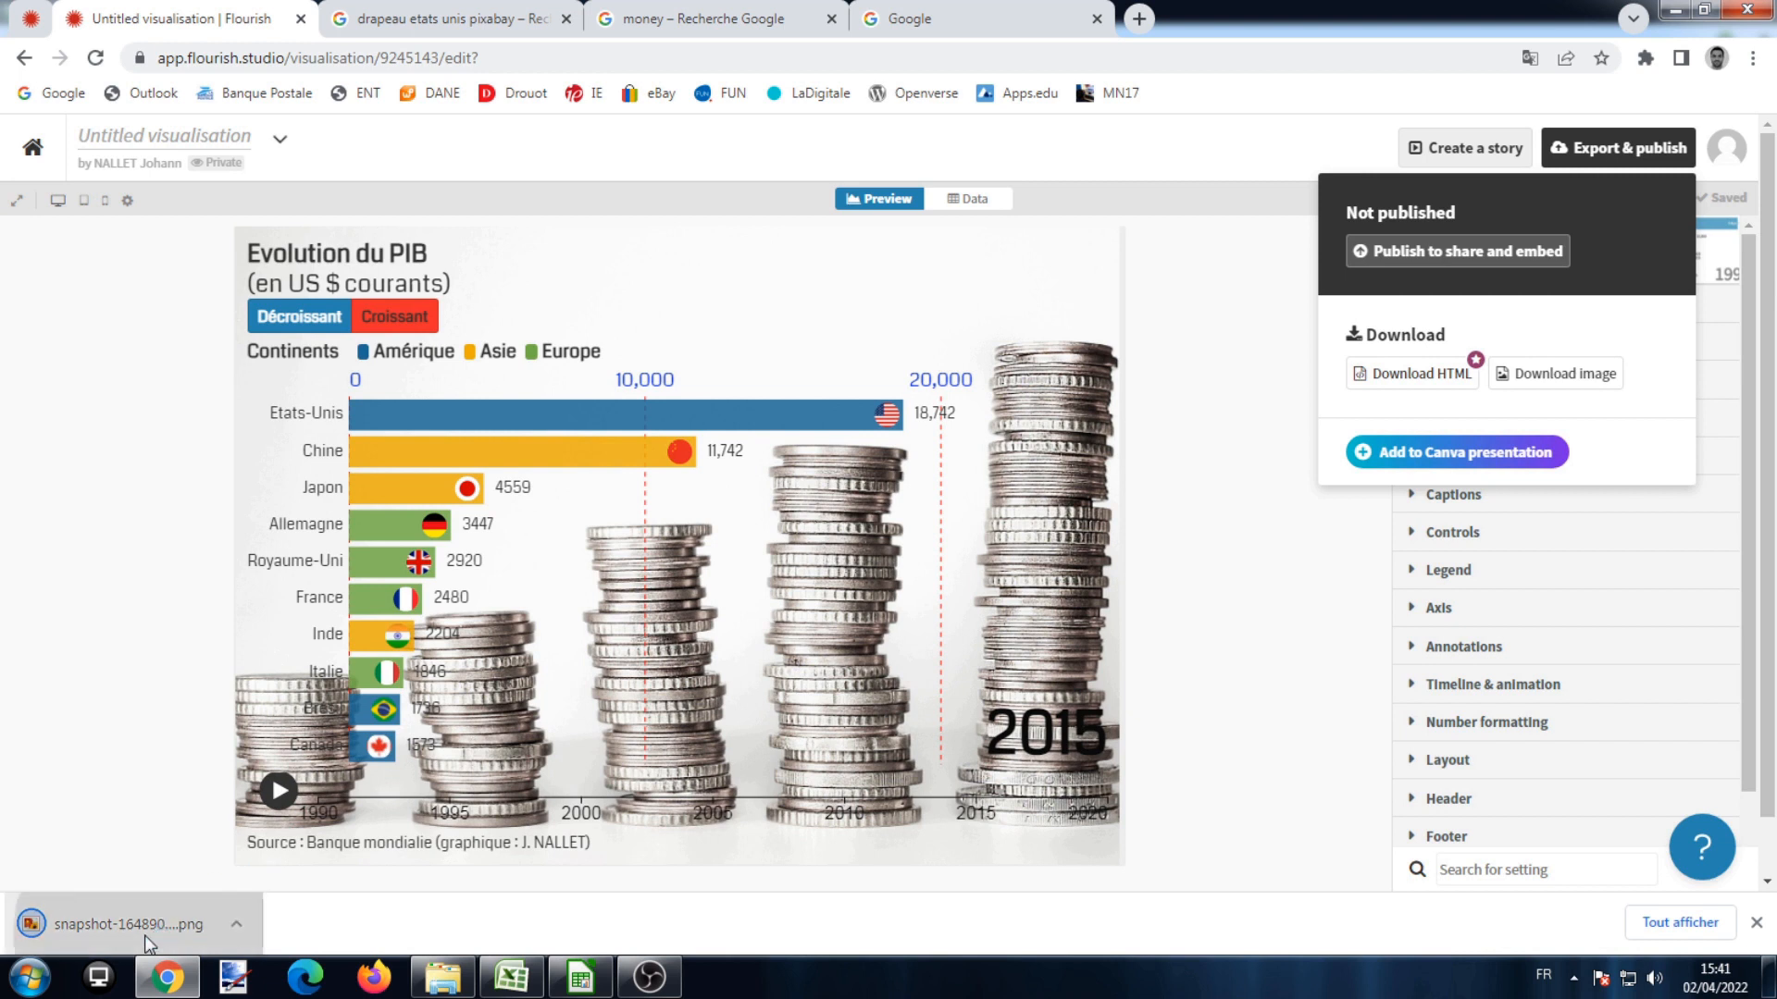
{"action": "left_click", "coordinate": [146, 938]}
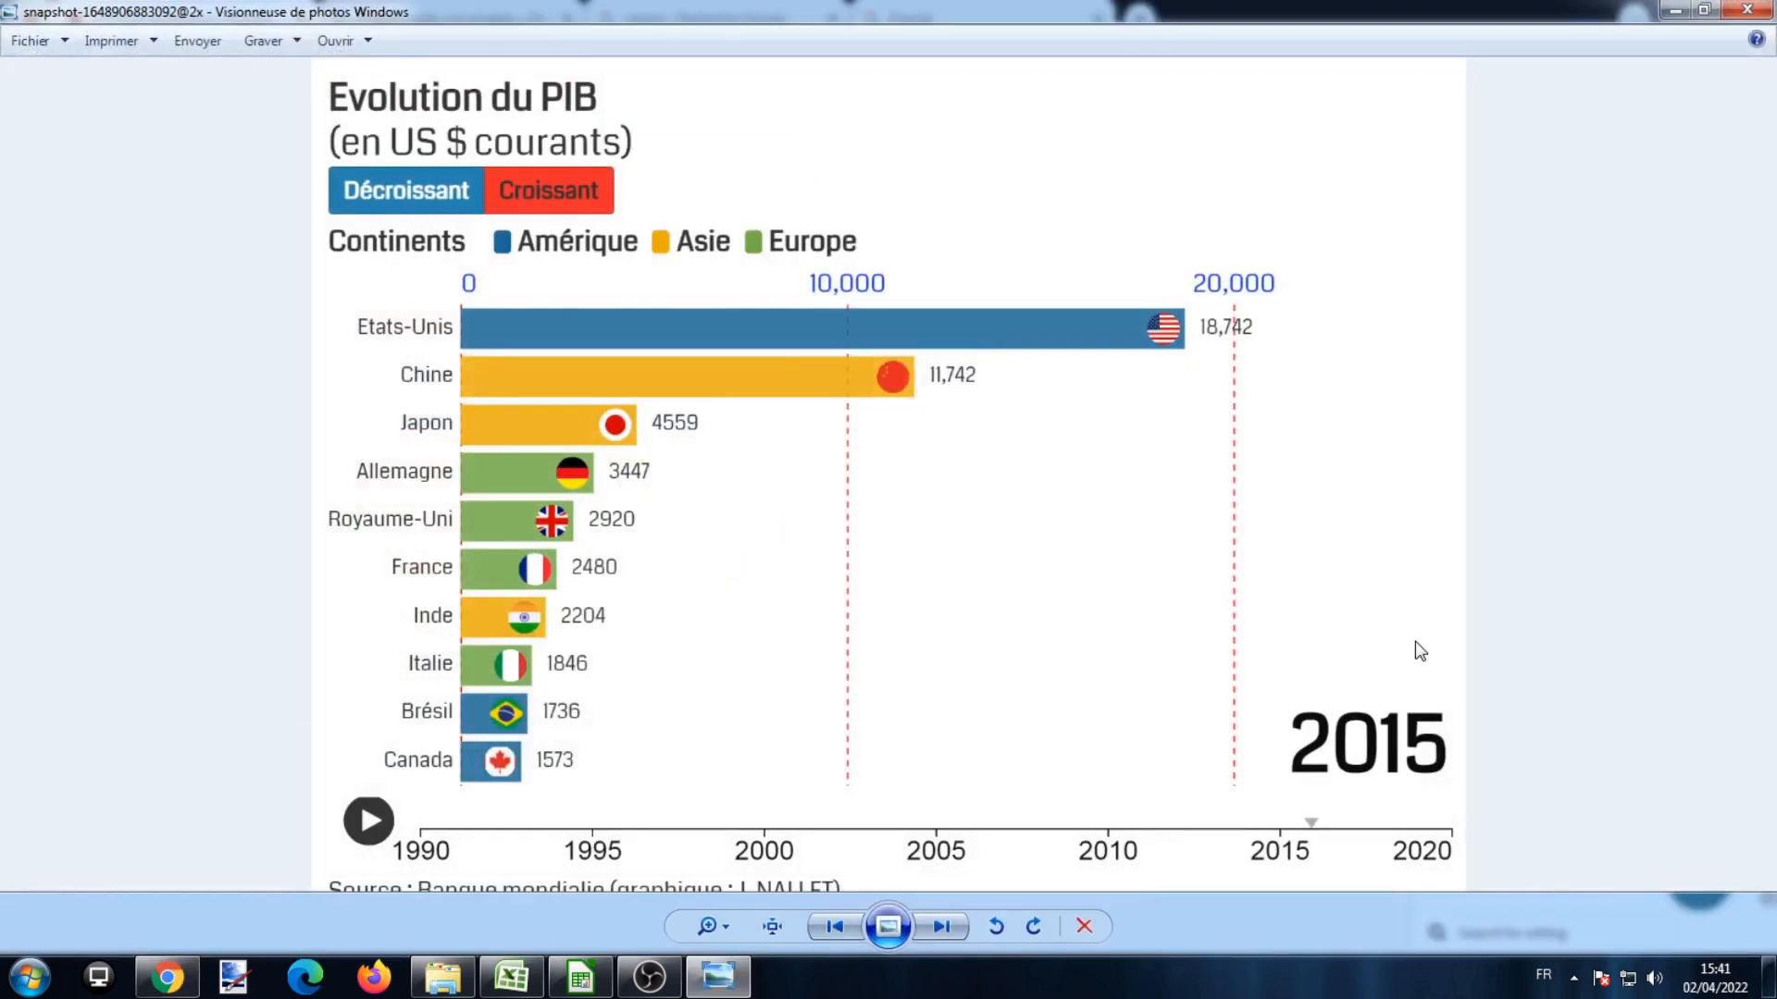
{"action": "left_click", "coordinate": [1673, 13]}
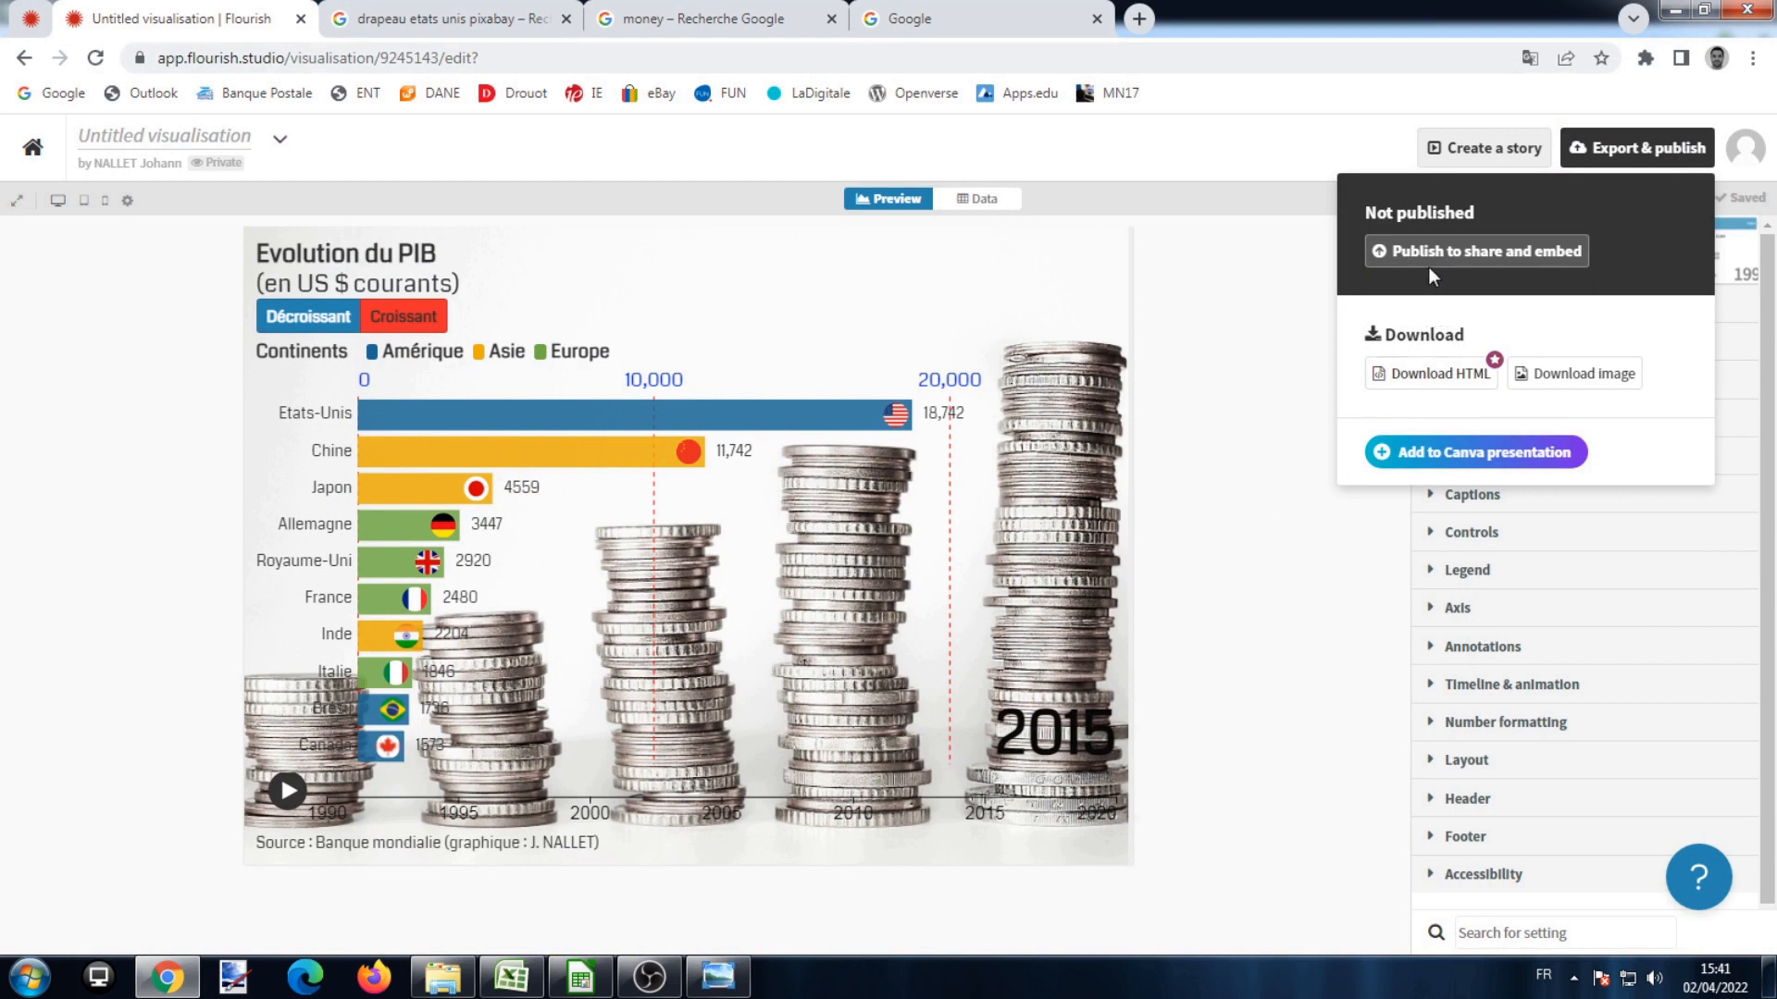
- Publish the visualisation without allowing duplication, and check its public page before returning to the editor
{"action": "left_click", "coordinate": [1561, 257]}
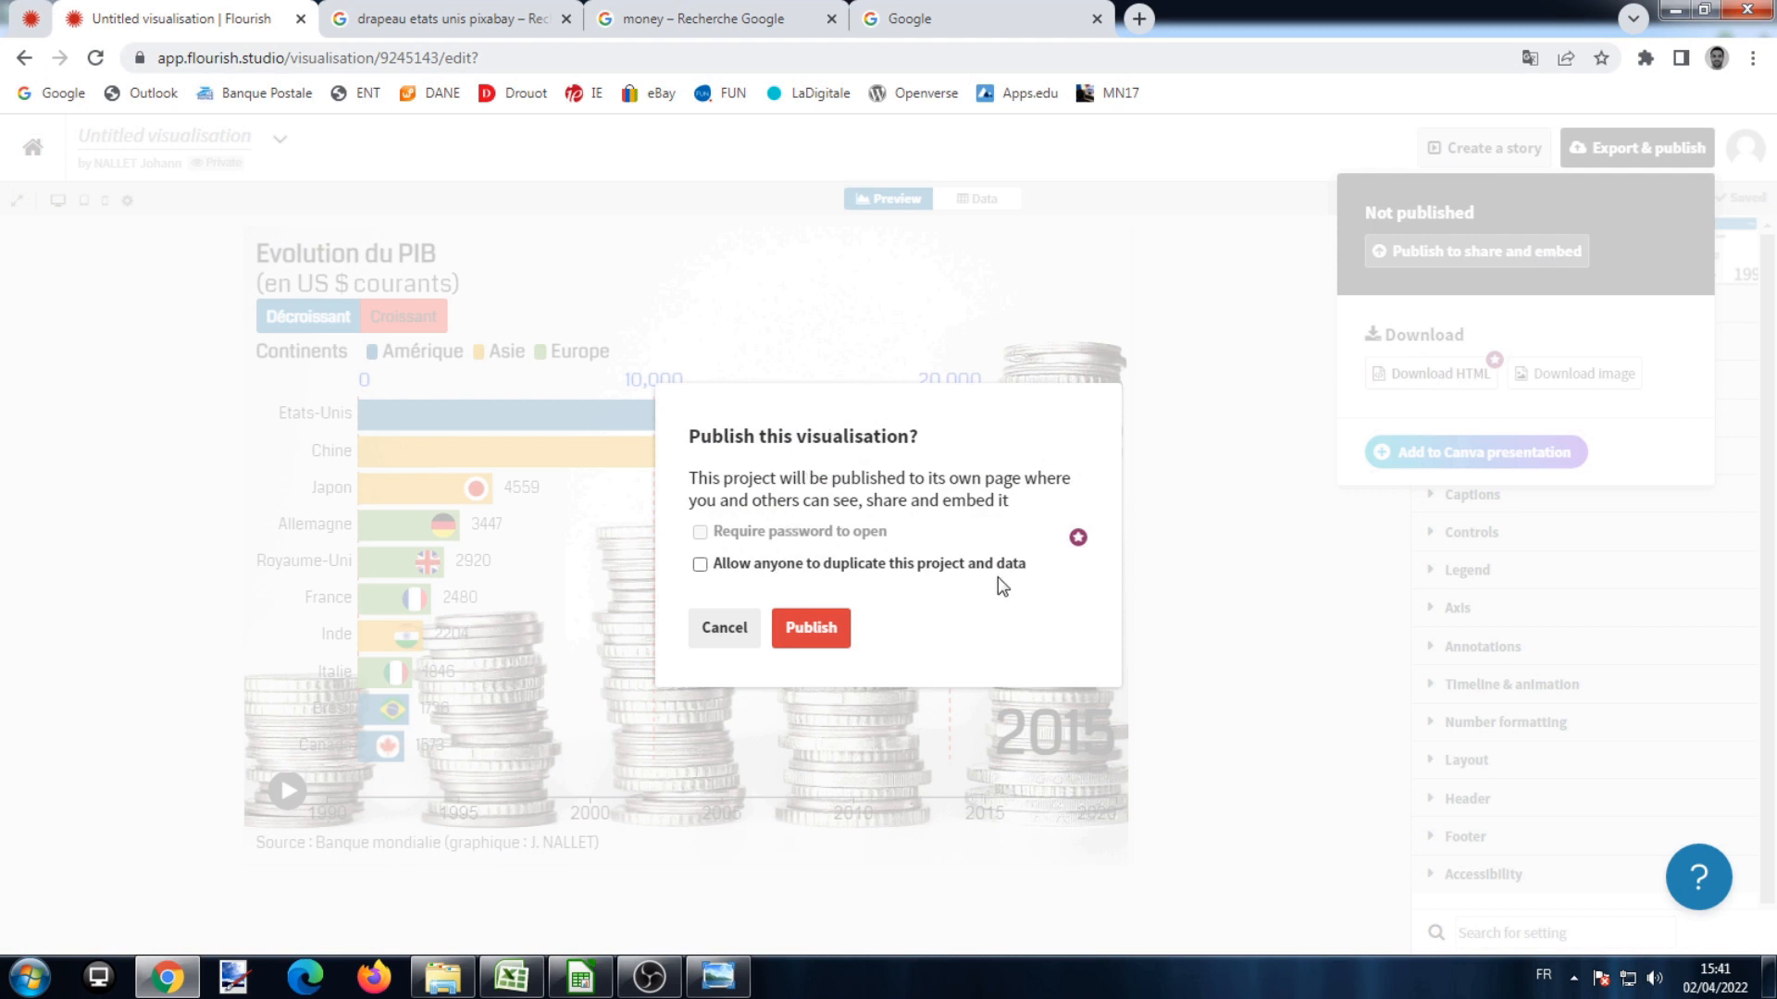
{"action": "left_click", "coordinate": [811, 629]}
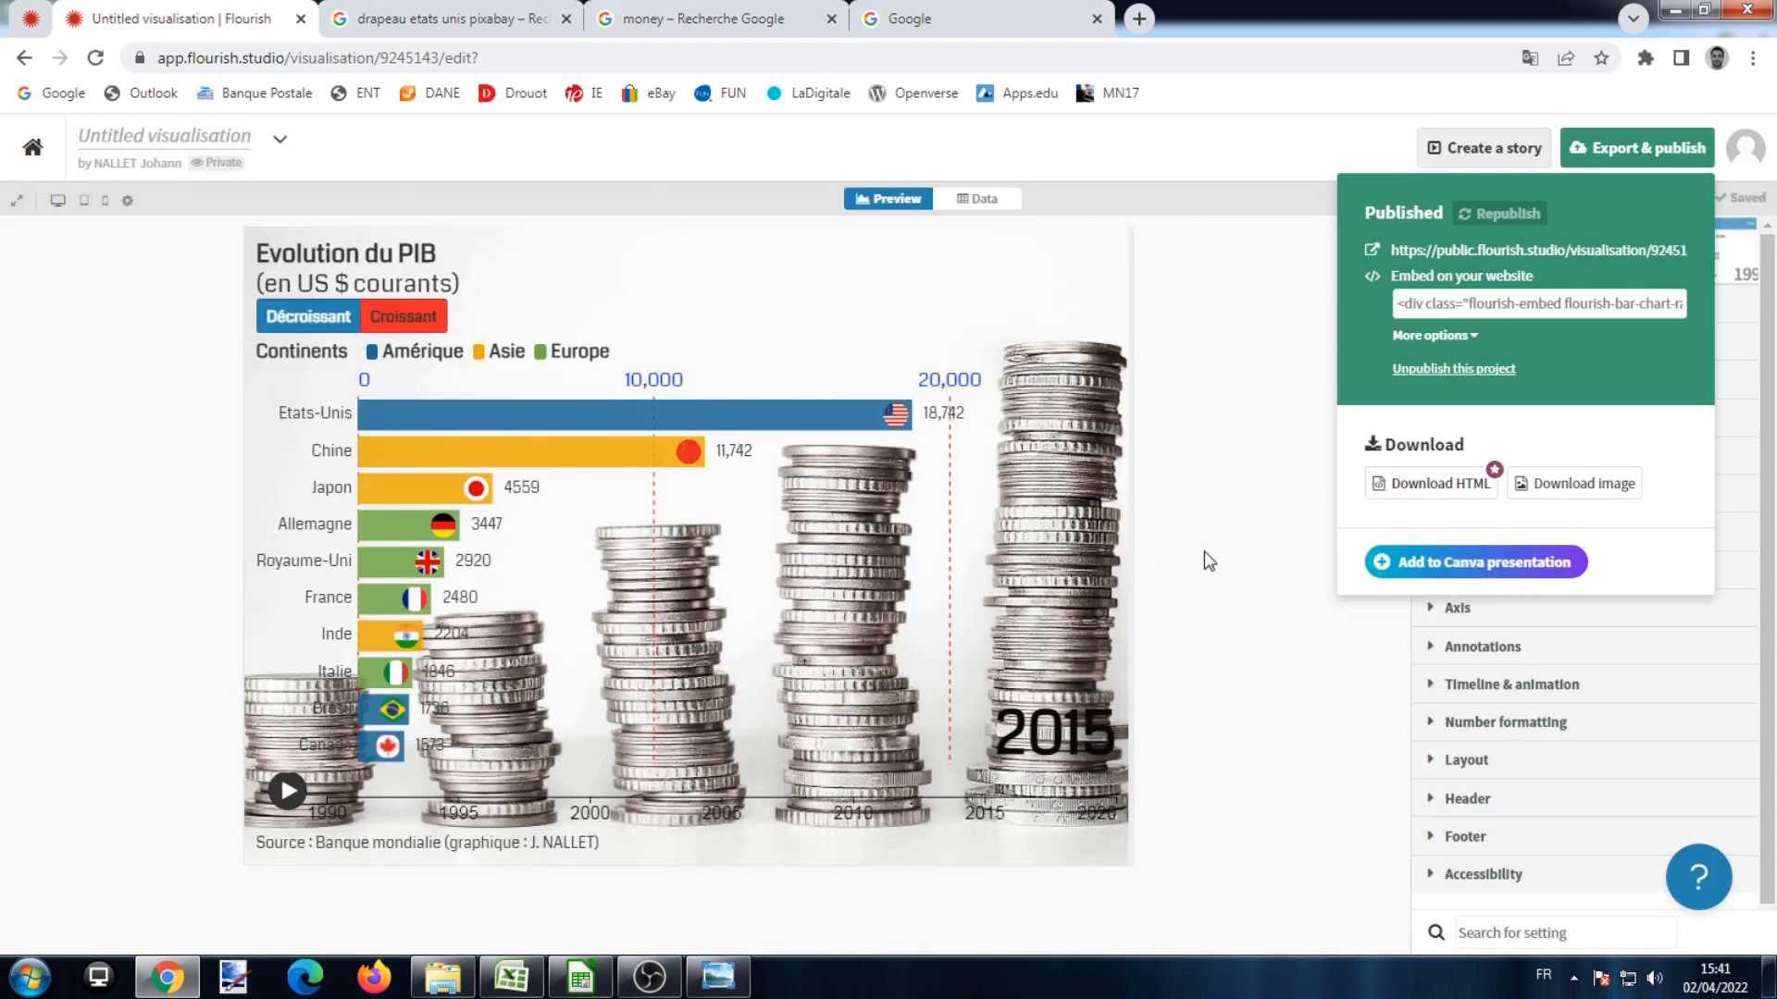
{"action": "left_click", "coordinate": [1483, 252]}
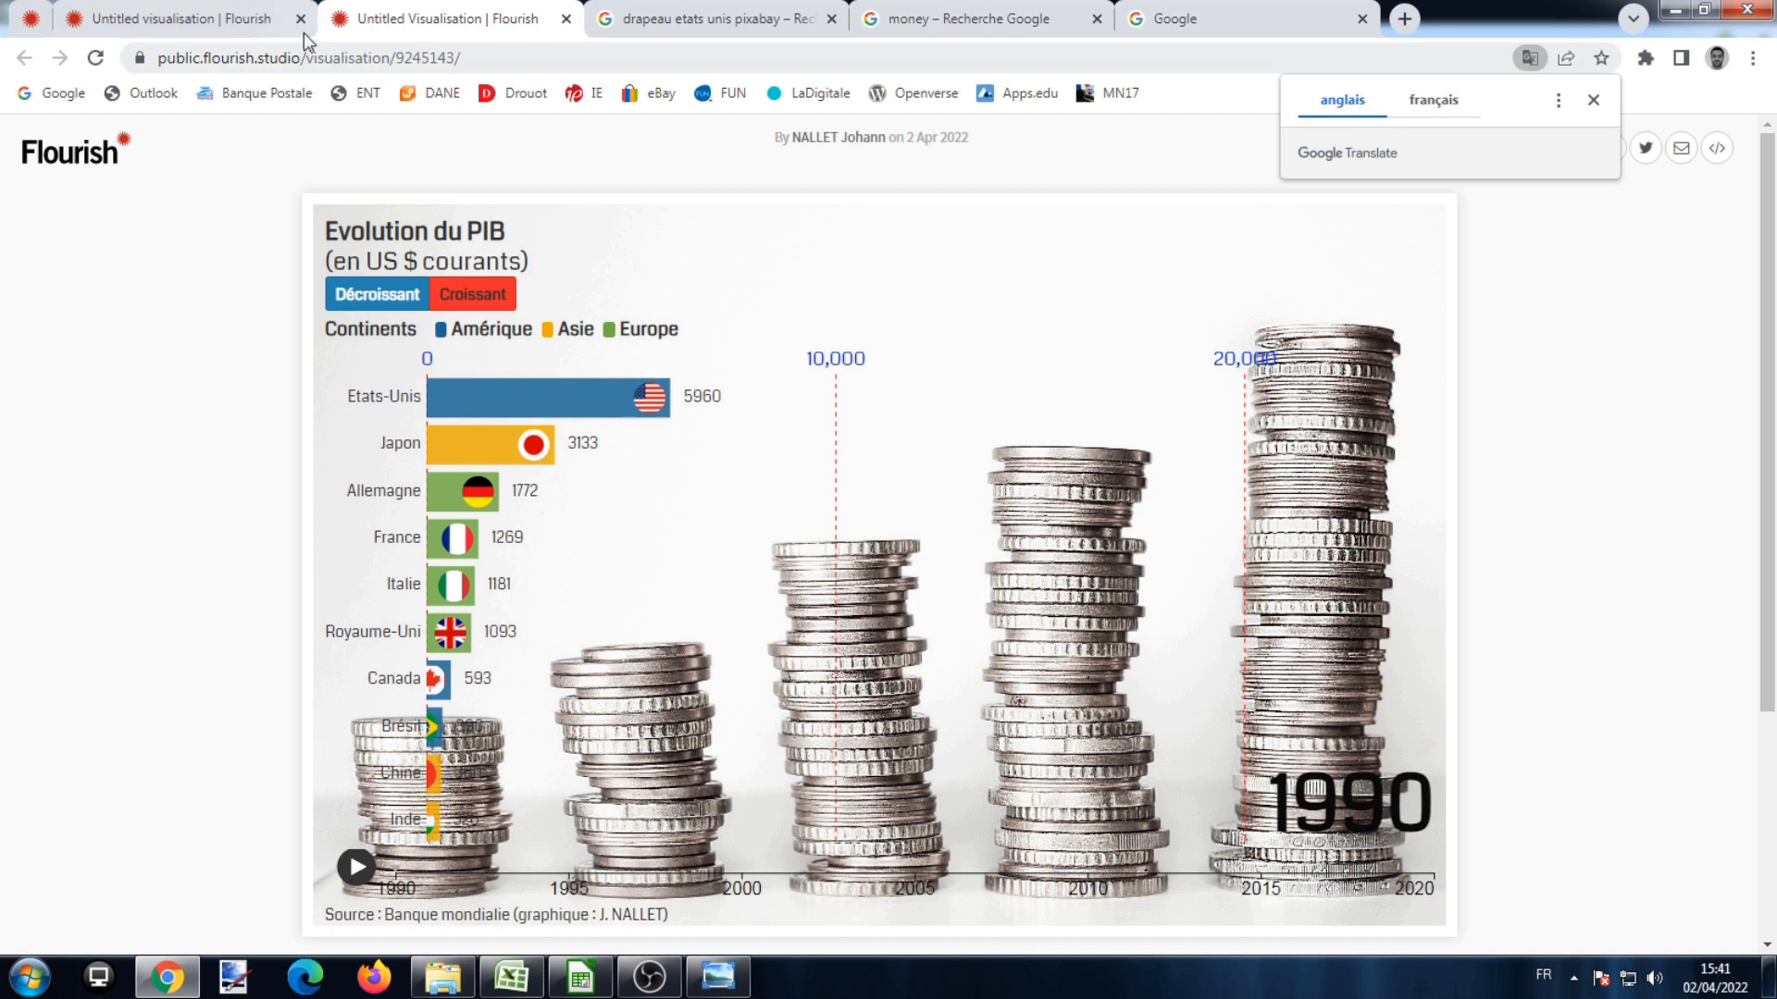
{"action": "key", "text": "ctrl+shift+Tab"}
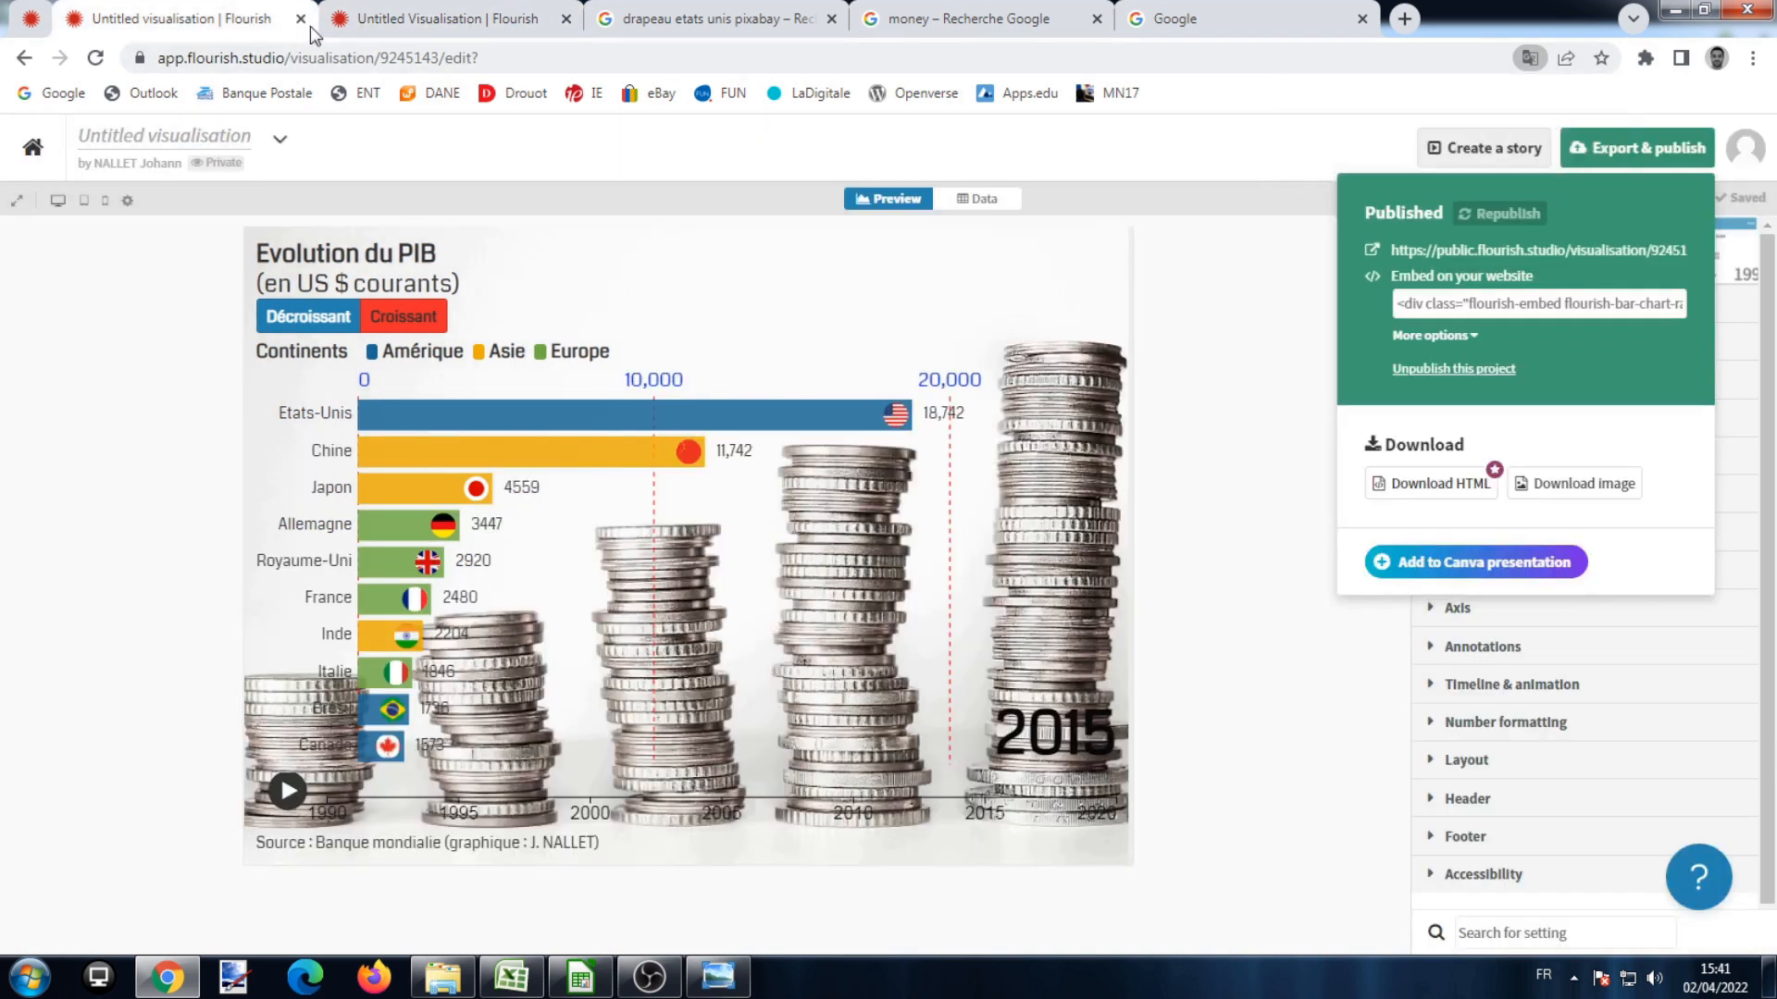
- Select the published chart's website embed code and review its additional embed options
{"action": "left_click", "coordinate": [1444, 302]}
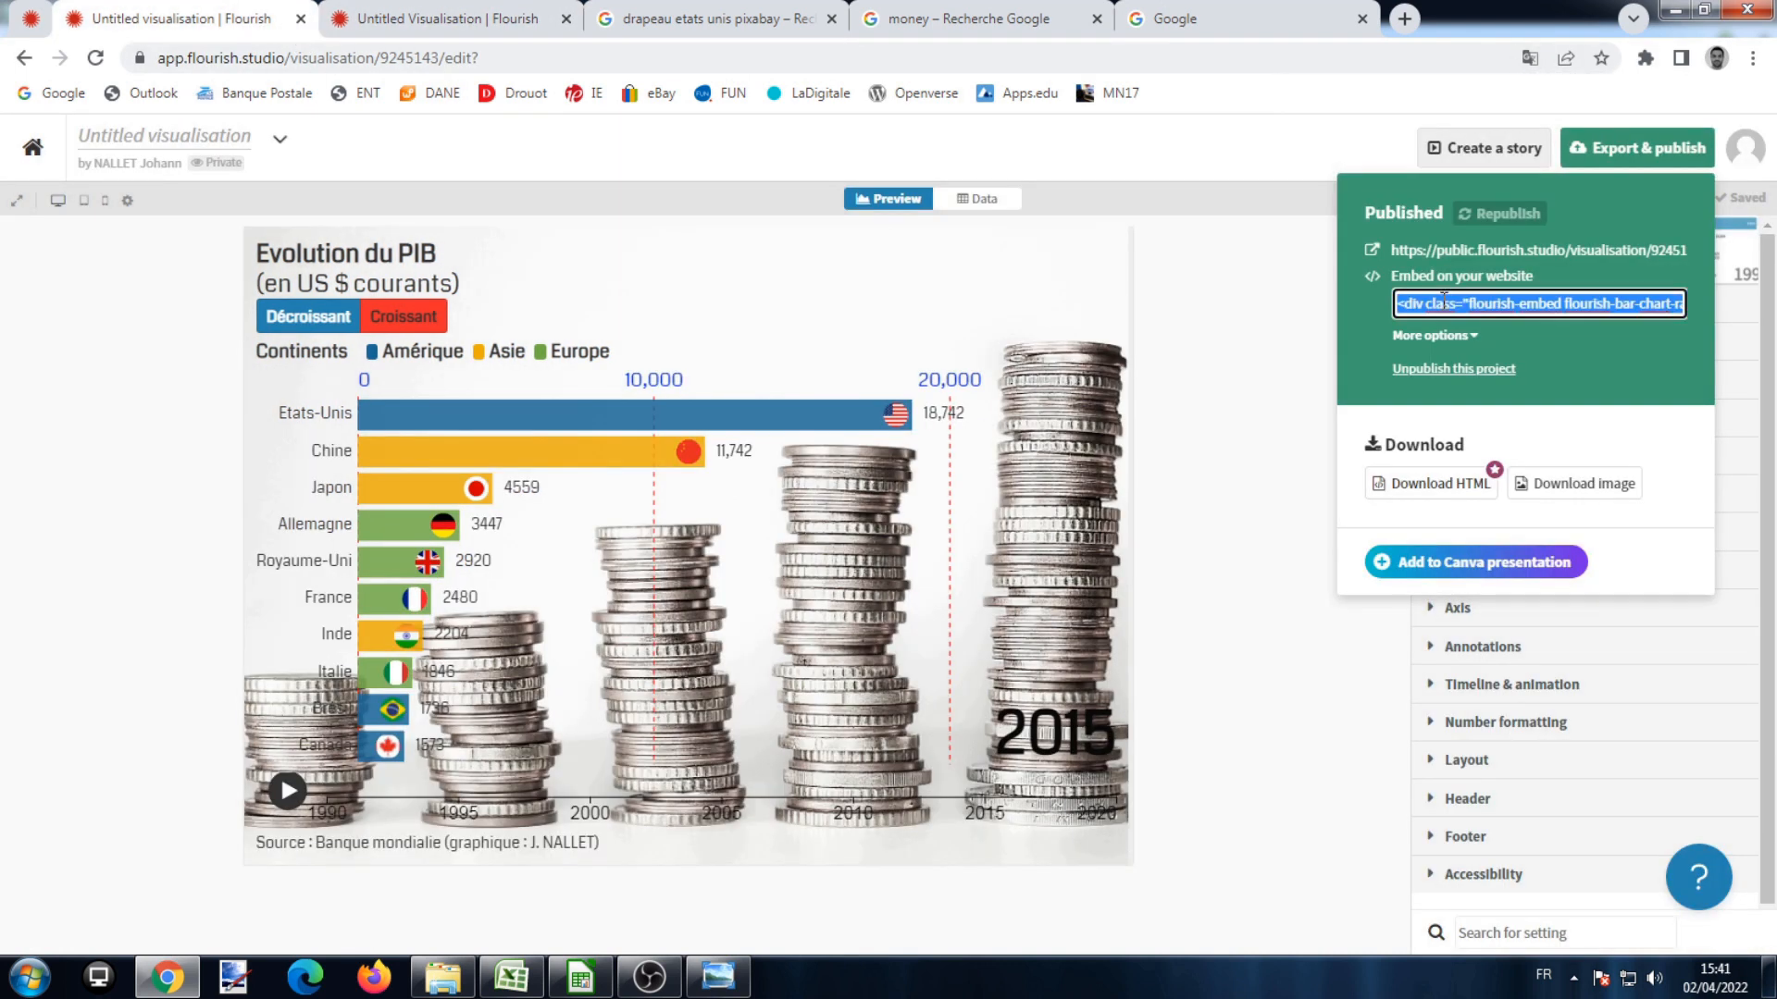
{"action": "left_click", "coordinate": [1434, 335]}
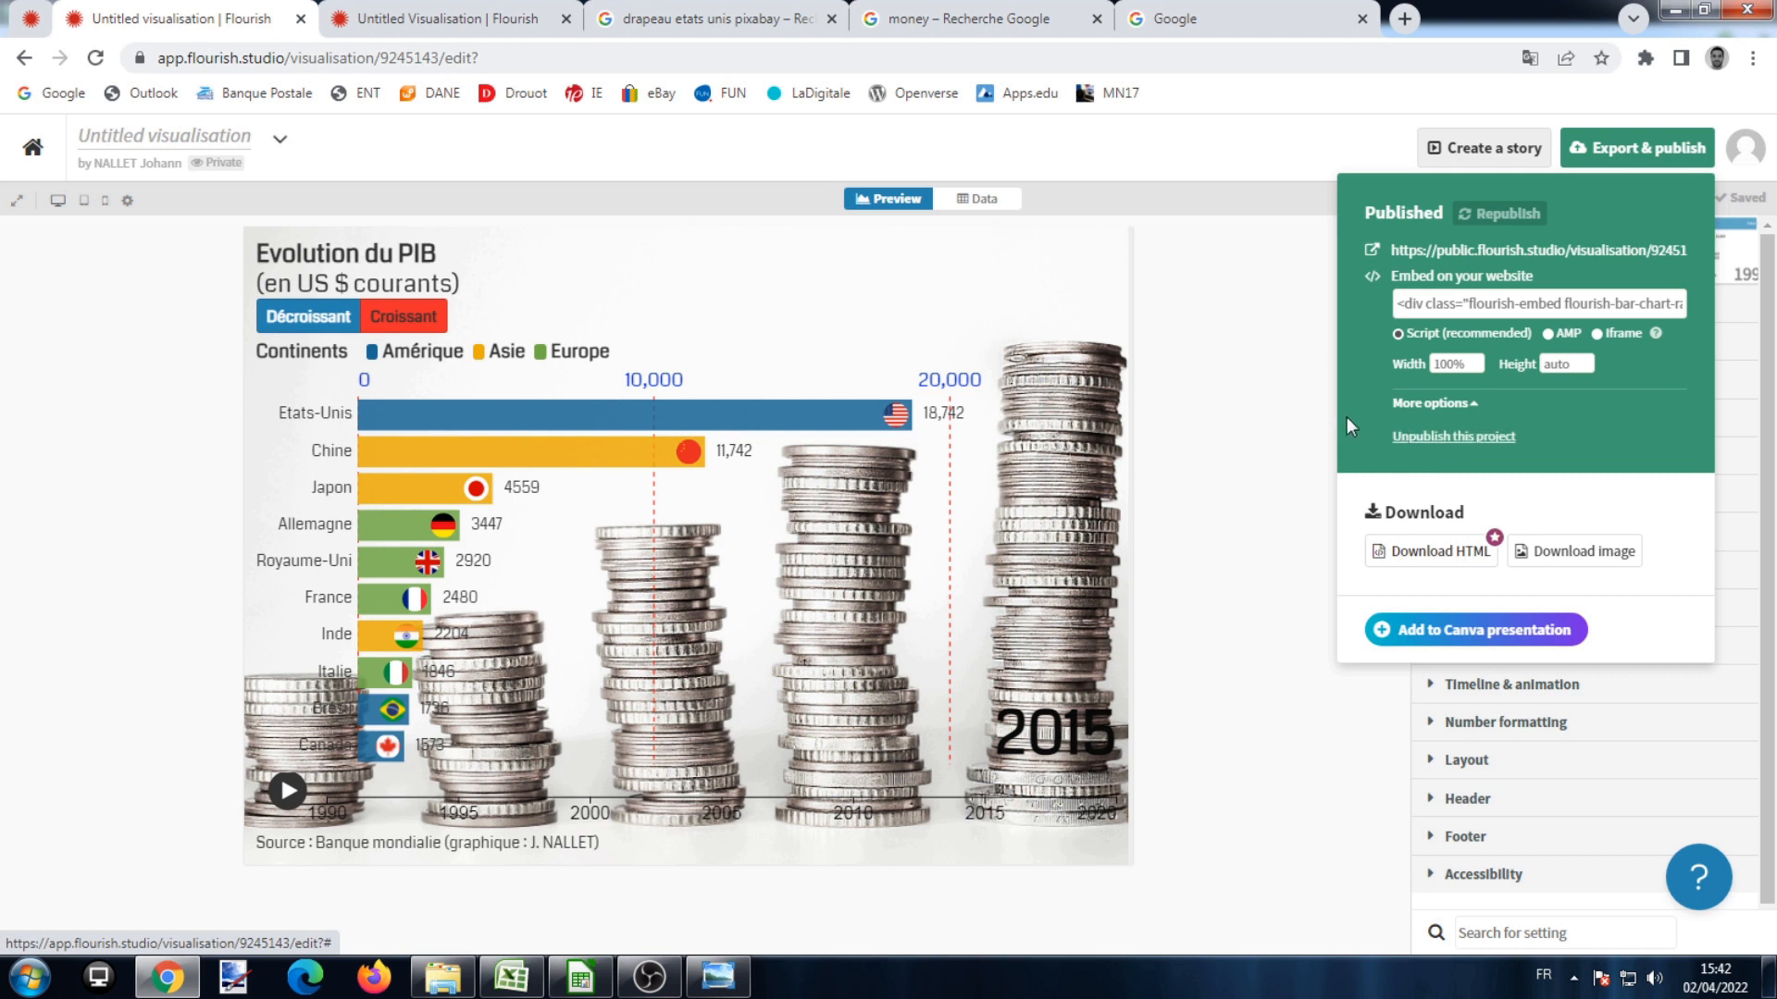
{"action": "left_click", "coordinate": [1262, 426]}
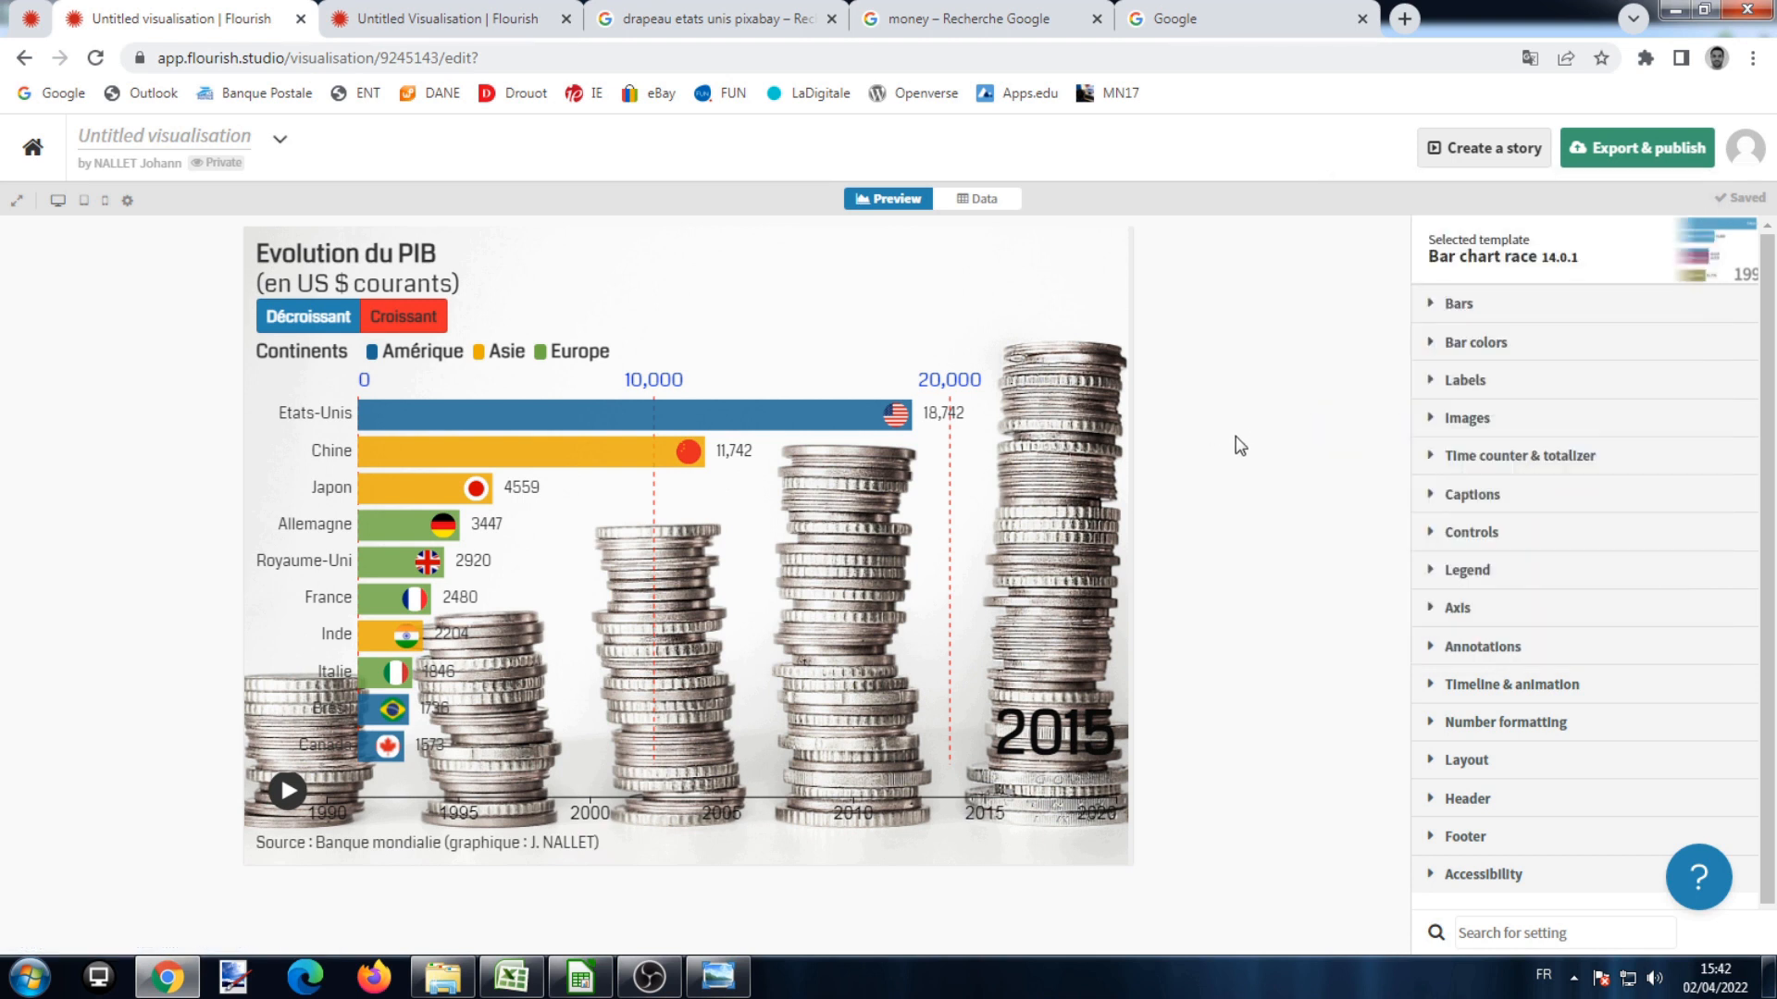
- Apply a pastel palette to the category-coloured bars and republish the visualisation
{"action": "left_click", "coordinate": [1446, 352]}
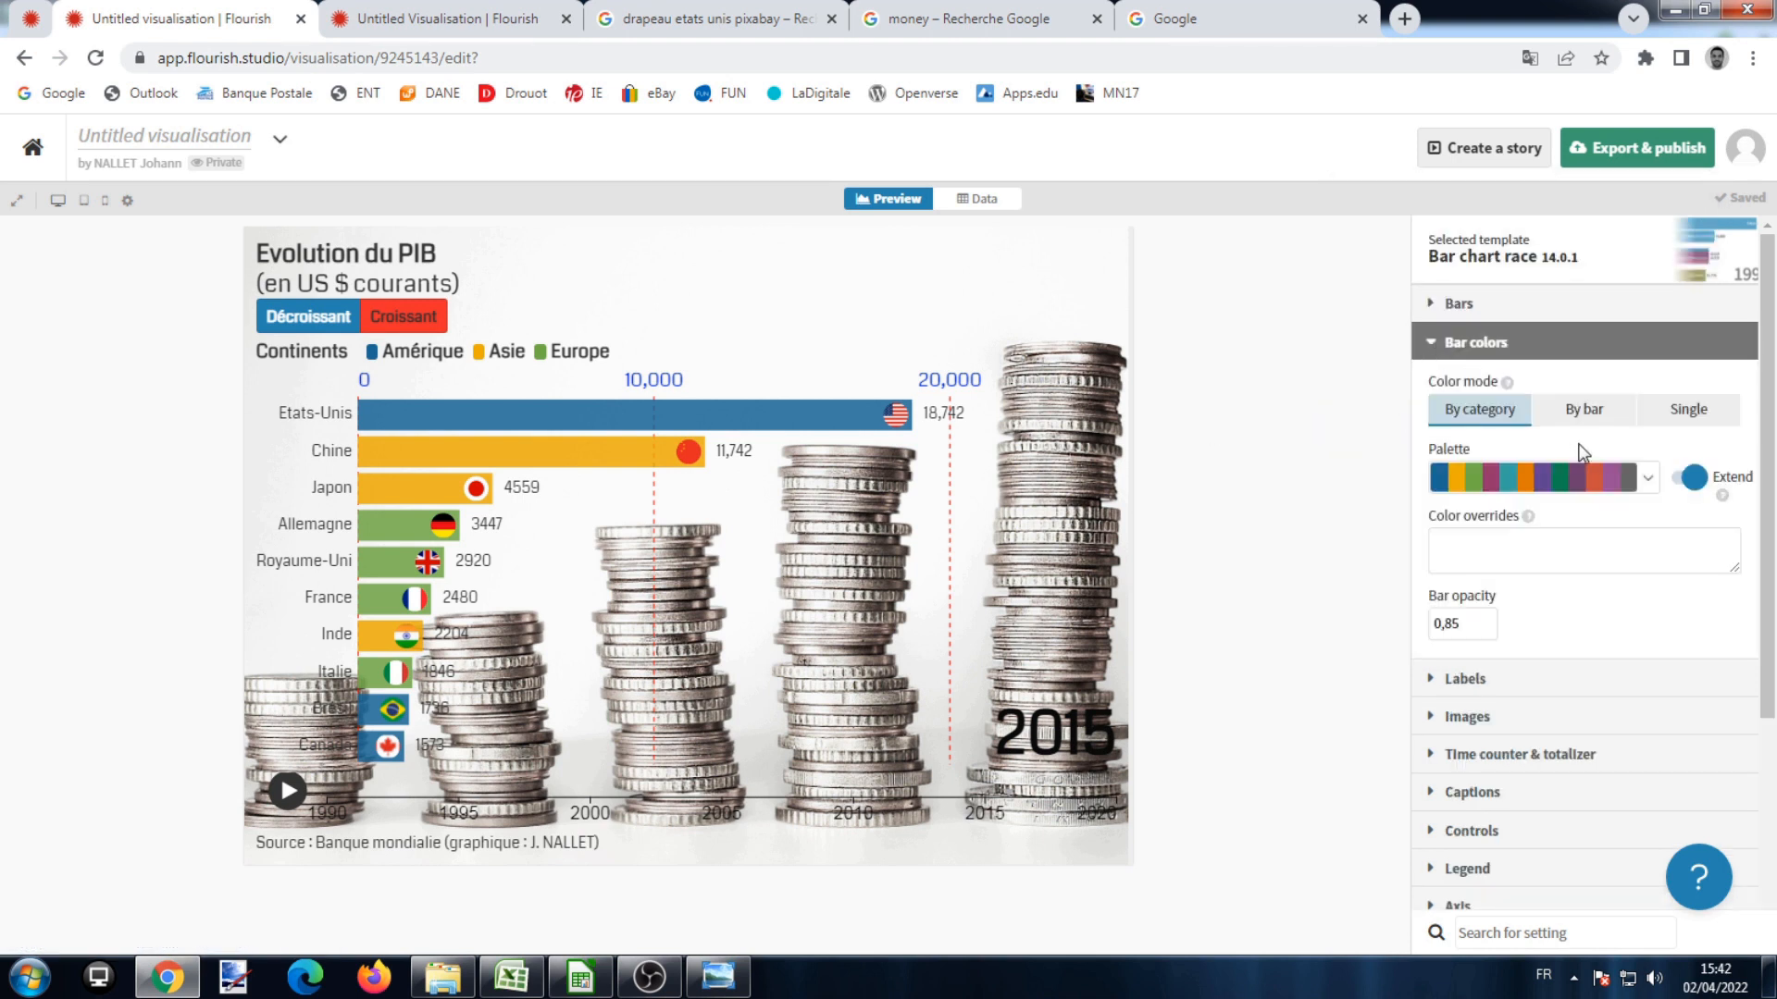
{"action": "left_click", "coordinate": [1634, 500]}
{"action": "left_click", "coordinate": [1556, 813]}
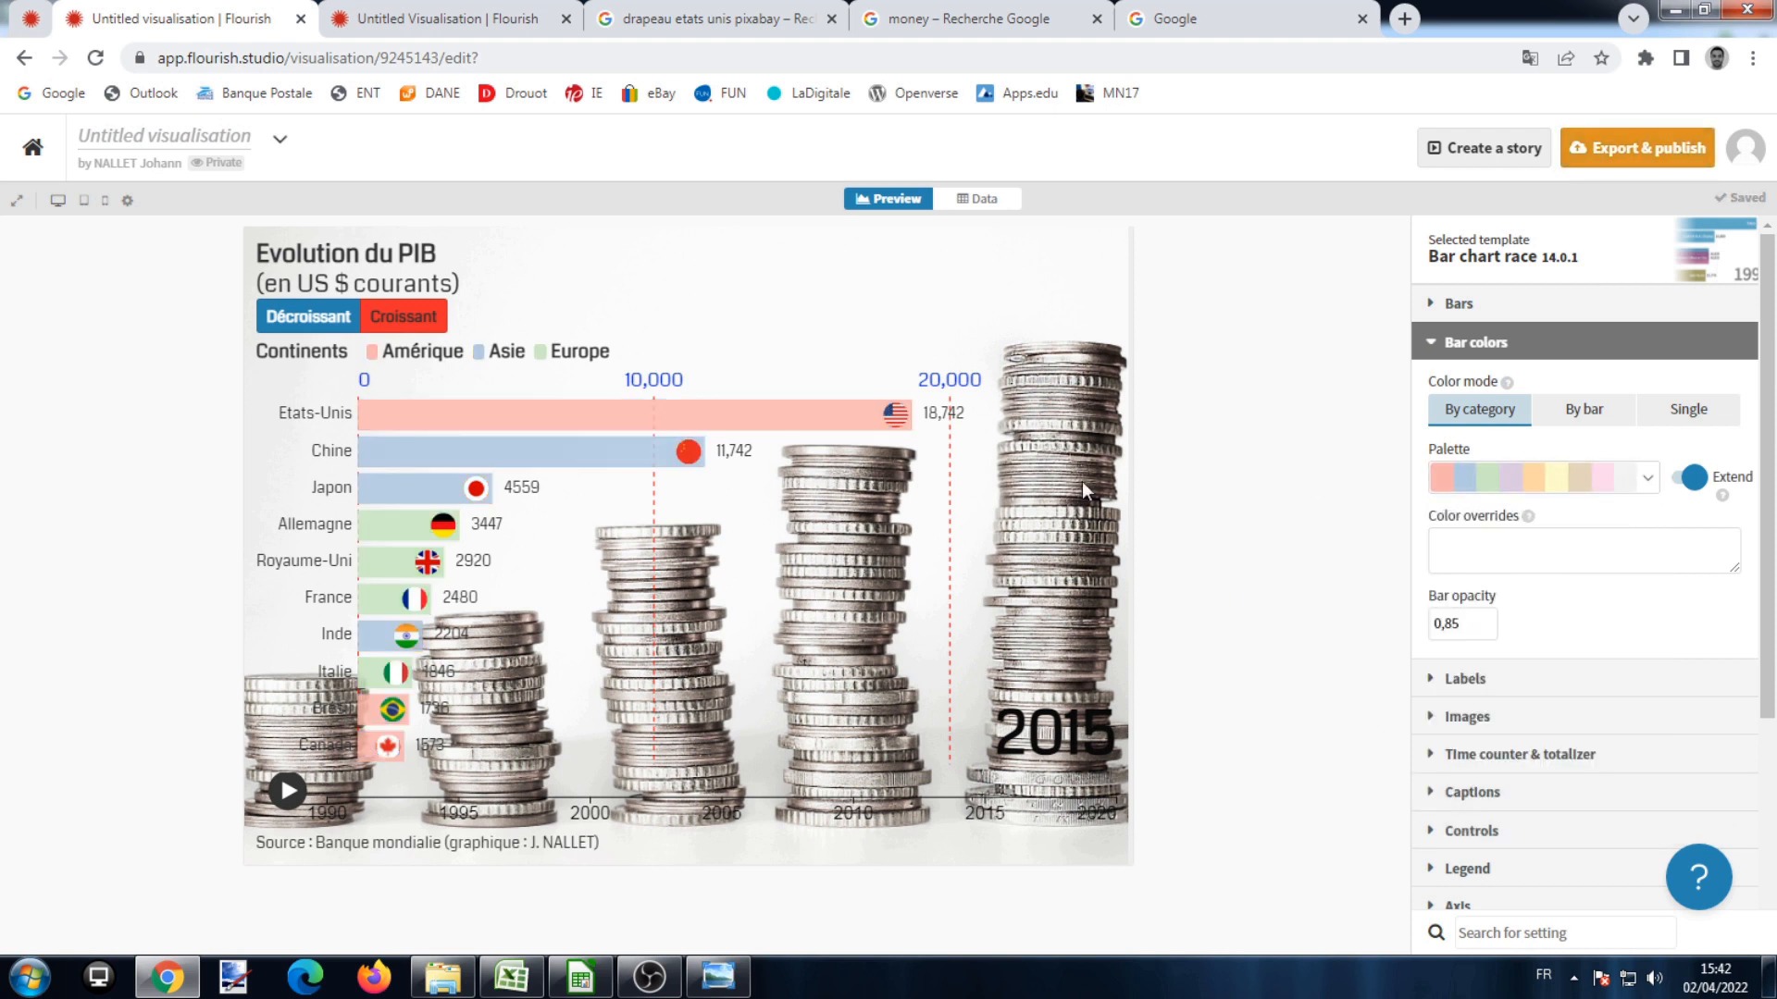
{"action": "left_click", "coordinate": [1610, 150]}
{"action": "left_click", "coordinate": [1584, 222]}
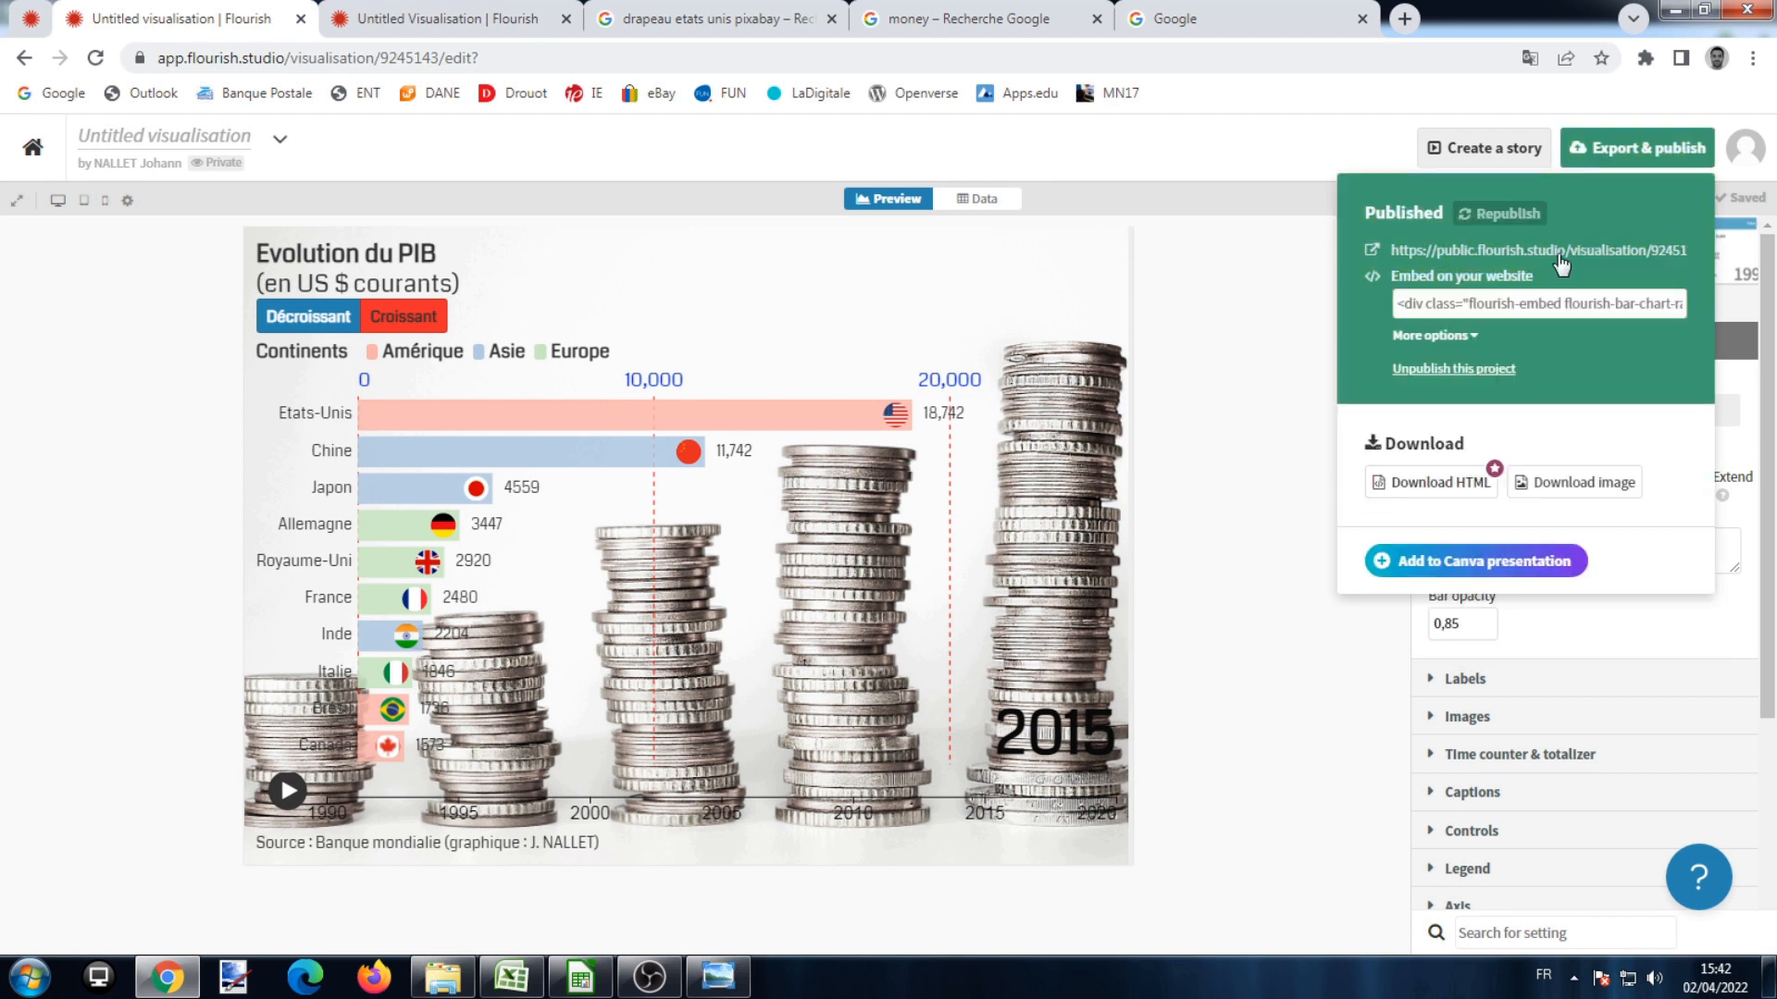